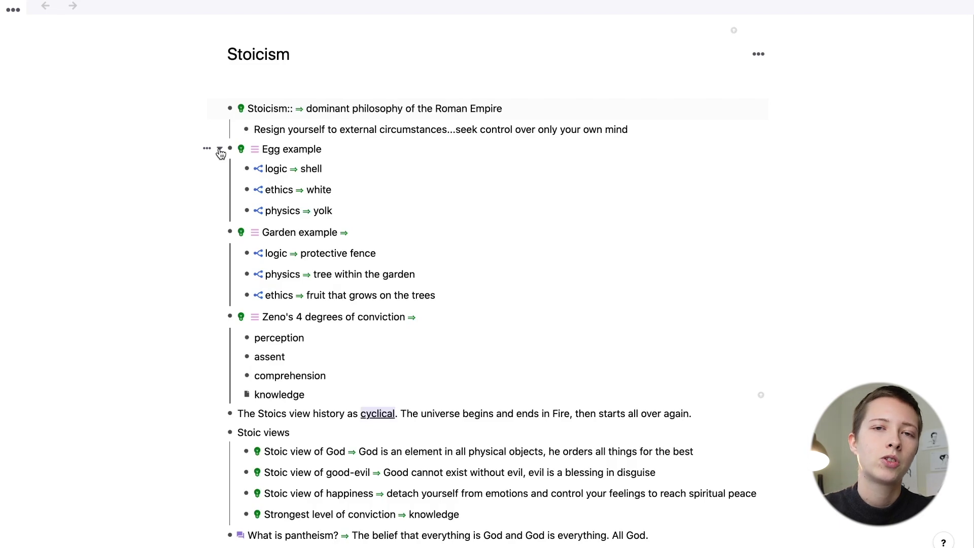
{"action": "left_click", "coordinate": [275, 109]}
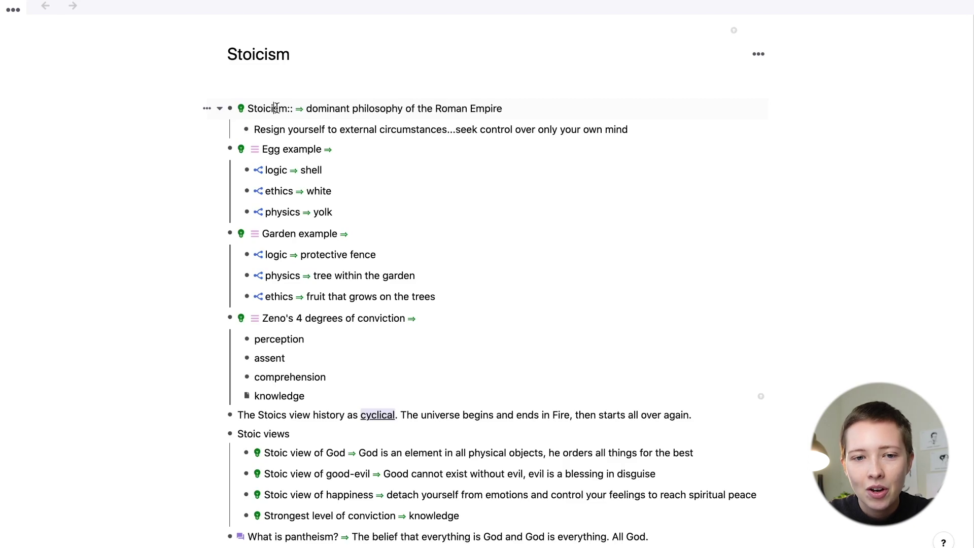
{"action": "double_click", "coordinate": [249, 108]}
{"action": "left_click", "coordinate": [312, 108]}
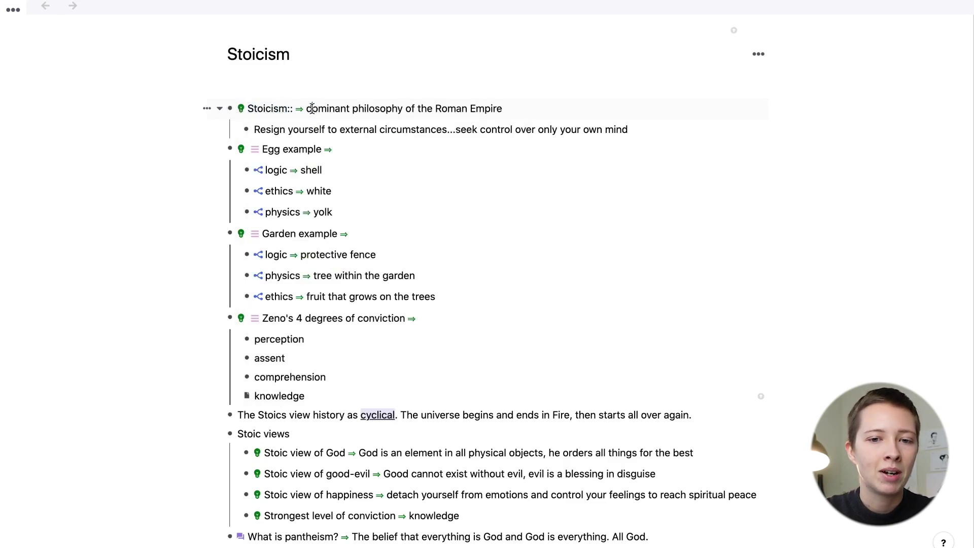
{"action": "double_click", "coordinate": [312, 108]}
{"action": "left_click_drag", "start_coordinate": [312, 108], "coordinate": [502, 108]}
{"action": "left_click", "coordinate": [259, 108]}
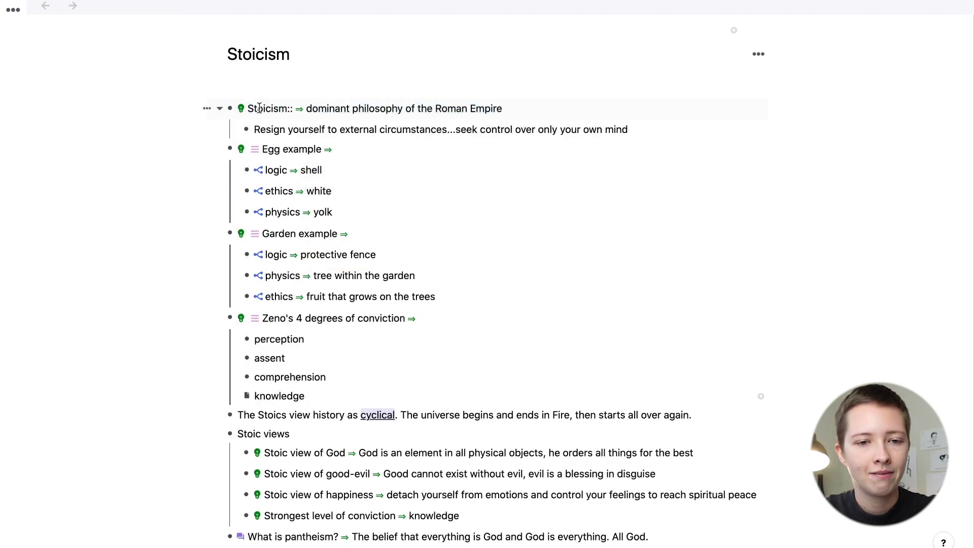
{"action": "double_click", "coordinate": [259, 108]}
{"action": "left_click", "coordinate": [352, 68]}
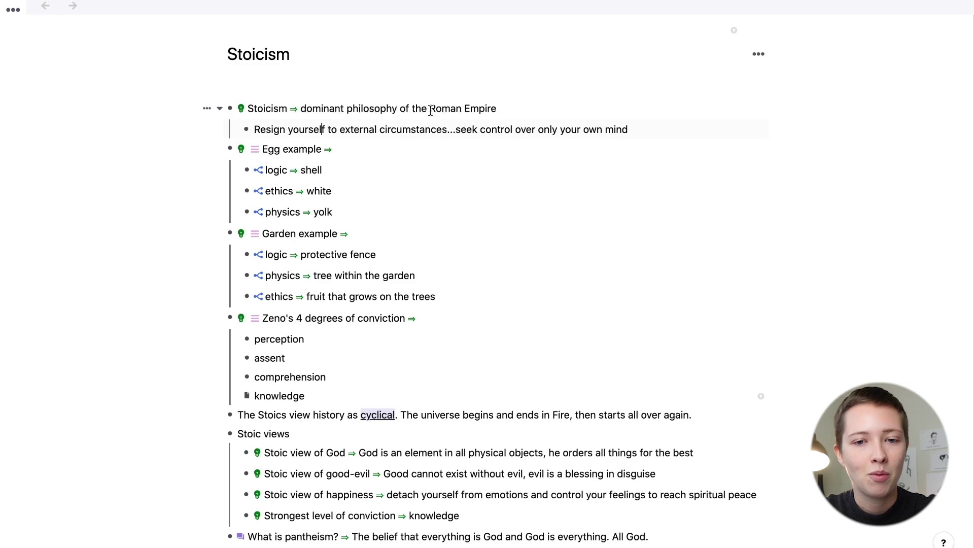
Turn the words "Roman Empire" in the first Stoicism line into a reference to a newly created Rem.
{"action": "left_click_drag", "start_coordinate": [430, 110], "coordinate": [504, 110]}
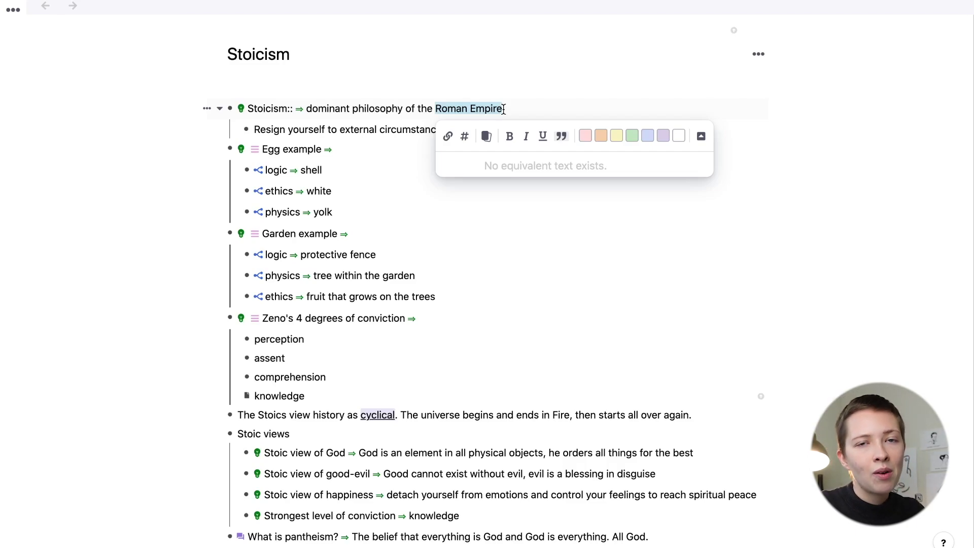
{"action": "left_click_drag", "start_coordinate": [503, 109], "coordinate": [436, 109]}
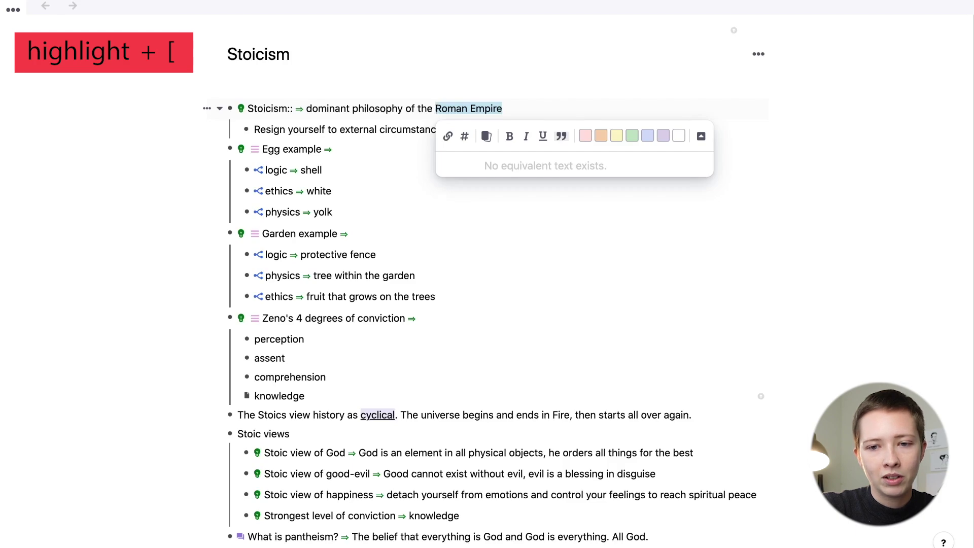
{"action": "key", "text": "bracketleft"}
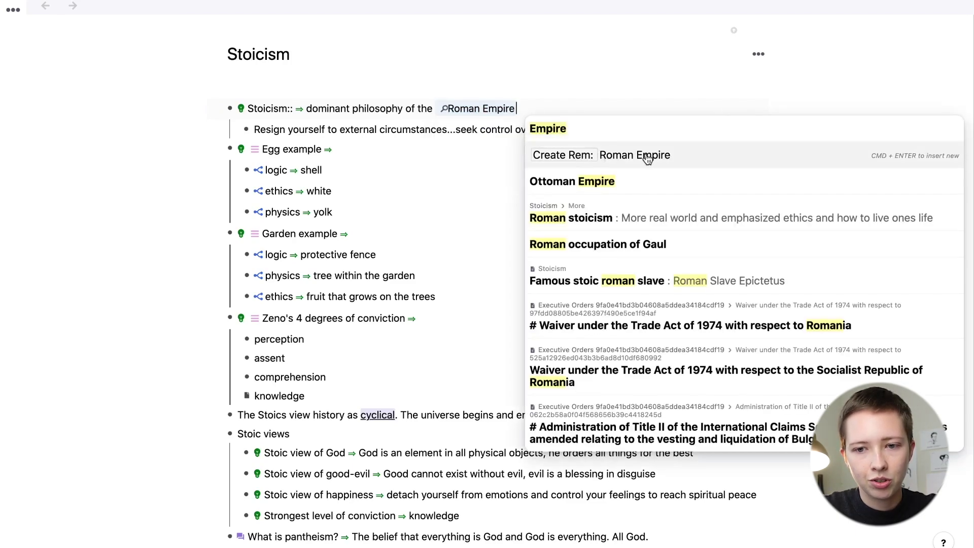
{"action": "left_click", "coordinate": [647, 157]}
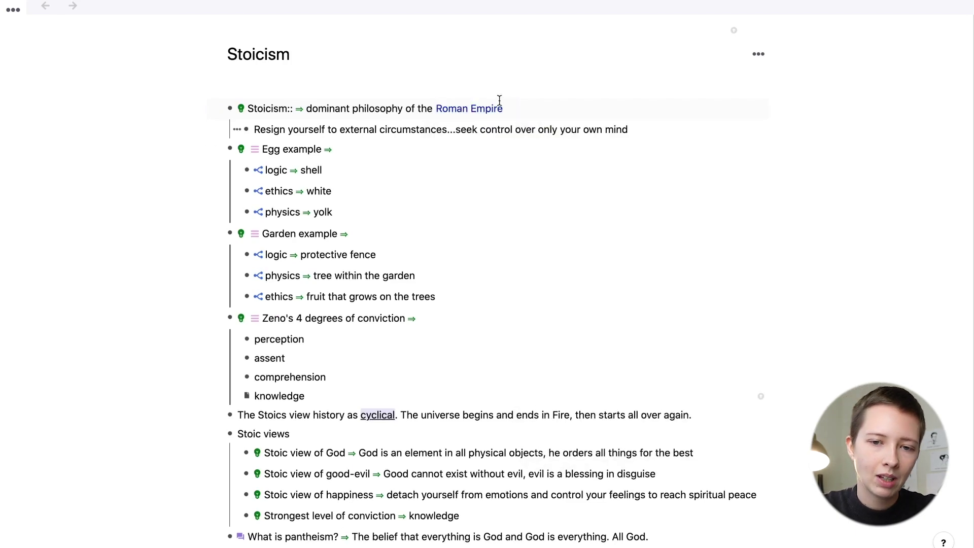
Open the referenced Roman Empire page in a second pane beside the Stoicism notes.
{"action": "mouse_move", "coordinate": [478, 111]}
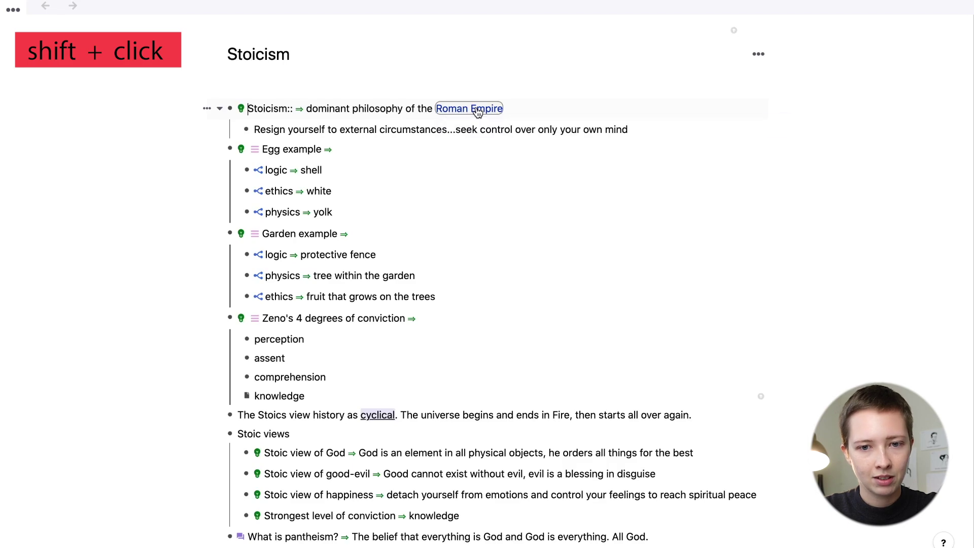
{"action": "left_click", "coordinate": [478, 109], "text": "shift"}
{"action": "left_click", "coordinate": [568, 101]}
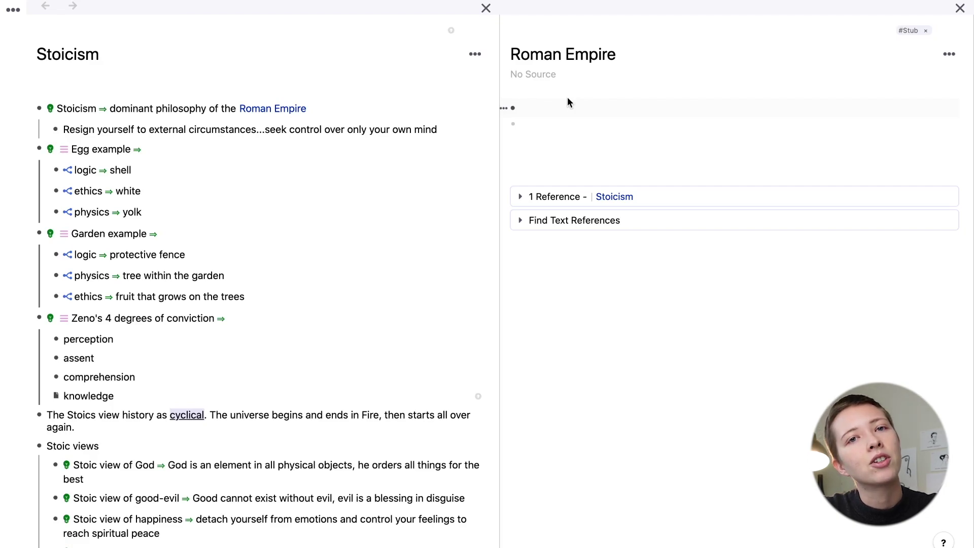
Examine the linked references and text references of the Roman Empire page, and preview its link in the Stoicism notes.
{"action": "left_click", "coordinate": [523, 198]}
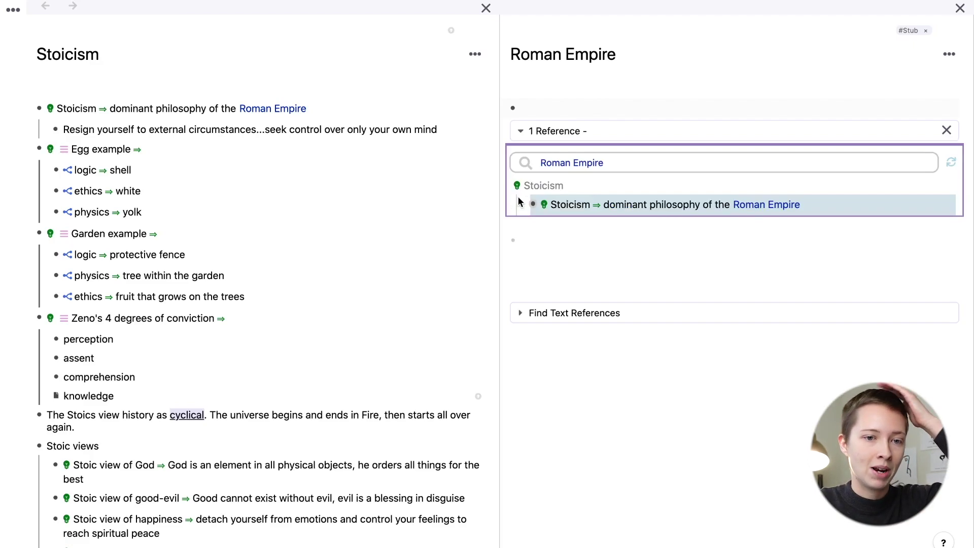
{"action": "mouse_move", "coordinate": [271, 115]}
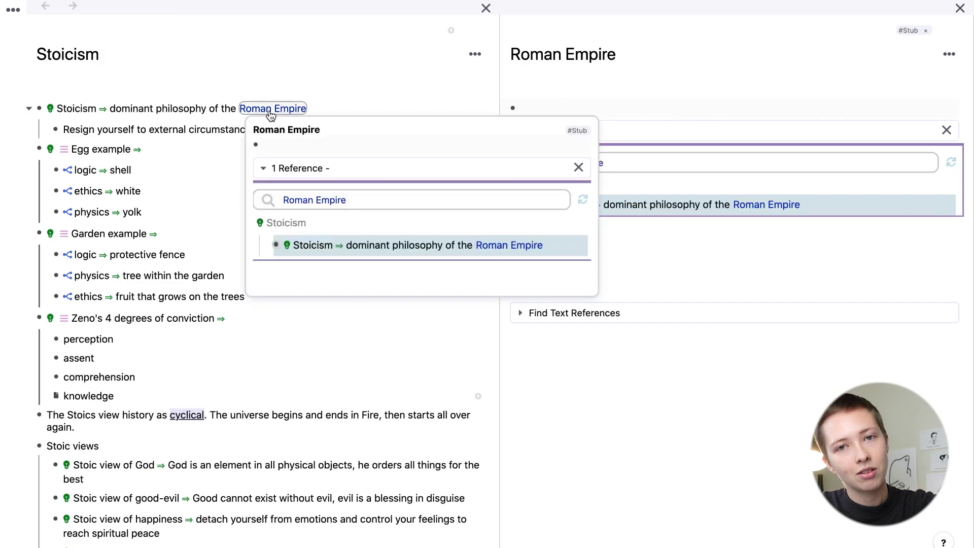
{"action": "left_click", "coordinate": [519, 314]}
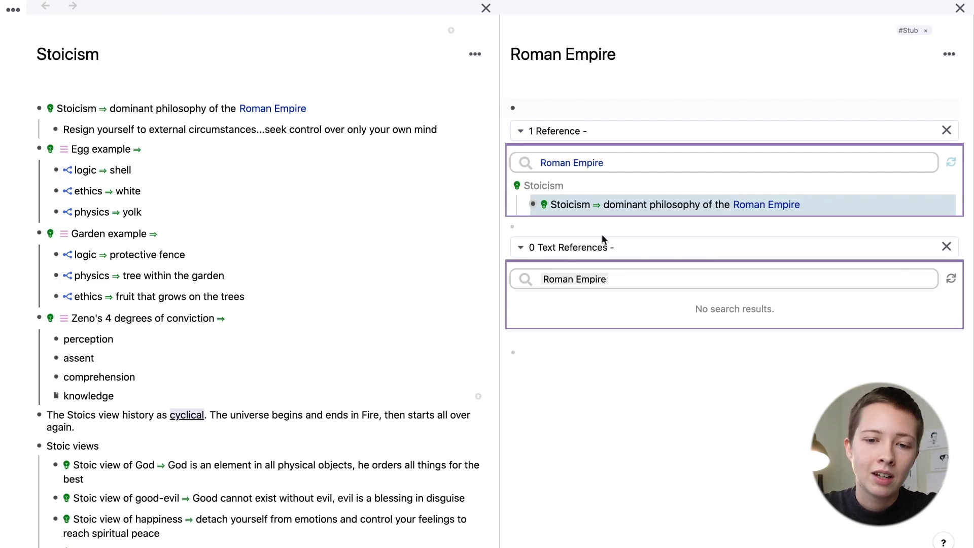
{"action": "left_click", "coordinate": [520, 247]}
{"action": "left_click", "coordinate": [565, 111]}
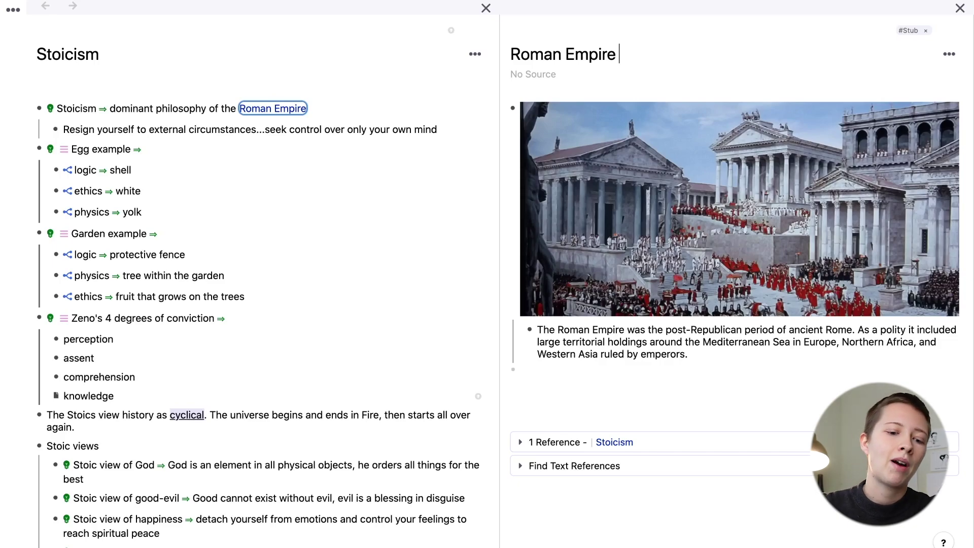
Tag the Roman Empire page with the existing Place and Empire Rems, and close its pane.
{"action": "type", "text": "#P"}
{"action": "type", "text": "lace"}
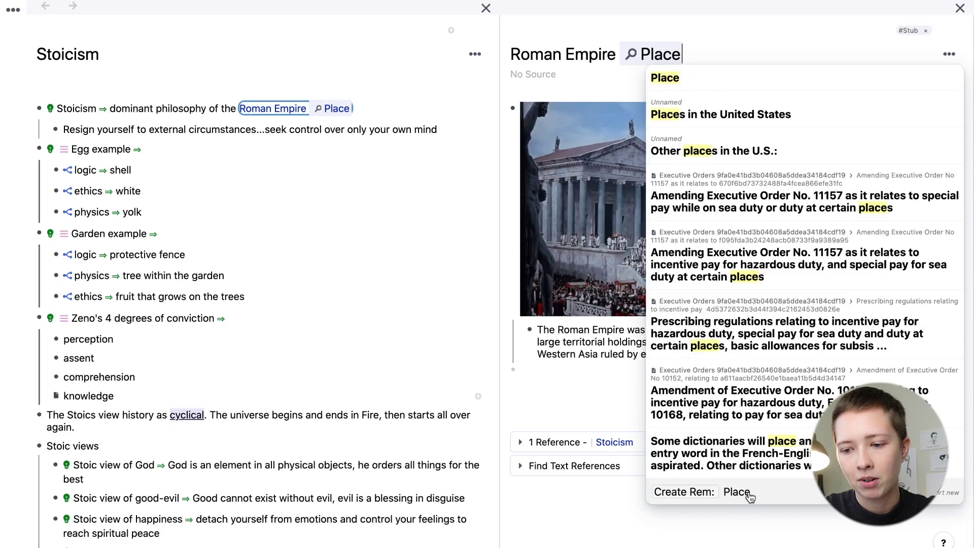
{"action": "left_click", "coordinate": [687, 78]}
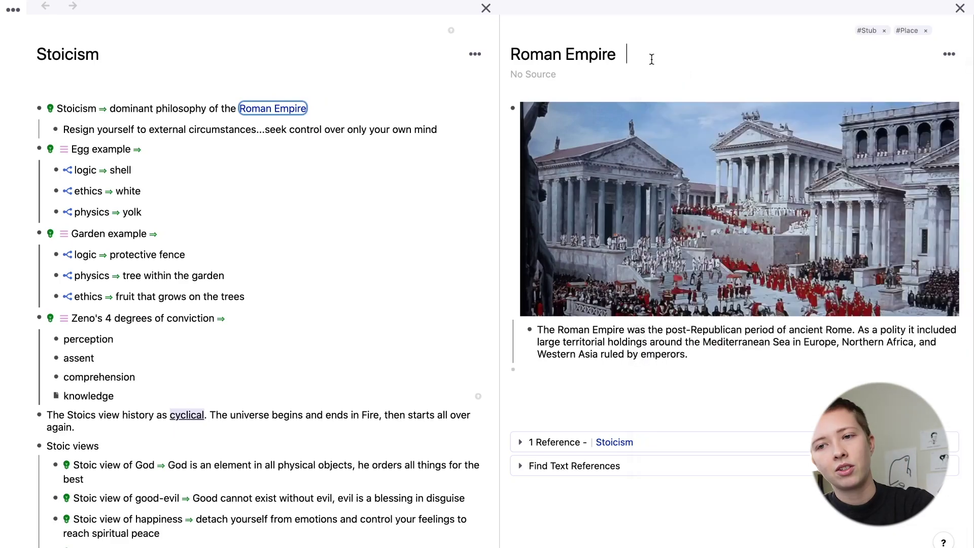
{"action": "type", "text": "#"}
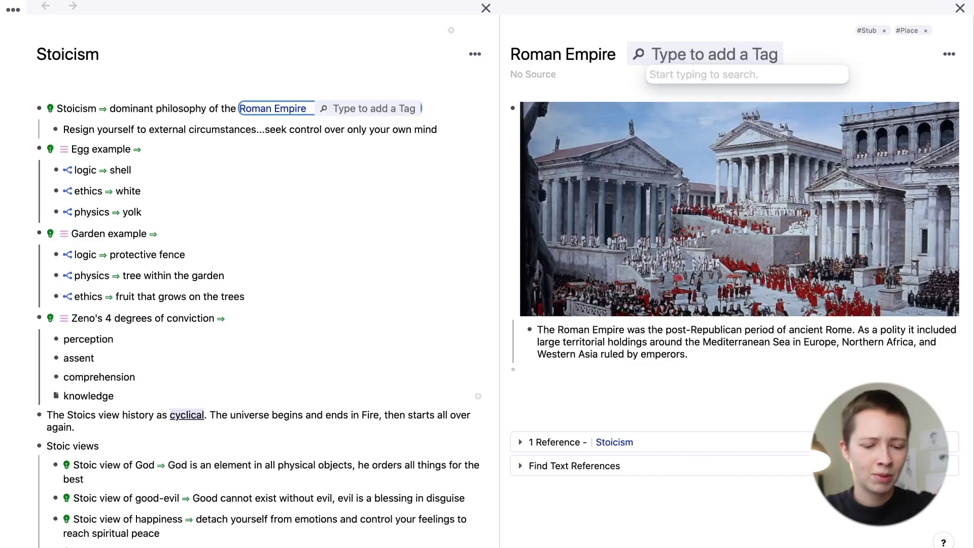
{"action": "type", "text": "Empire"}
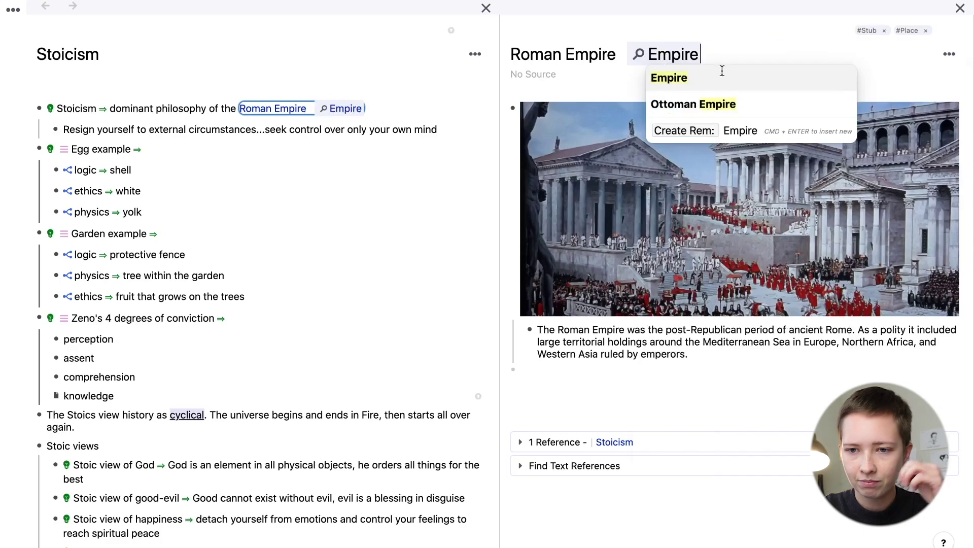
{"action": "left_click", "coordinate": [720, 72]}
{"action": "left_click", "coordinate": [960, 10]}
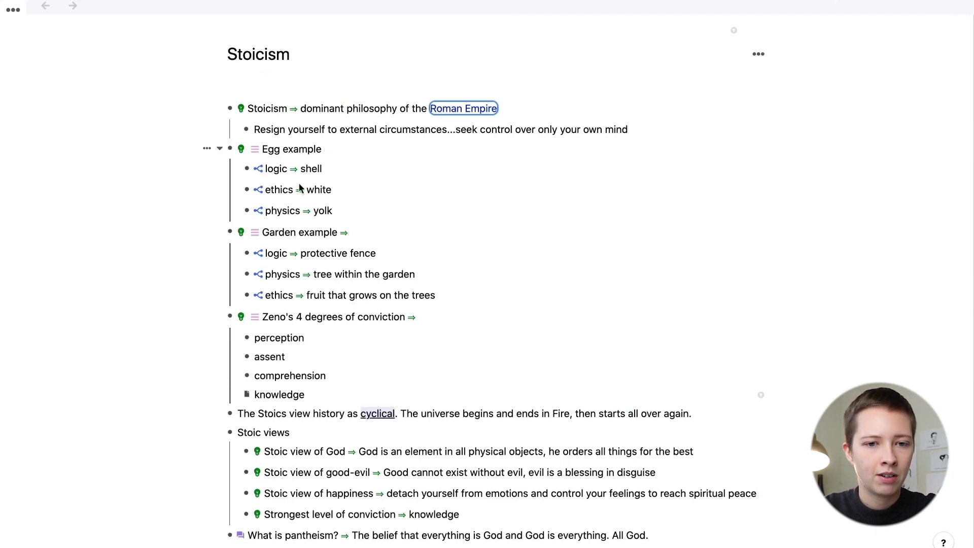
Look through the Stoicism outline down to "END VIDEO DEMONSTRATION", collapsing and re-expanding the first Stoicism item on the way.
{"action": "left_click", "coordinate": [306, 170]}
{"action": "mouse_move", "coordinate": [463, 116]}
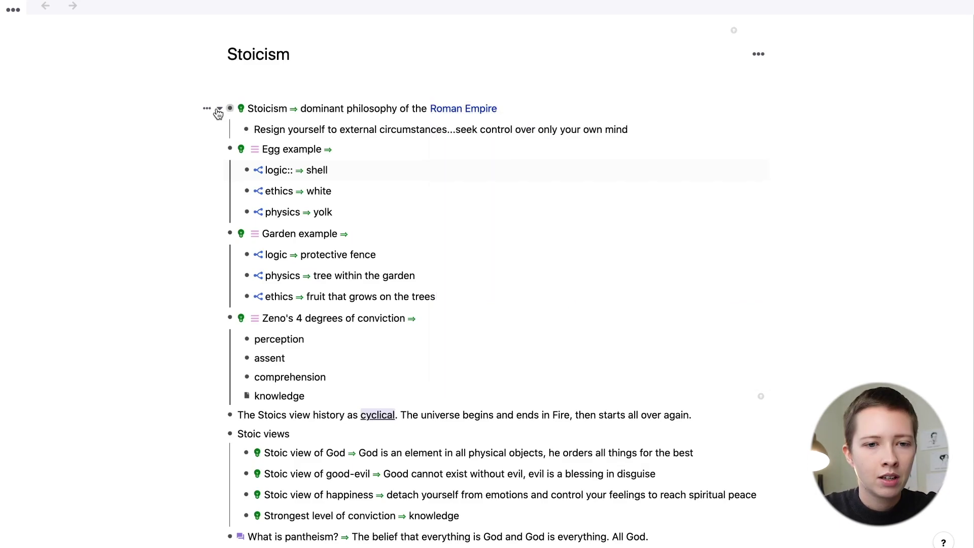
{"action": "left_click", "coordinate": [219, 108]}
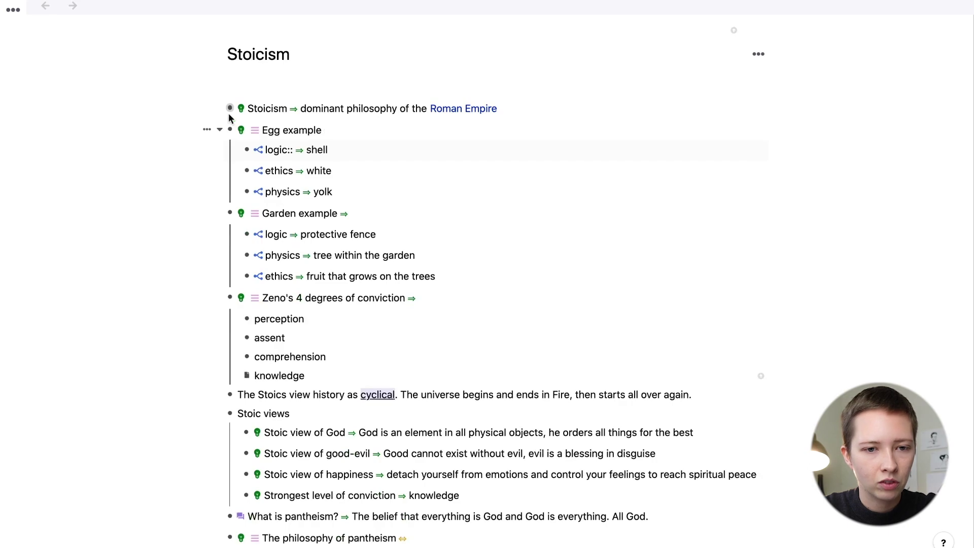
{"action": "left_click", "coordinate": [219, 109]}
{"action": "scroll", "coordinate": [381, 322], "scroll_direction": "down", "scroll_amount": 1}
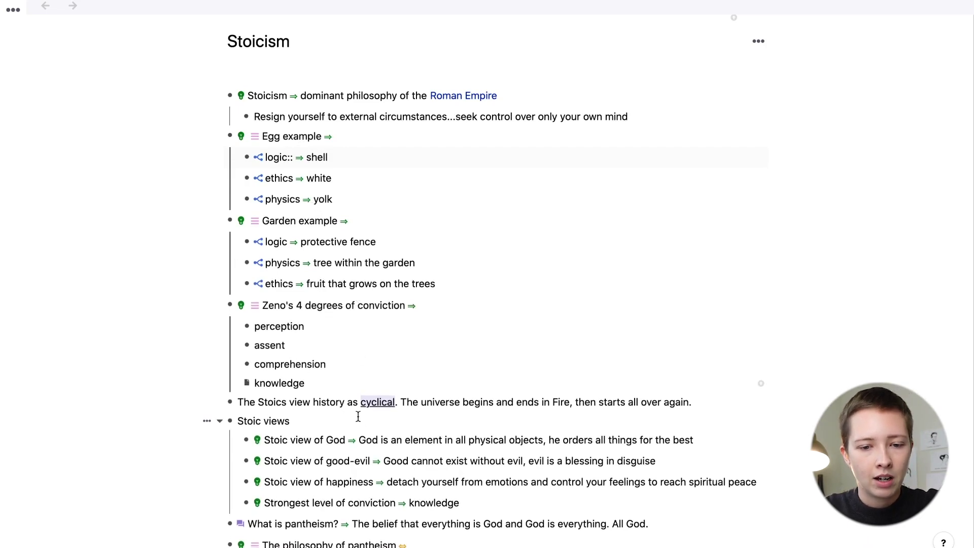
{"action": "scroll", "coordinate": [358, 416], "scroll_direction": "down", "scroll_amount": 5}
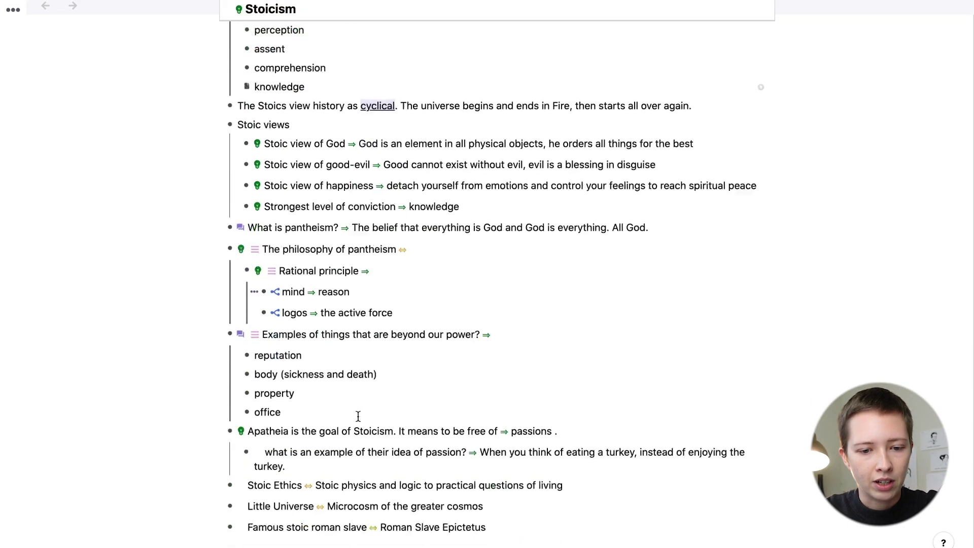
{"action": "scroll", "coordinate": [358, 416], "scroll_direction": "down", "scroll_amount": 2}
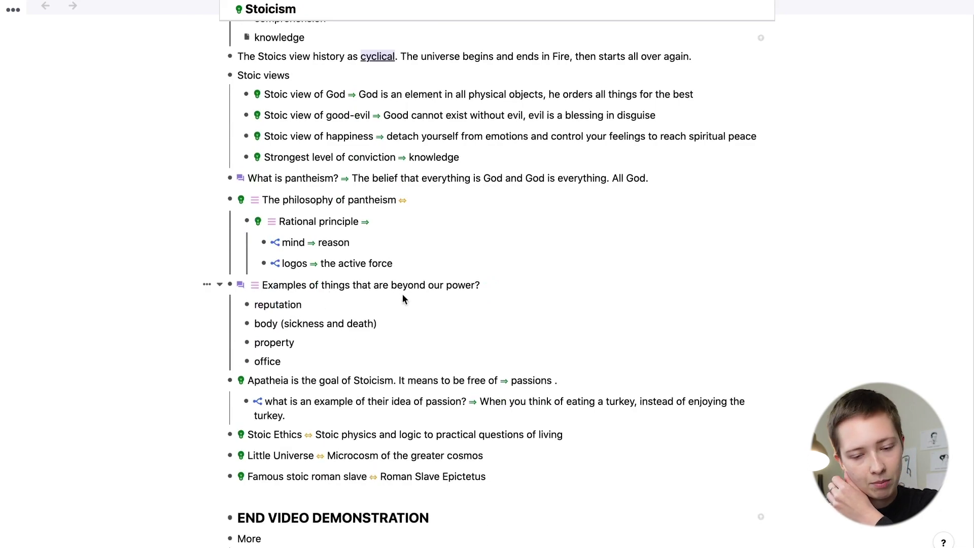
{"action": "scroll", "coordinate": [429, 297], "scroll_direction": "down", "scroll_amount": 1}
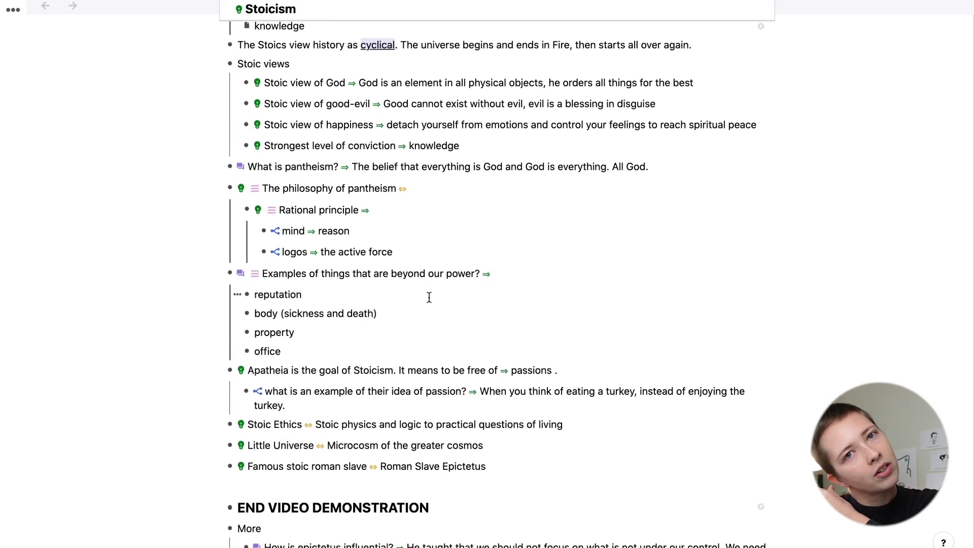
Add an H3 heading reading "Notable Examples" on the empty line above the first Stoicism item.
{"action": "scroll", "coordinate": [429, 298], "scroll_direction": "up", "scroll_amount": 10}
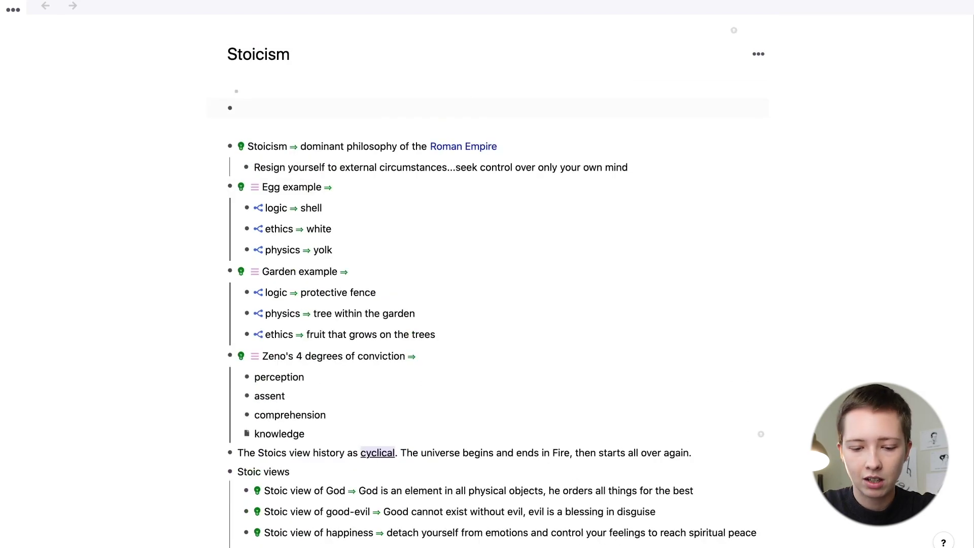
{"action": "type", "text": "/h3"}
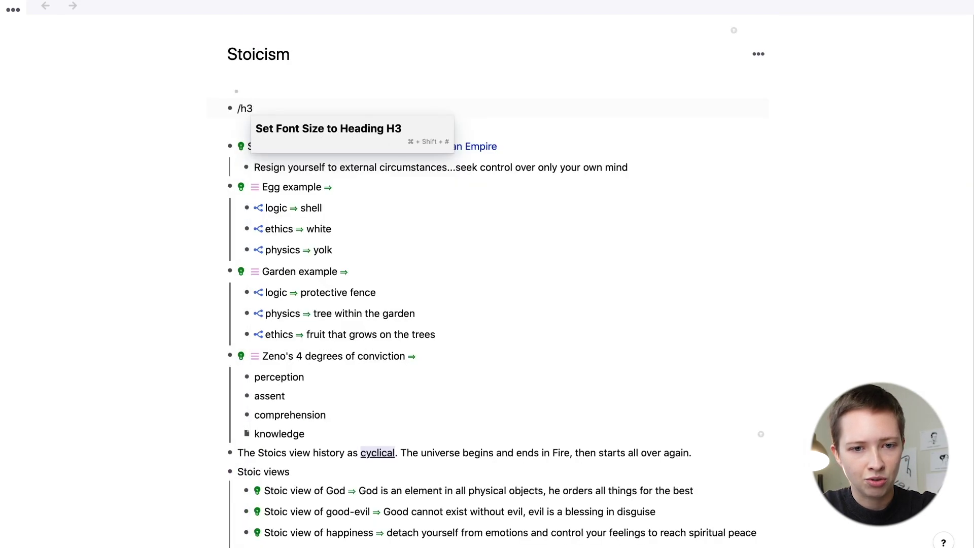
{"action": "key", "text": "Return"}
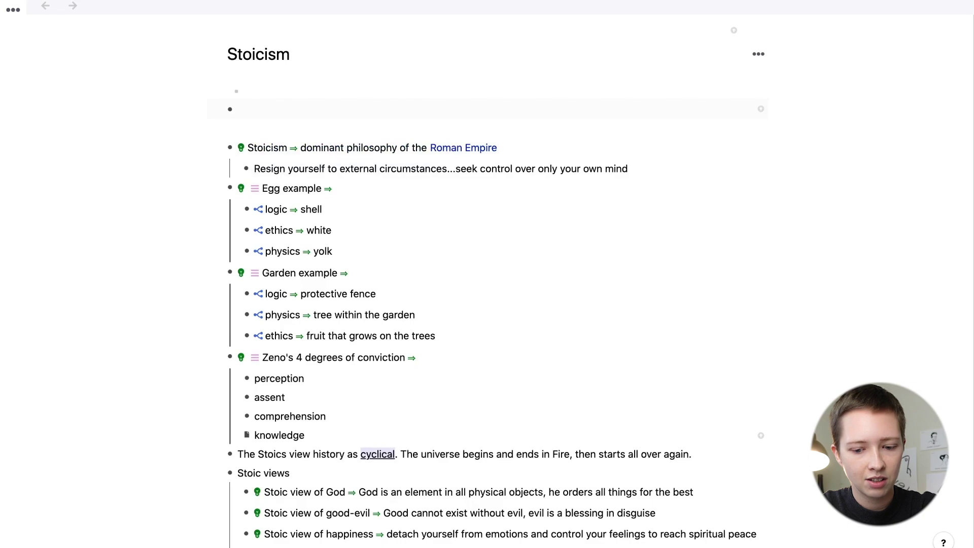
{"action": "type", "text": "Notable "}
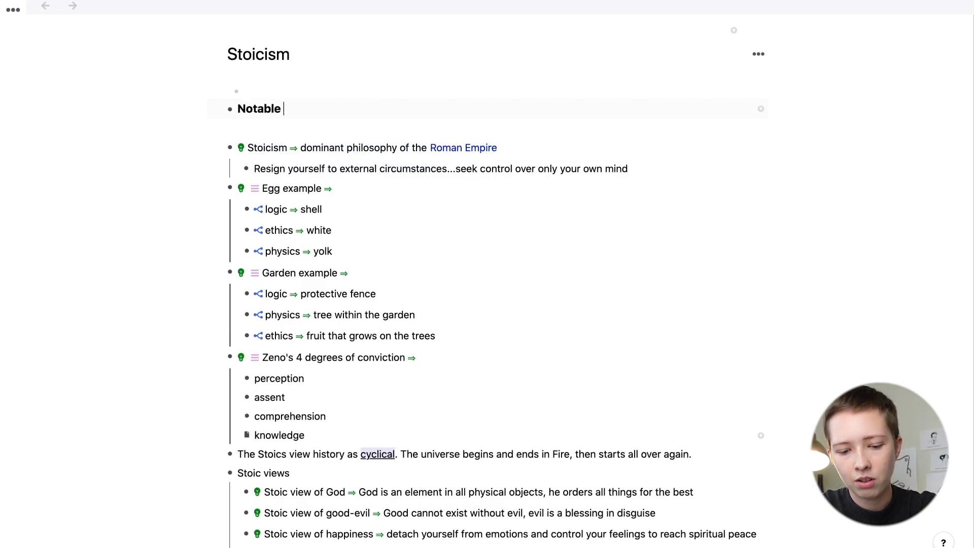
{"action": "type", "text": "Examples"}
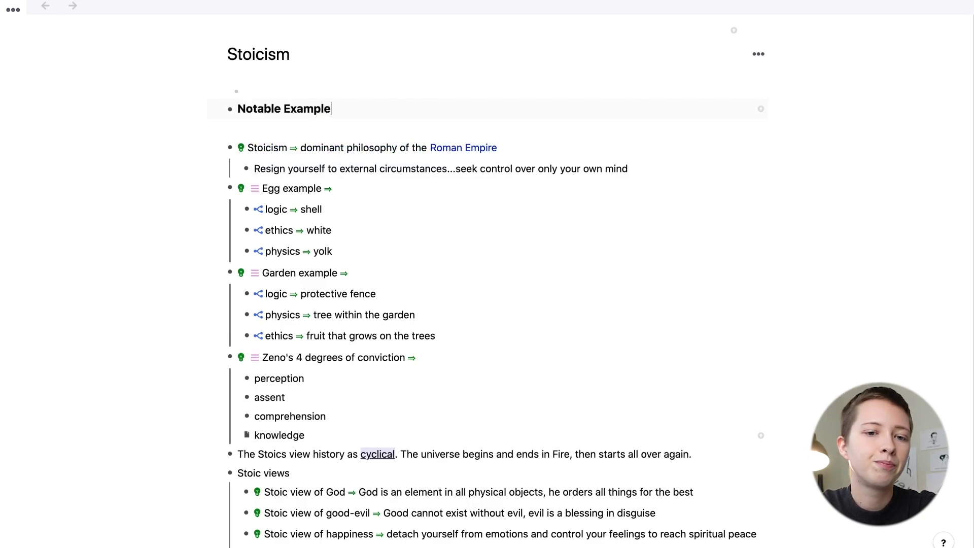
Highlight the "Notable Examples" heading in blue, keeping no extra bullet beneath it.
{"action": "right_click", "coordinate": [221, 111]}
{"action": "left_click", "coordinate": [316, 123]}
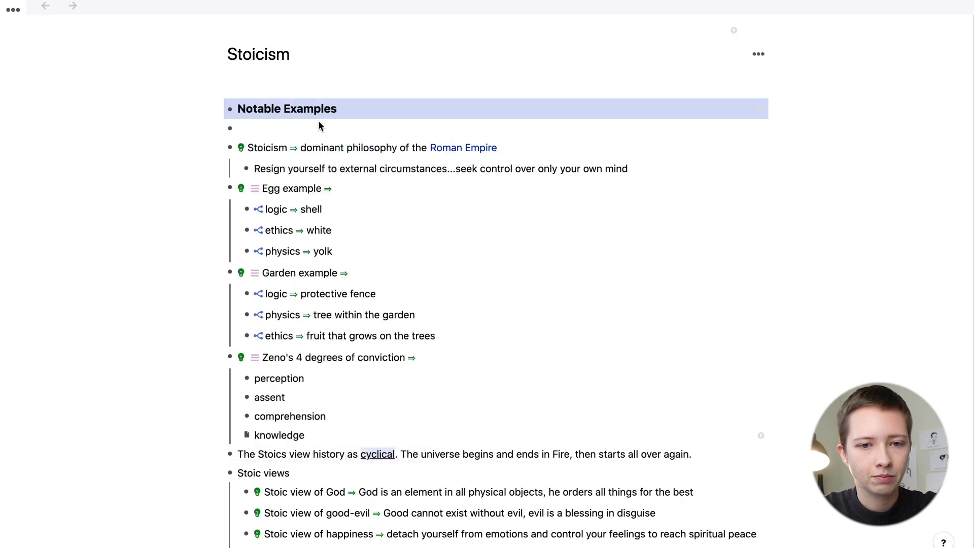
{"action": "key", "text": "Return"}
{"action": "key", "text": "BackSpace"}
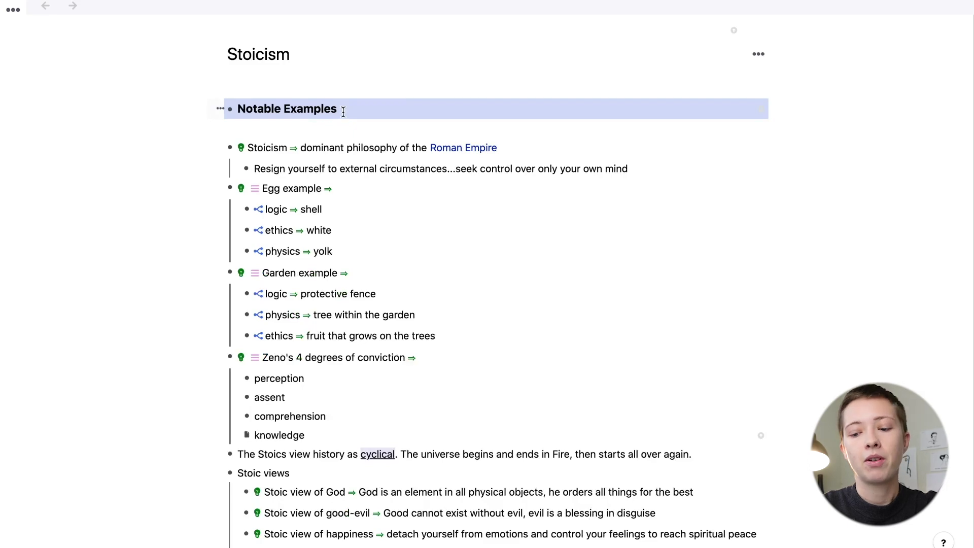
Nest a new bullet under the "Notable Examples" heading and add an empty Search Portal below it.
{"action": "key", "text": "Return"}
{"action": "key", "text": "Tab"}
{"action": "type", "text": "/"}
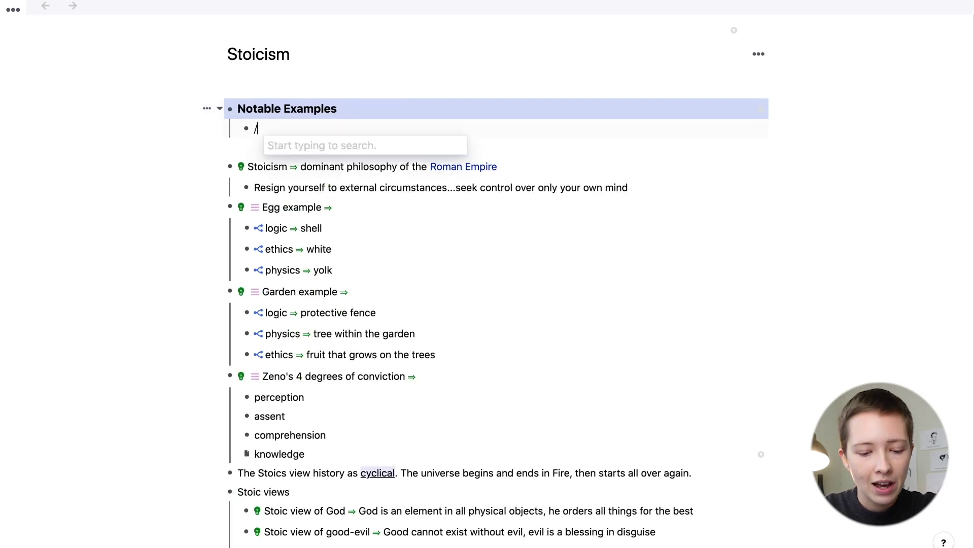
{"action": "type", "text": "search"}
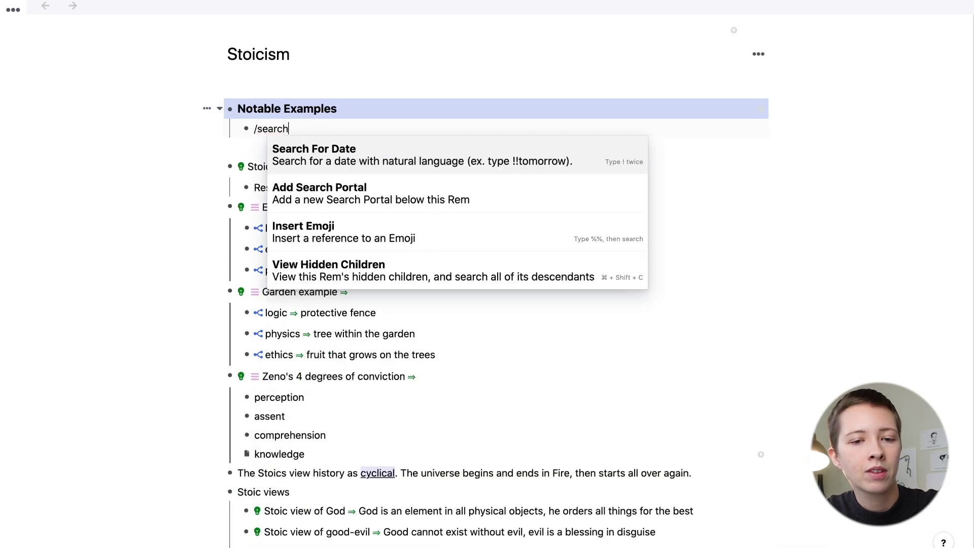
{"action": "left_click", "coordinate": [347, 189]}
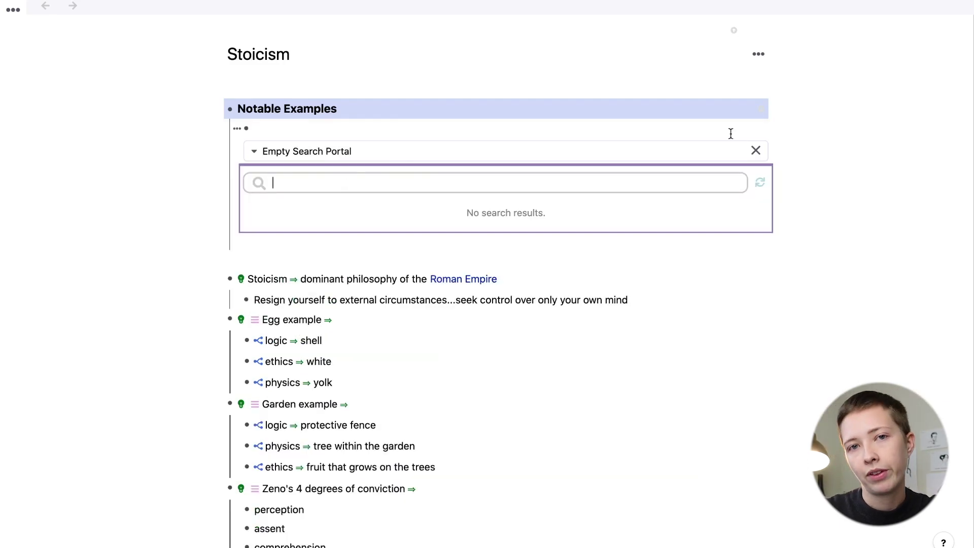
Replace the empty Search Portal under "Notable Examples" with one saved from searching the Stoicism document for "example".
{"action": "left_click", "coordinate": [755, 150]}
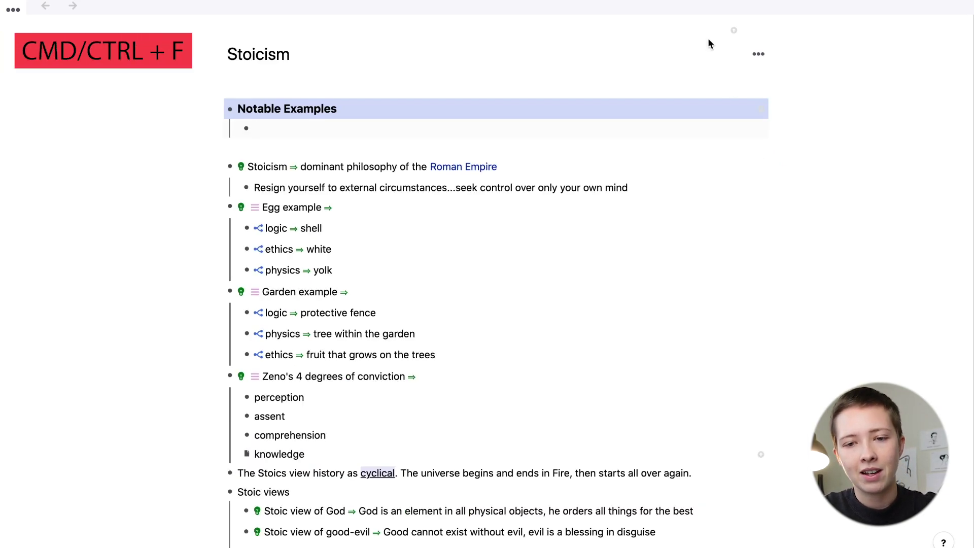
{"action": "key", "text": "ctrl+f"}
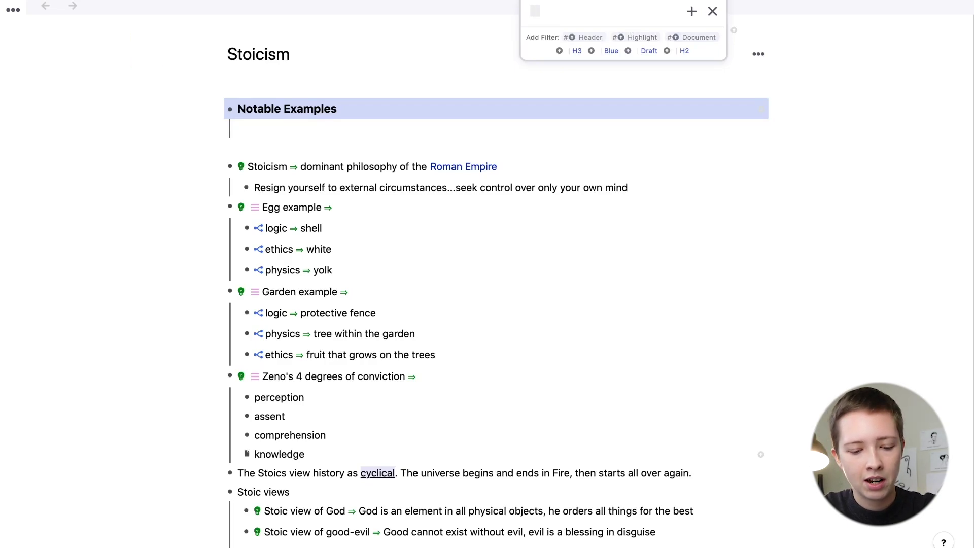
{"action": "type", "text": "example"}
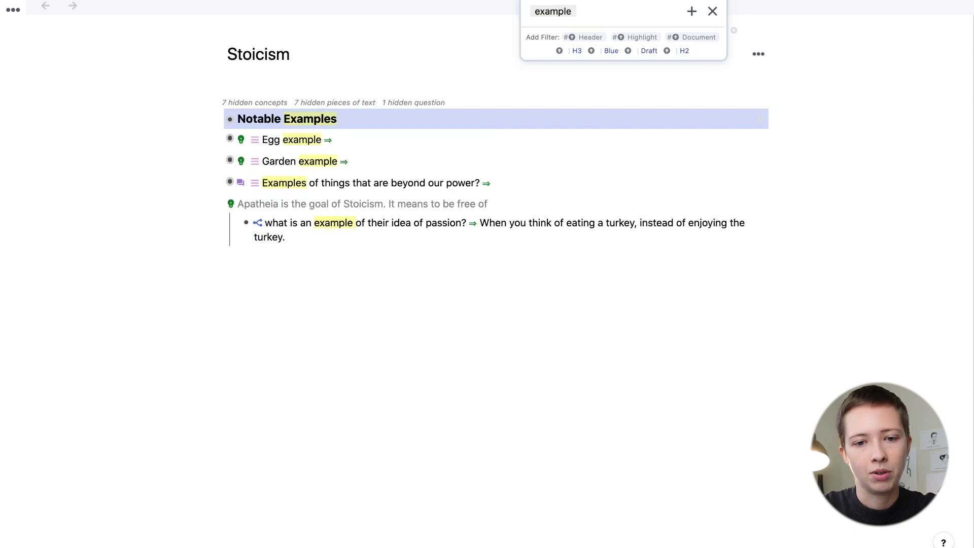
{"action": "left_click", "coordinate": [692, 13]}
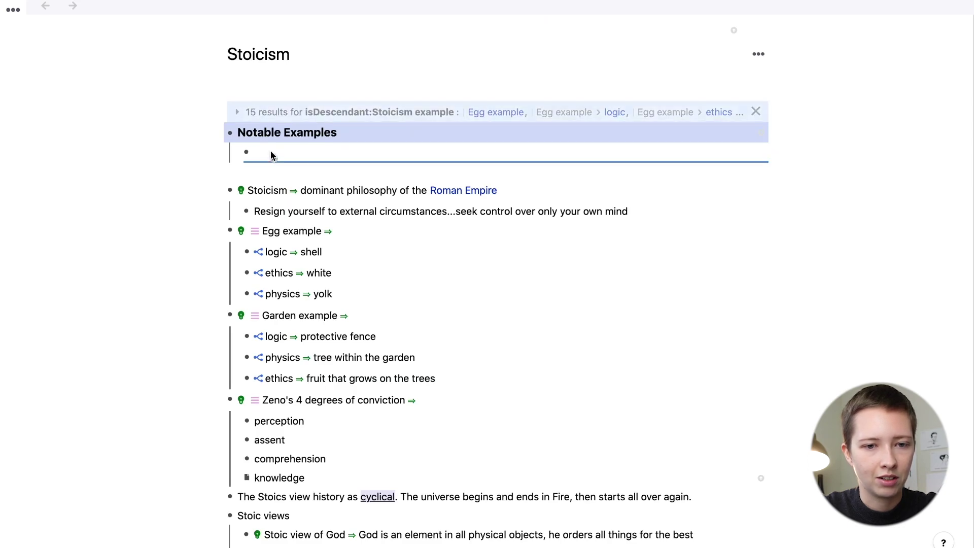
{"action": "key", "text": "Tab"}
Turn the word "Zeno" in "Zeno's 4 degrees of conviction" into a reference to a new Zeno Rem.
{"action": "scroll", "coordinate": [150, 152], "scroll_direction": "down", "scroll_amount": 2}
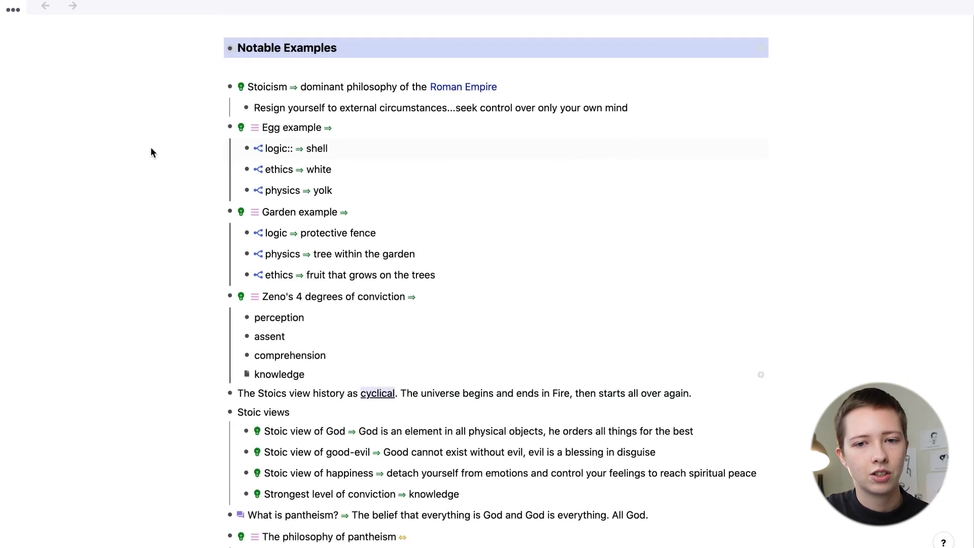
{"action": "scroll", "coordinate": [151, 152], "scroll_direction": "down", "scroll_amount": 1}
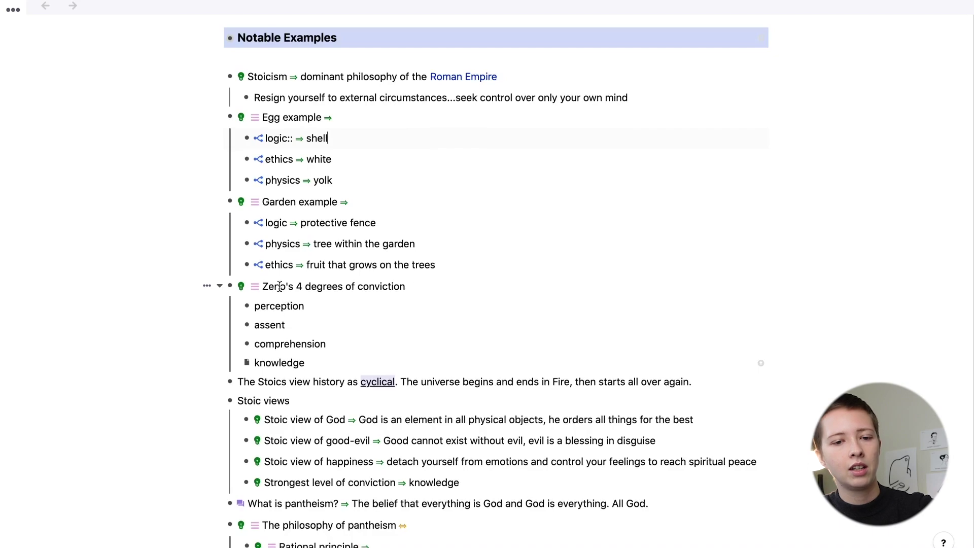
{"action": "scroll", "coordinate": [274, 288], "scroll_direction": "down", "scroll_amount": 2}
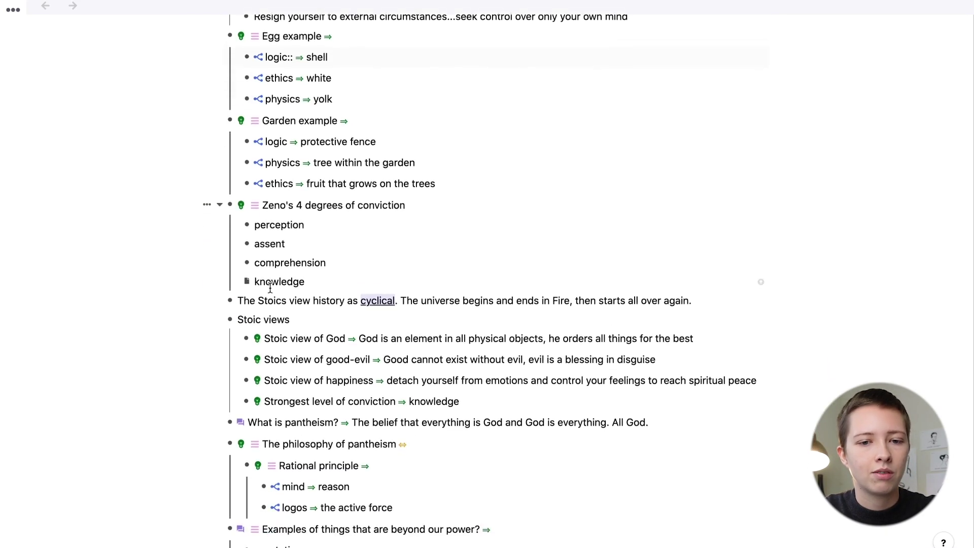
{"action": "scroll", "coordinate": [270, 288], "scroll_direction": "down", "scroll_amount": 1}
{"action": "left_click_drag", "start_coordinate": [261, 180], "coordinate": [285, 180]}
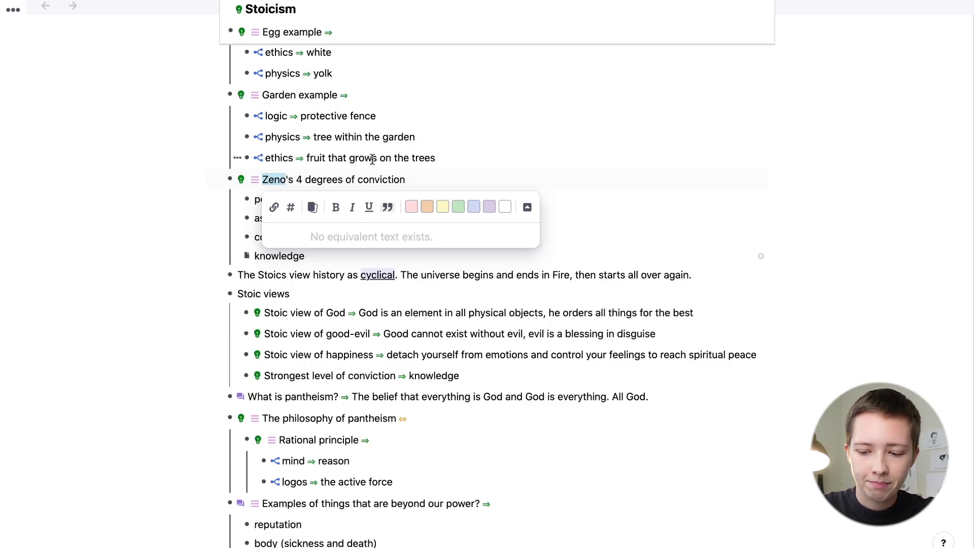
{"action": "key", "text": "bracketleft"}
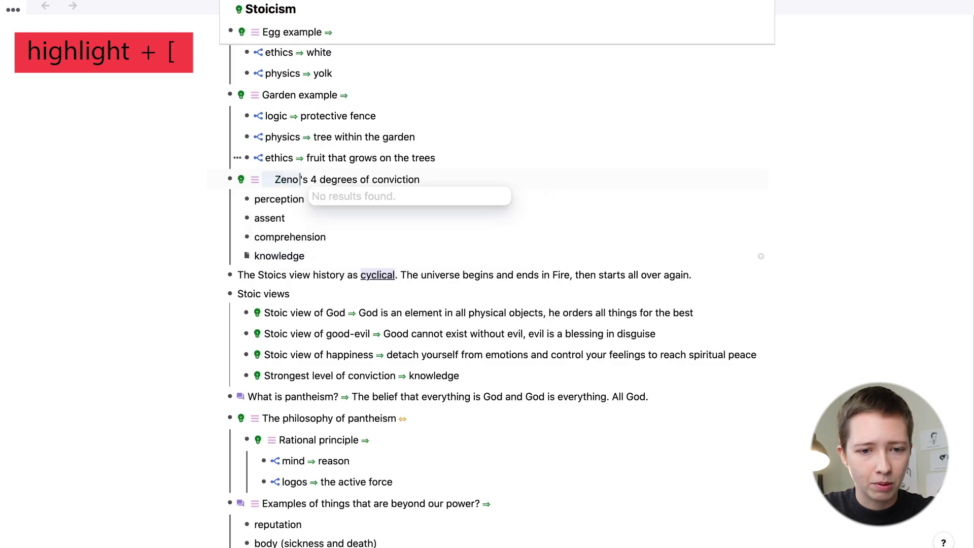
{"action": "key", "text": "Return"}
Open Zeno beside the Stoicism notes, paste in the portrait with its nested Zeno of Elea description, and add an unindented bullet below.
{"action": "left_click", "coordinate": [268, 181], "text": "shift"}
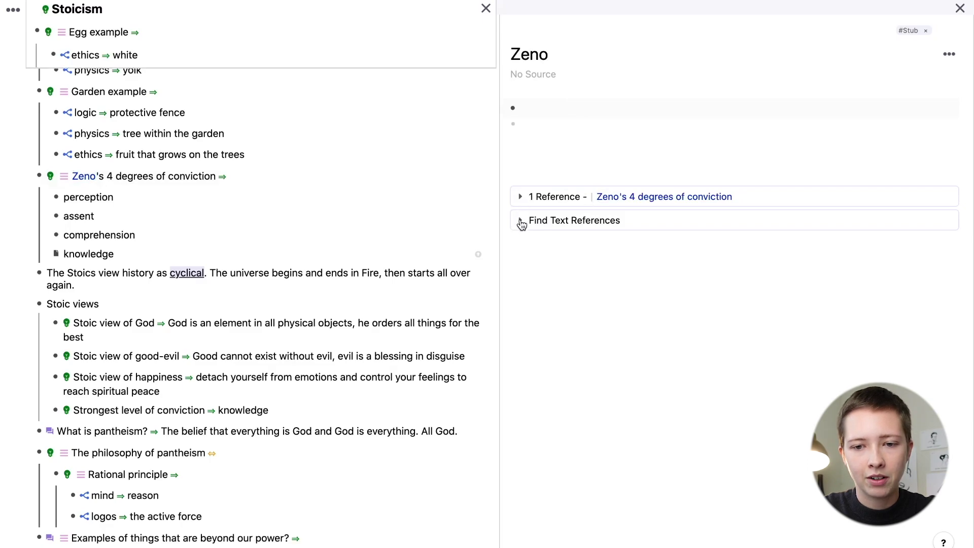
{"action": "key", "text": "super+v"}
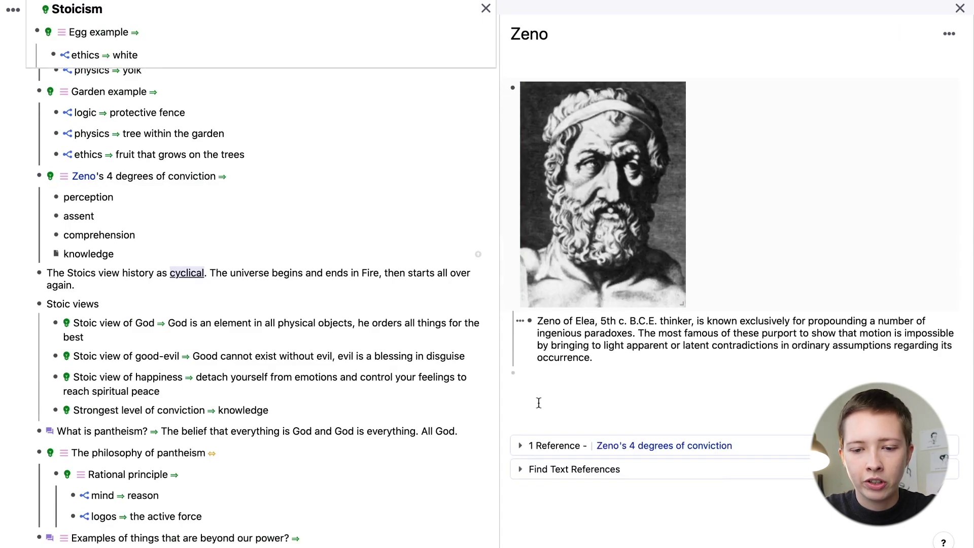
{"action": "left_click", "coordinate": [616, 361]}
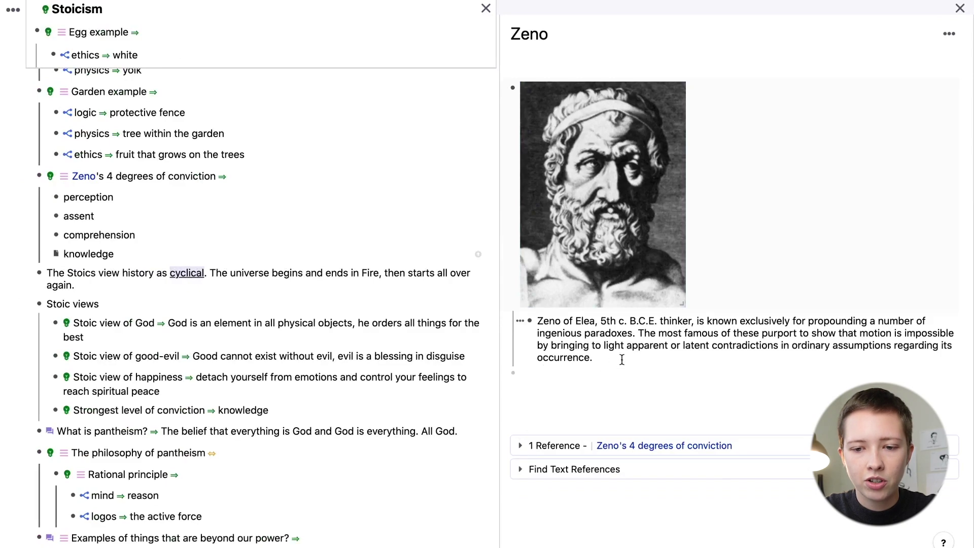
{"action": "key", "text": "Return"}
{"action": "key", "text": "shift+Tab"}
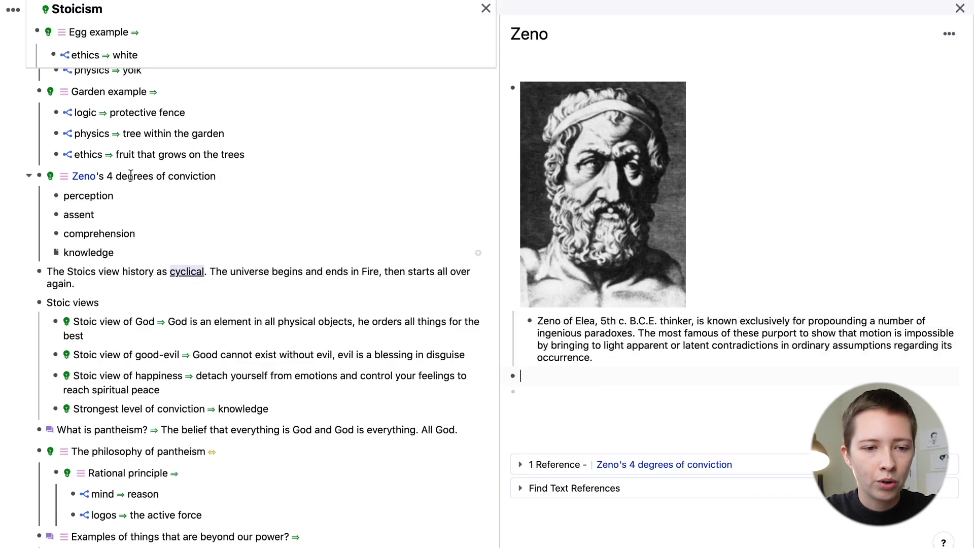
Copy "Zeno's 4 degrees of conviction" as a portal and paste it beneath the description in the Zeno document.
{"action": "mouse_move", "coordinate": [83, 178]}
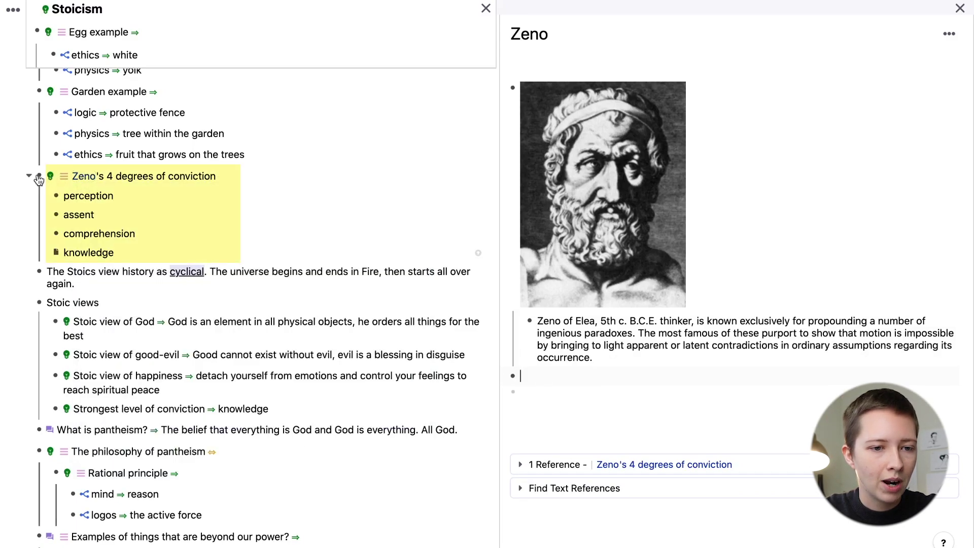
{"action": "left_click", "coordinate": [531, 375]}
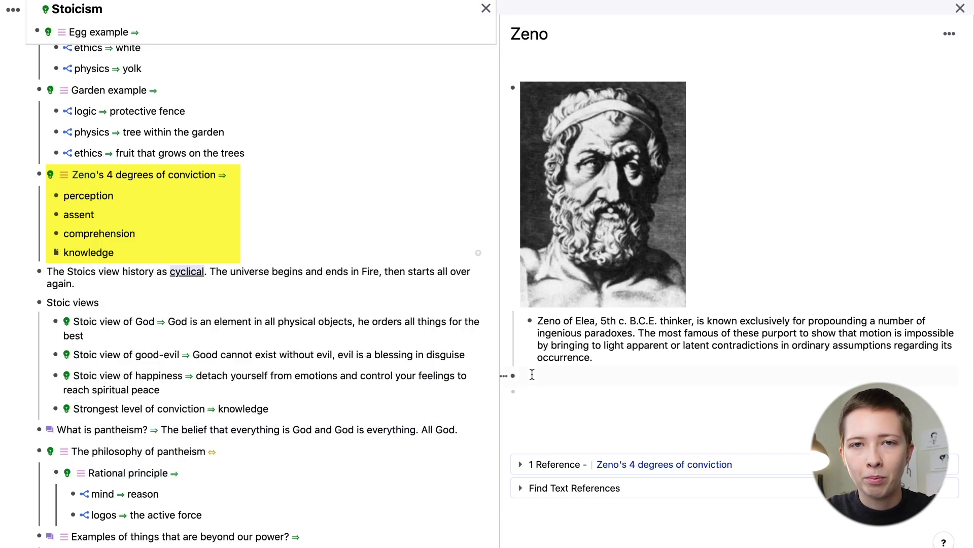
{"action": "key", "text": "super+v"}
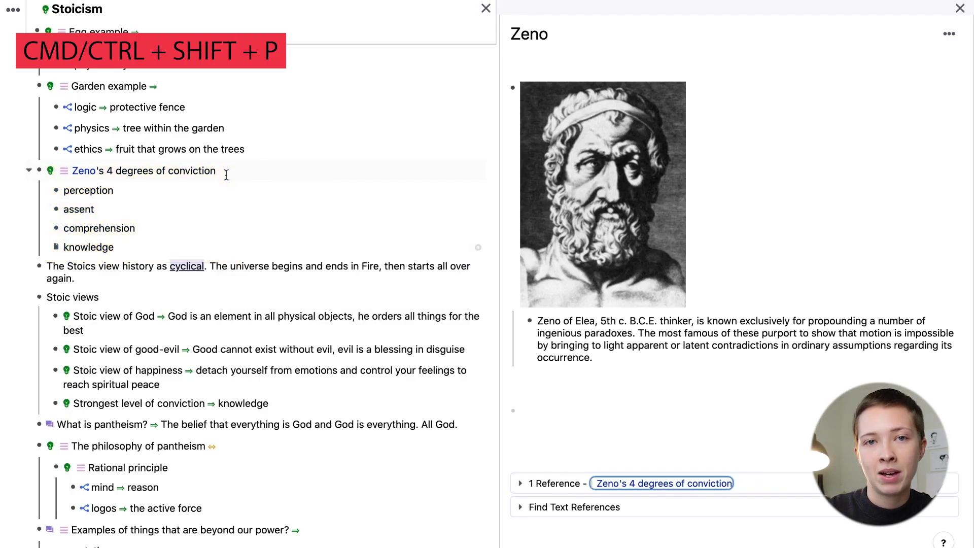
{"action": "type", "text": "/c"}
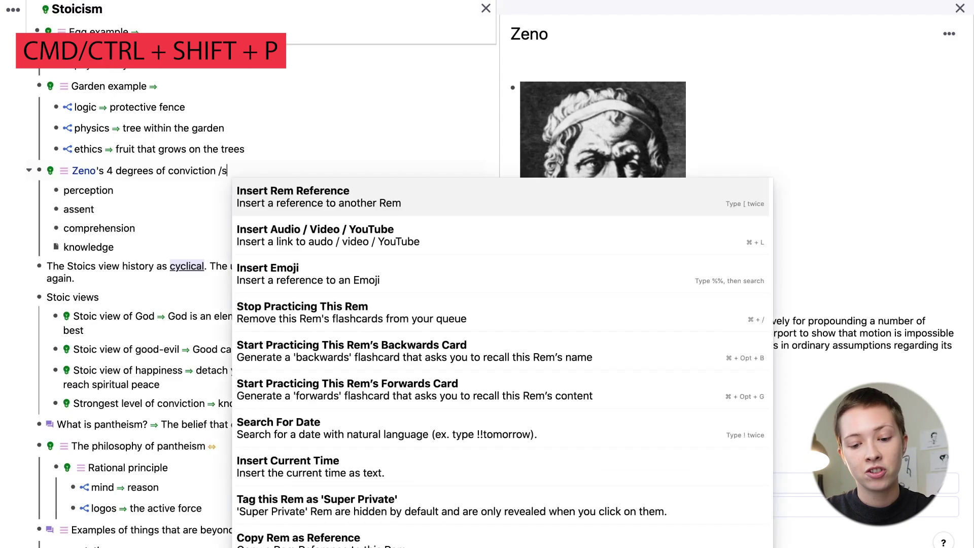
{"action": "type", "text": "opy e"}
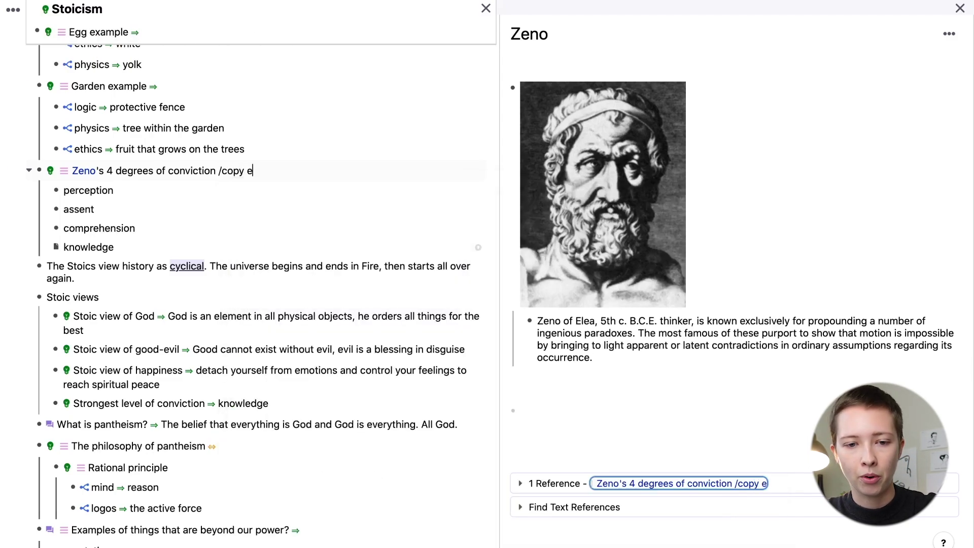
{"action": "key", "text": "BackSpace"}
{"action": "left_click", "coordinate": [313, 274]}
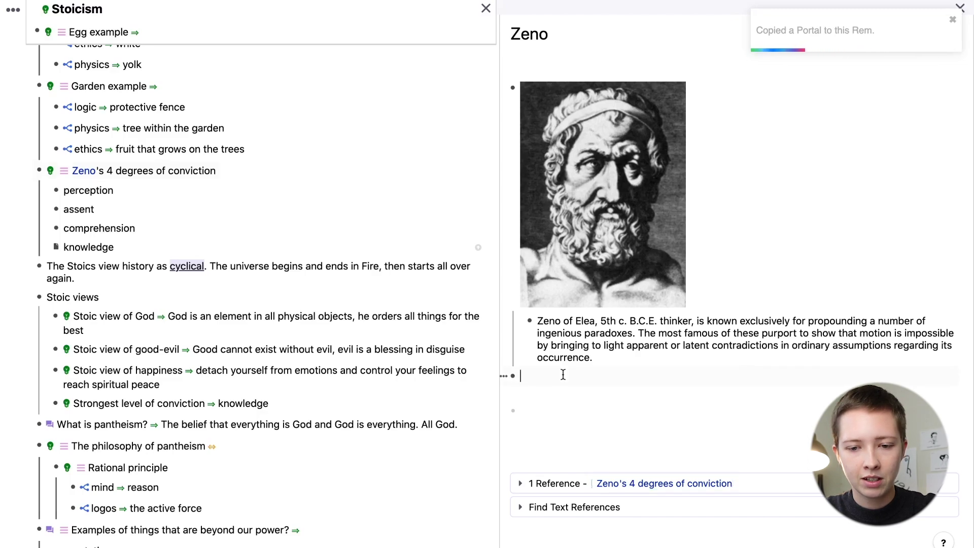
{"action": "key", "text": "ctrl+v"}
{"action": "left_click", "coordinate": [522, 407]}
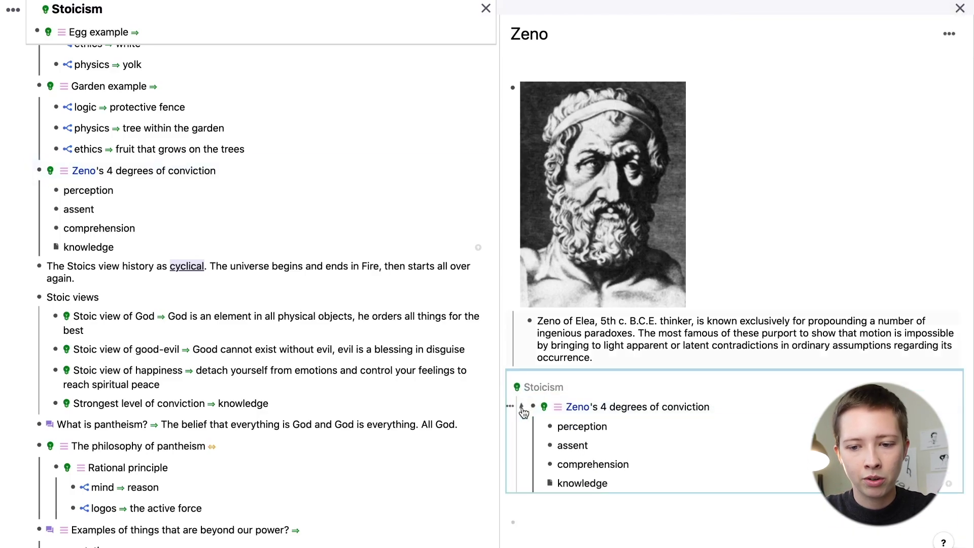
Tag the Zeno document with the tag Person and a newly created tag Philosopher.
{"action": "scroll", "coordinate": [524, 414], "scroll_direction": "down", "scroll_amount": 1}
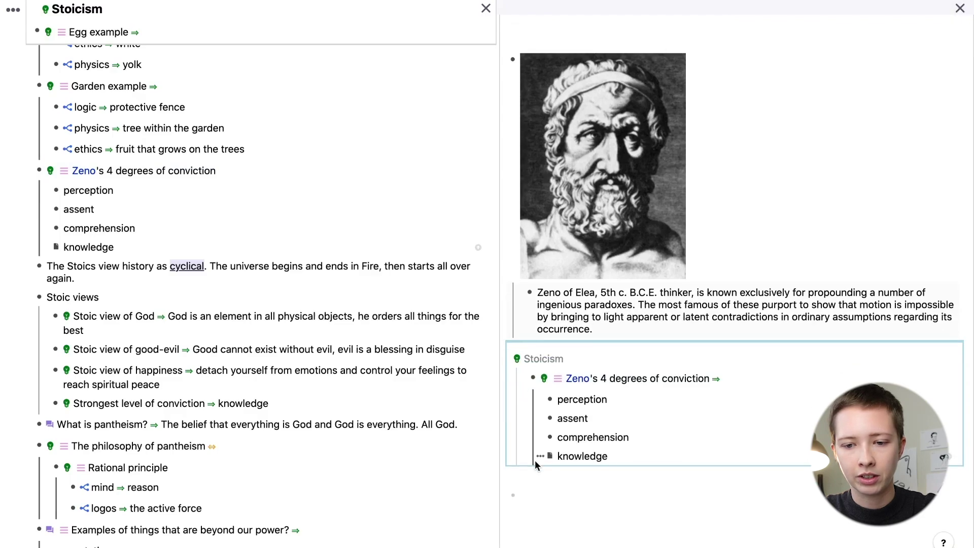
{"action": "scroll", "coordinate": [534, 460], "scroll_direction": "down", "scroll_amount": 3}
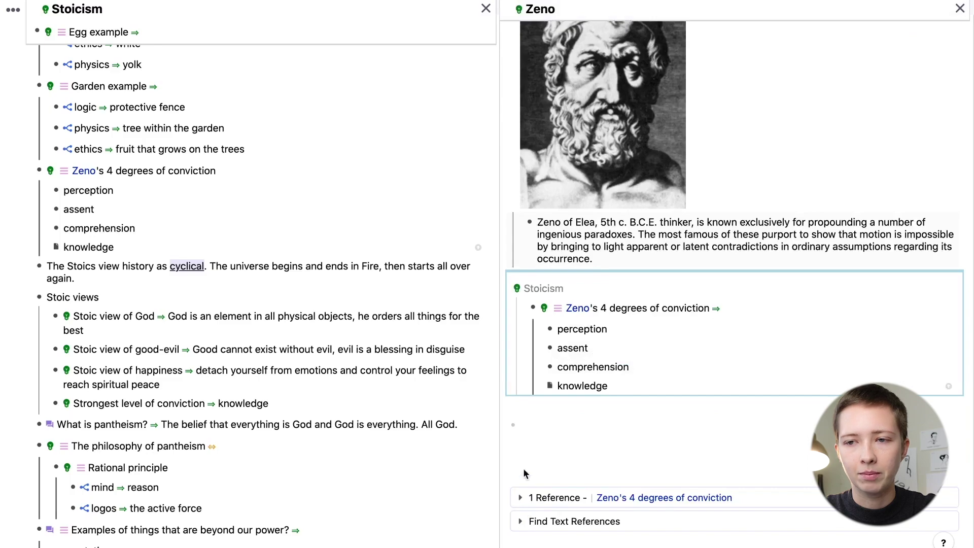
{"action": "scroll", "coordinate": [701, 398], "scroll_direction": "up", "scroll_amount": 4}
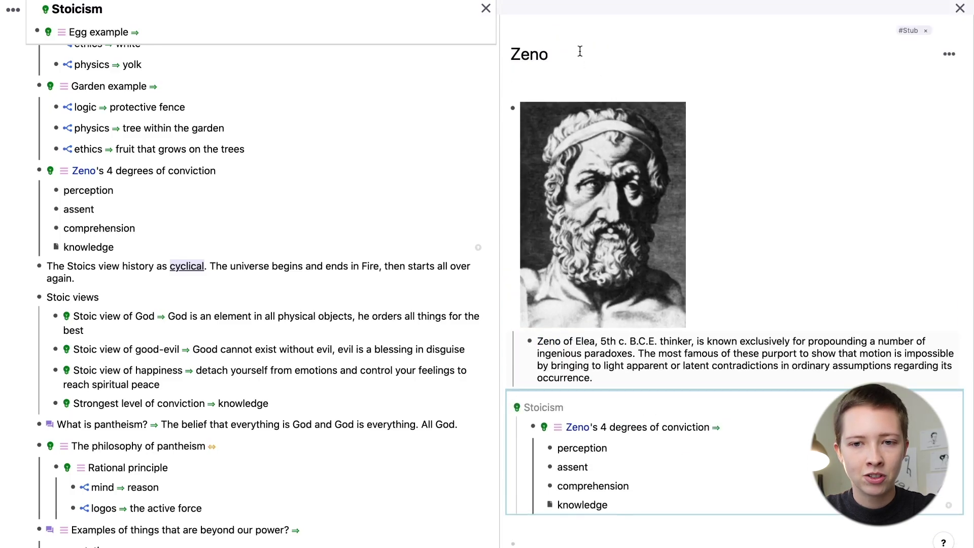
{"action": "left_click", "coordinate": [578, 50]}
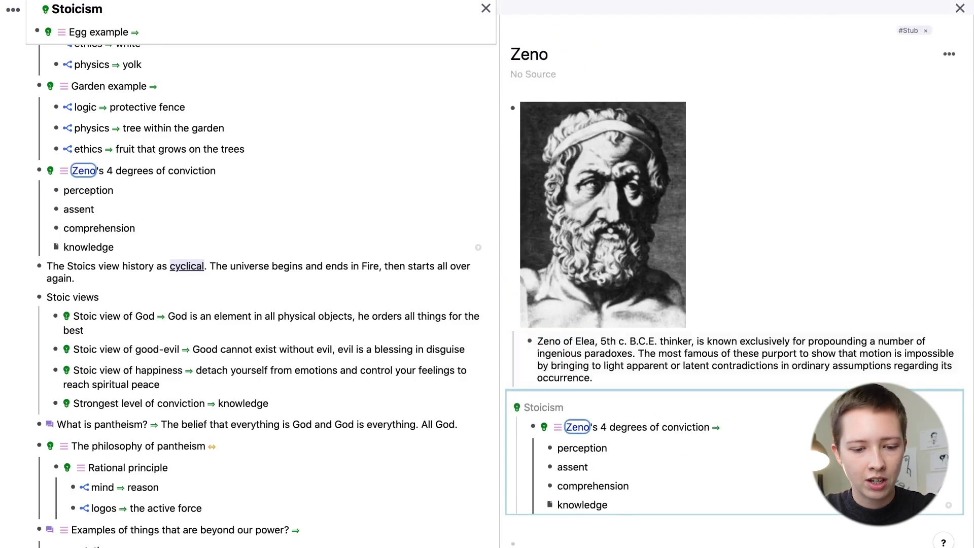
{"action": "type", "text": "##"}
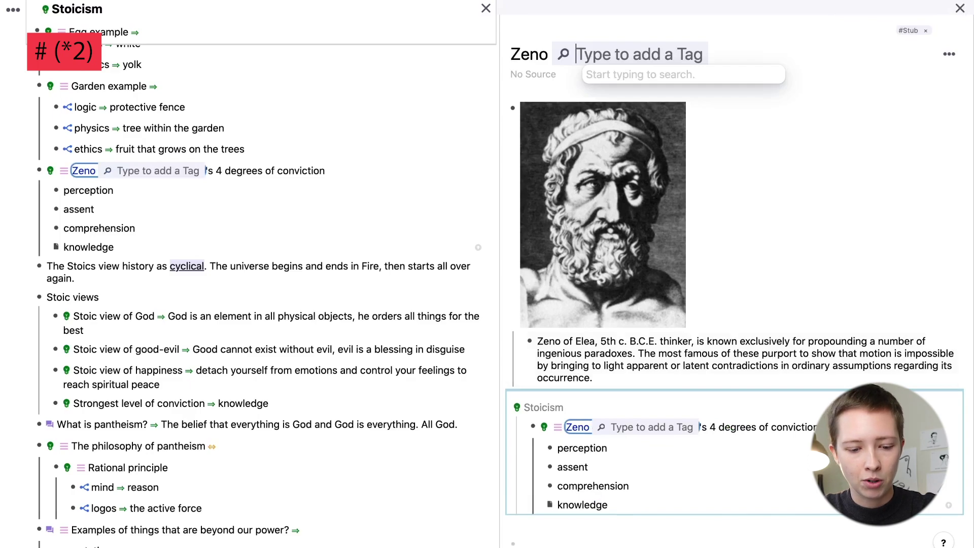
{"action": "type", "text": "Person"}
{"action": "key", "text": "Return"}
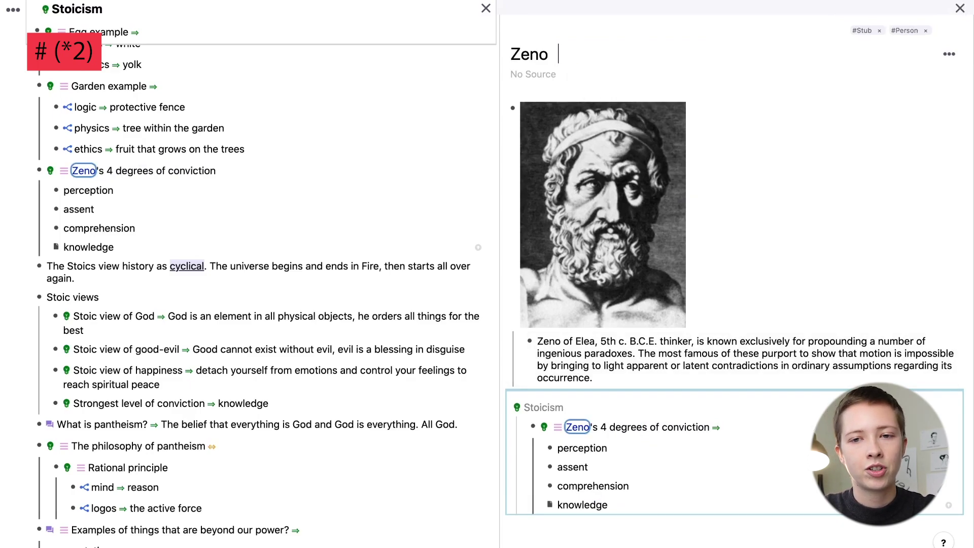
{"action": "type", "text": "##Philo"}
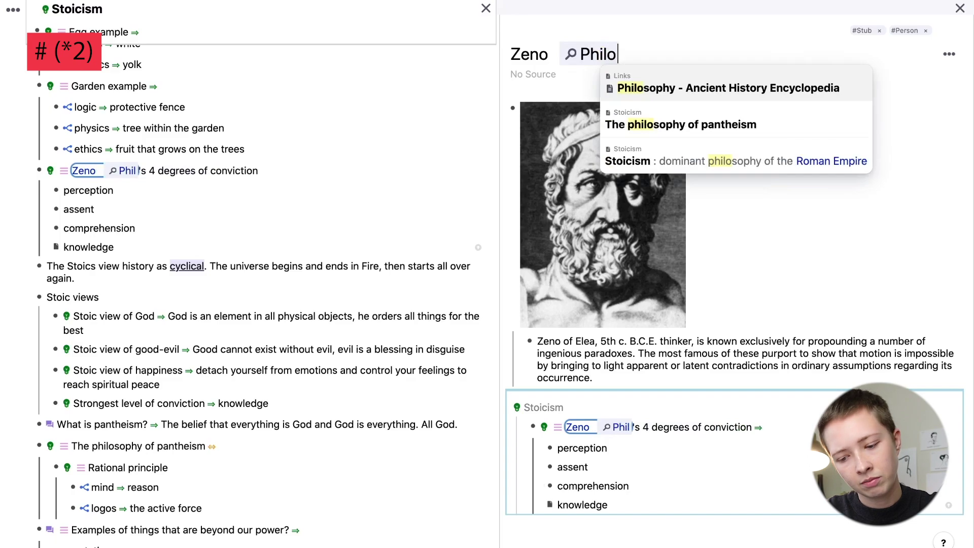
{"action": "type", "text": "sopher"}
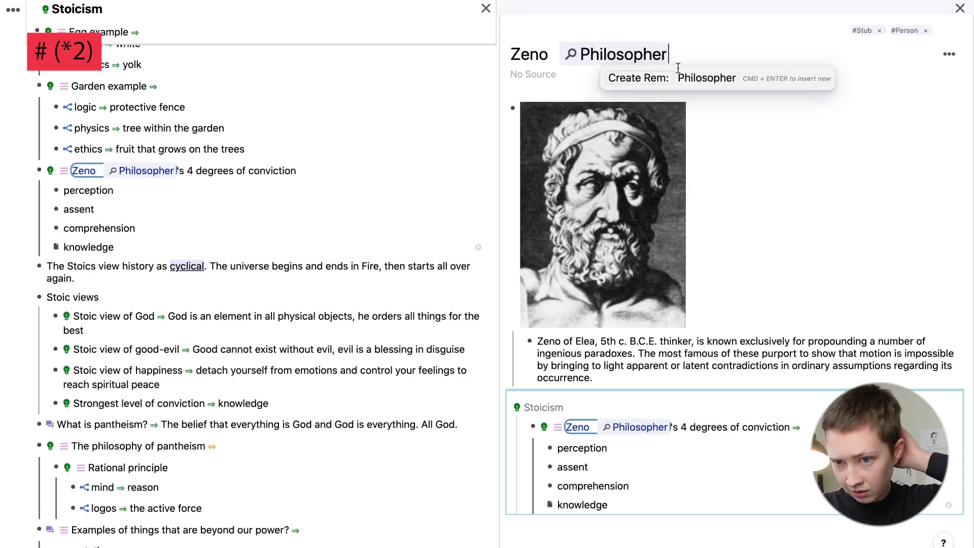
{"action": "left_click", "coordinate": [680, 77]}
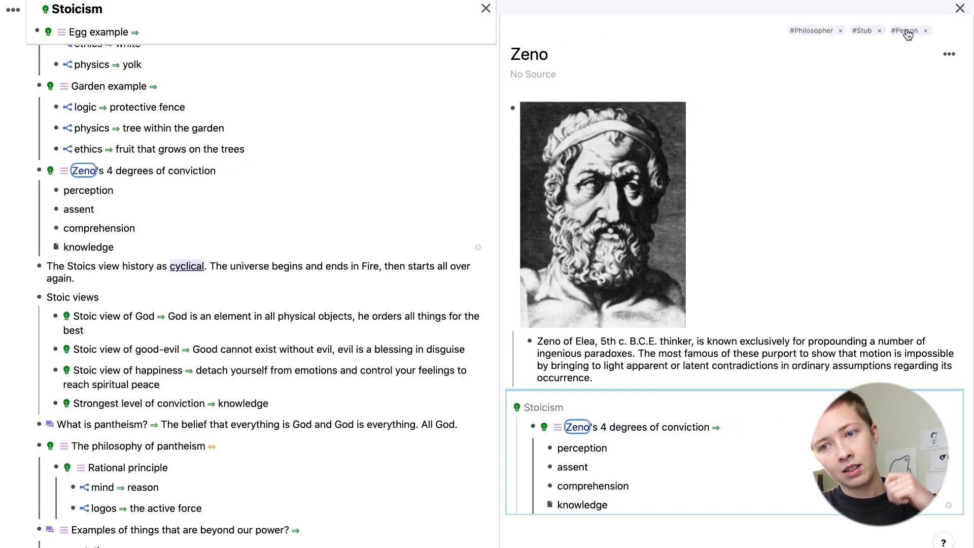
Open the Philosopher tag's page and examine its list of tagged Rems.
{"action": "mouse_move", "coordinate": [811, 34]}
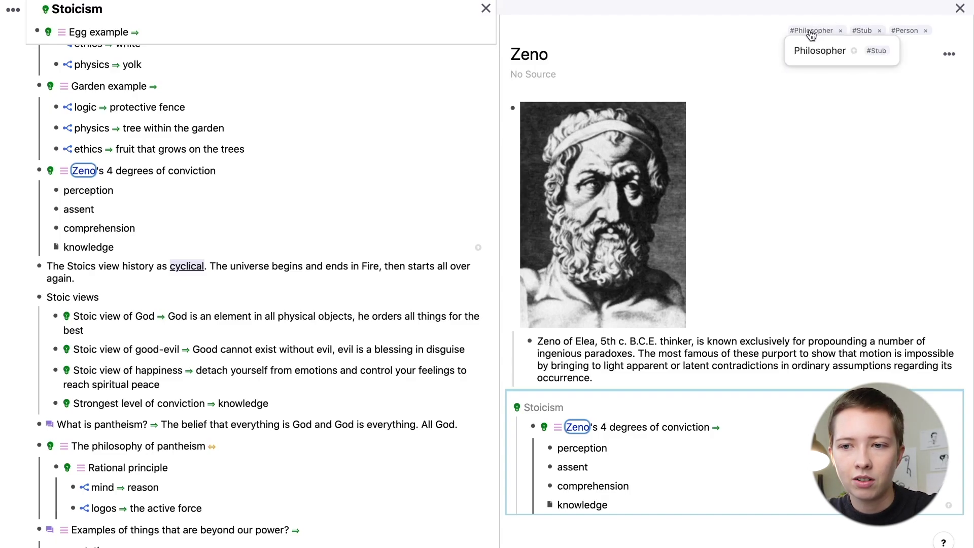
{"action": "left_click", "coordinate": [811, 32]}
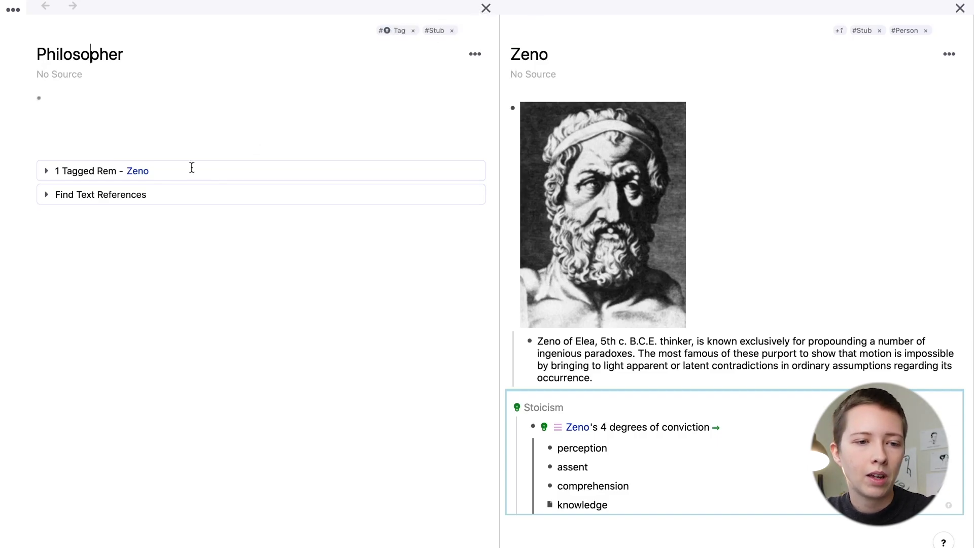
{"action": "left_click", "coordinate": [48, 172]}
{"action": "left_click", "coordinate": [48, 172]}
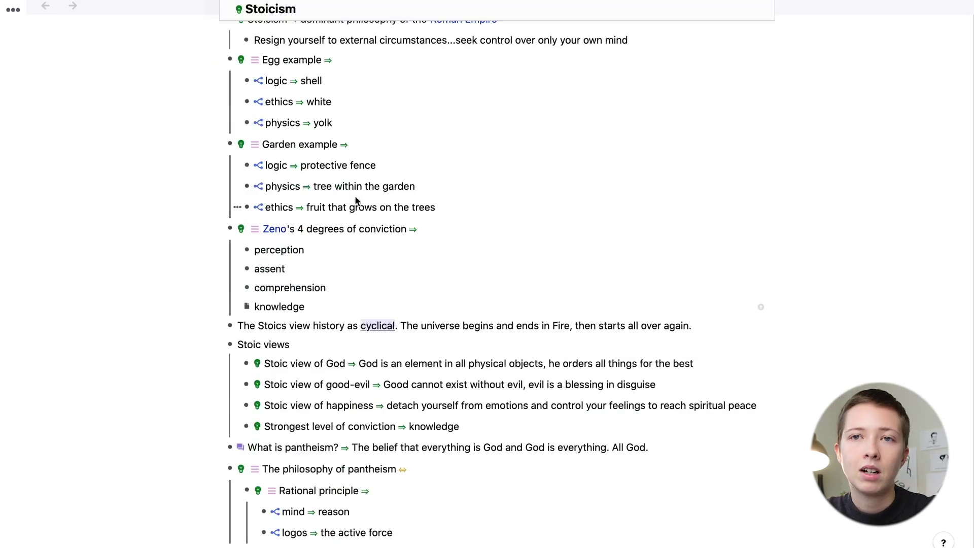
Open Zeno from its reference in the Stoicism notes, shrink the portrait image and close the Zeno pane.
{"action": "mouse_move", "coordinate": [269, 232]}
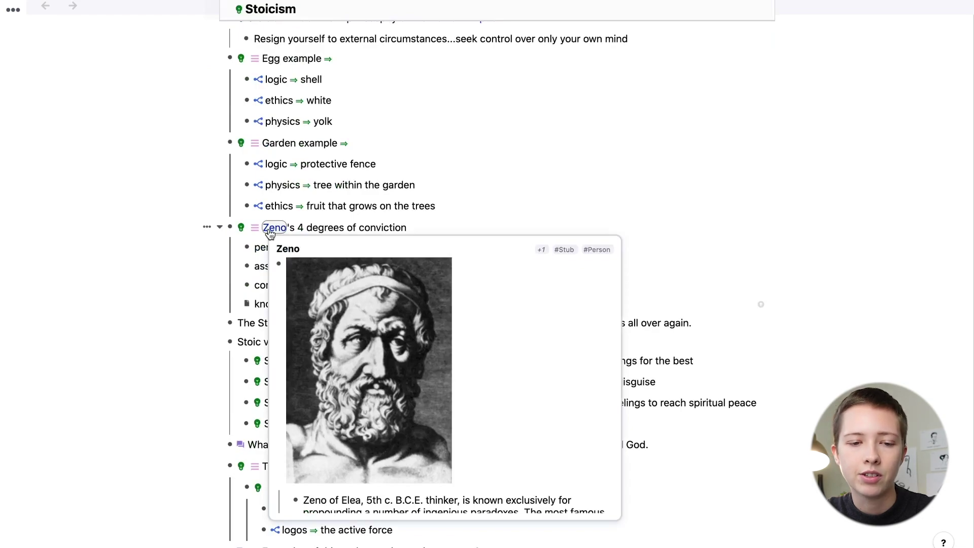
{"action": "left_click", "coordinate": [270, 231]}
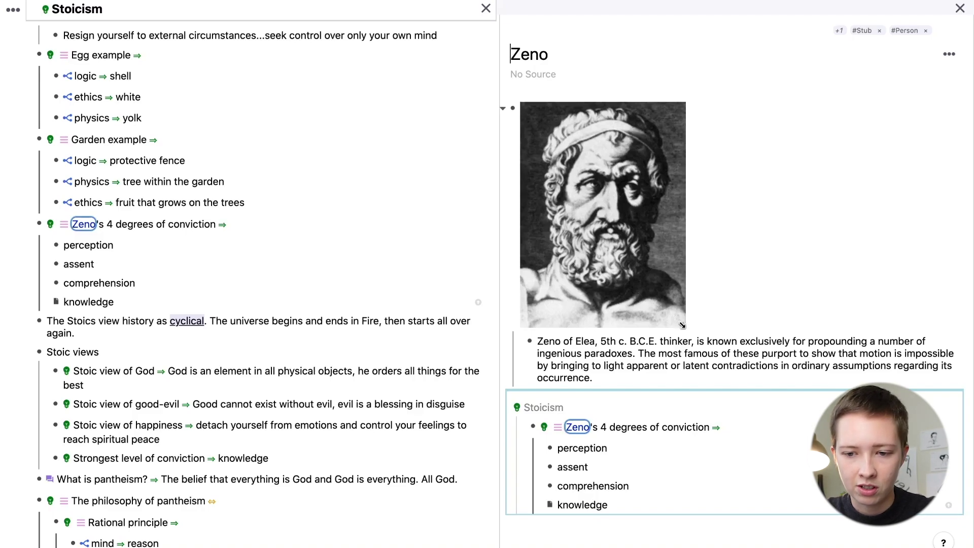
{"action": "left_click_drag", "start_coordinate": [683, 326], "coordinate": [640, 269]}
{"action": "left_click", "coordinate": [960, 8]}
{"action": "scroll", "coordinate": [208, 223], "scroll_direction": "down", "scroll_amount": 5}
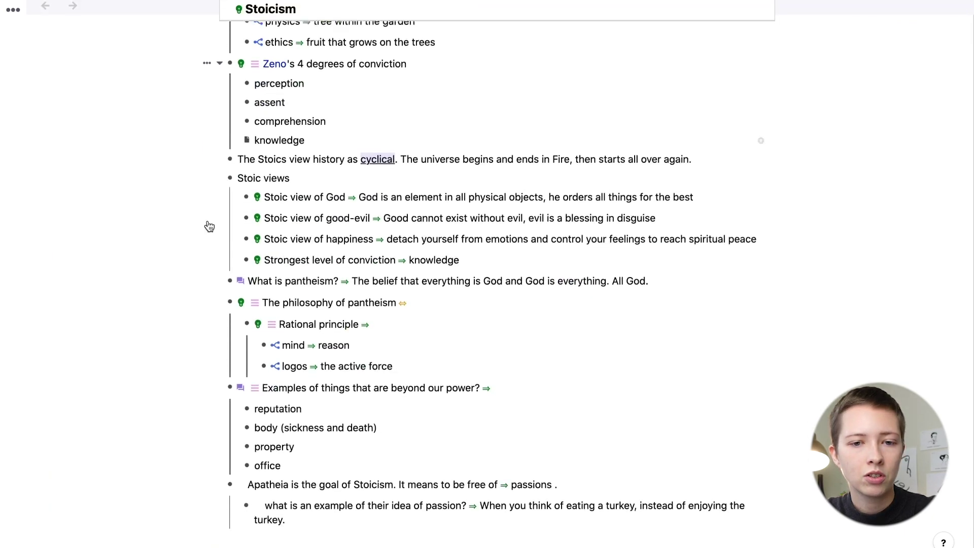
Open the RemNote tutorials from the help page and go to the Universal Descriptors tutorial under Linking Ideas.
{"action": "scroll", "coordinate": [208, 225], "scroll_direction": "up", "scroll_amount": 3}
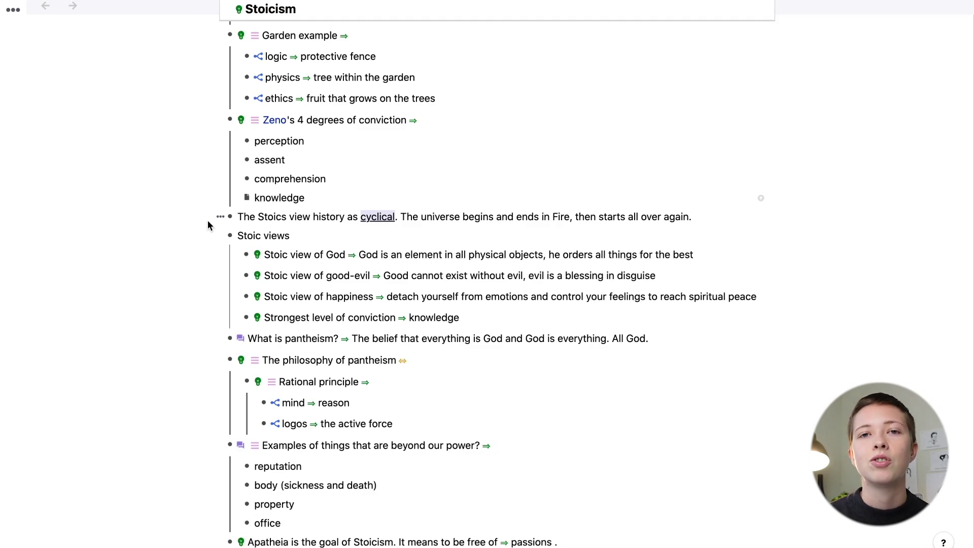
{"action": "mouse_move", "coordinate": [103, 456]}
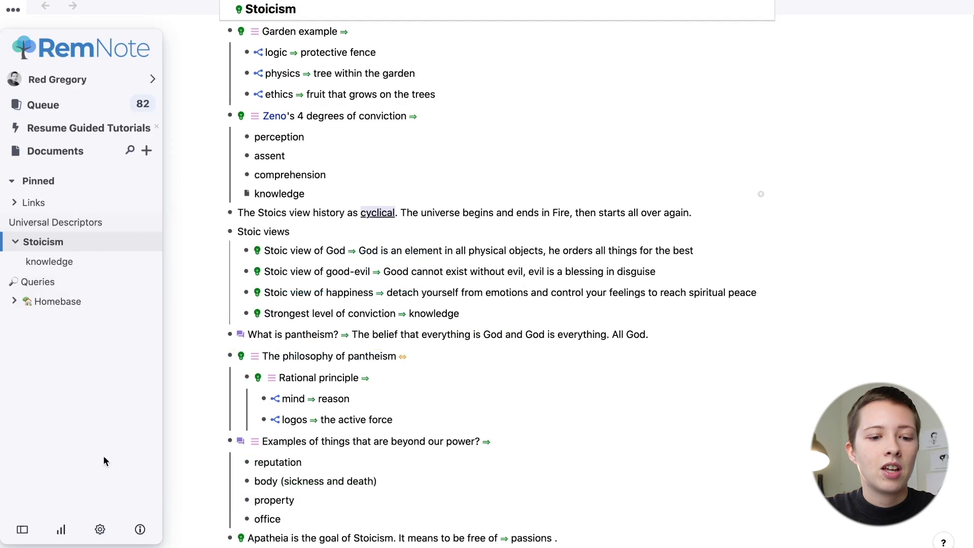
{"action": "left_click", "coordinate": [142, 530]}
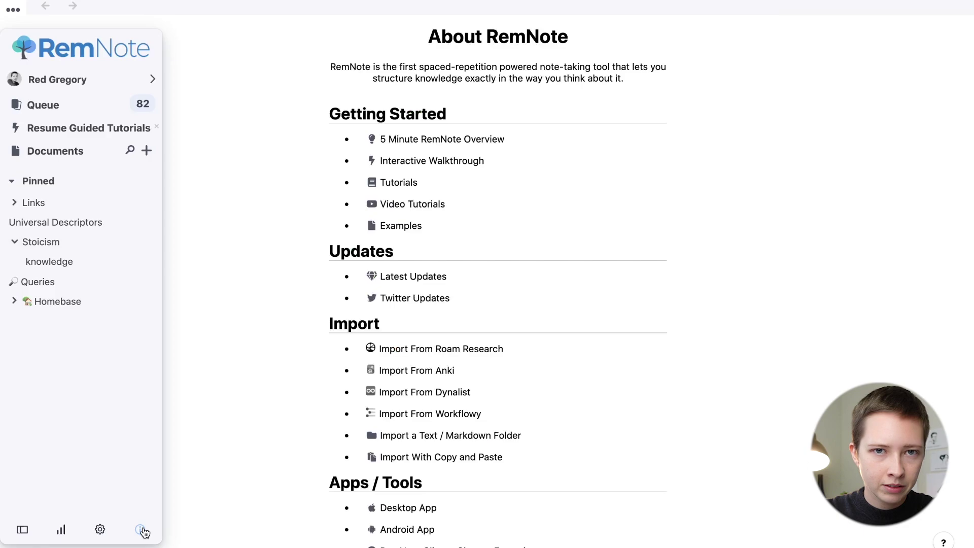
{"action": "left_click", "coordinate": [406, 186]}
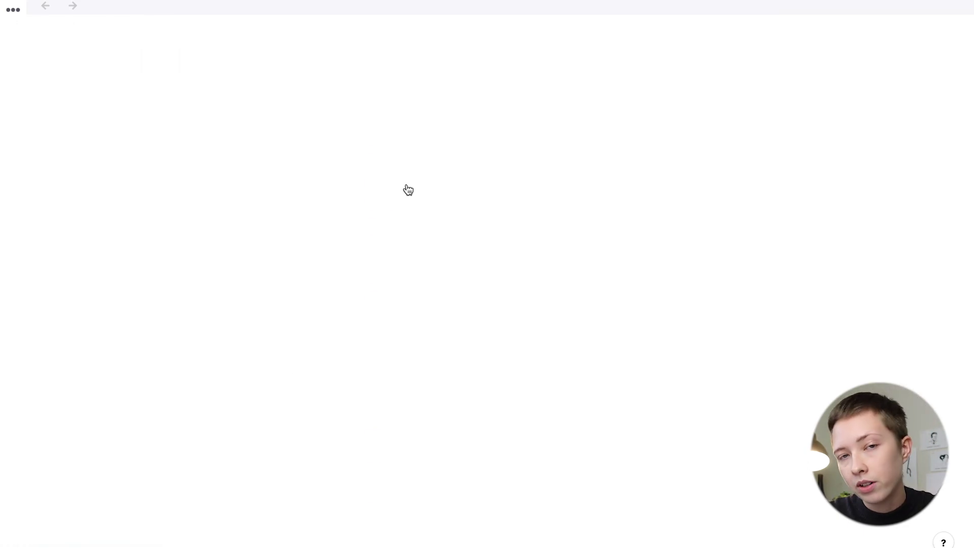
{"action": "mouse_move", "coordinate": [2, 142]}
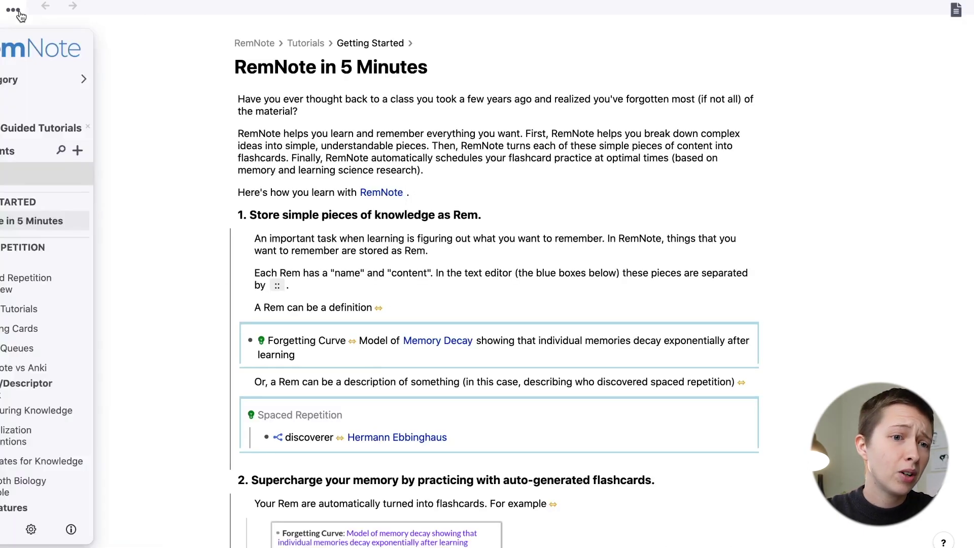
{"action": "scroll", "coordinate": [93, 379], "scroll_direction": "down", "scroll_amount": 3}
{"action": "scroll", "coordinate": [96, 406], "scroll_direction": "down", "scroll_amount": 6}
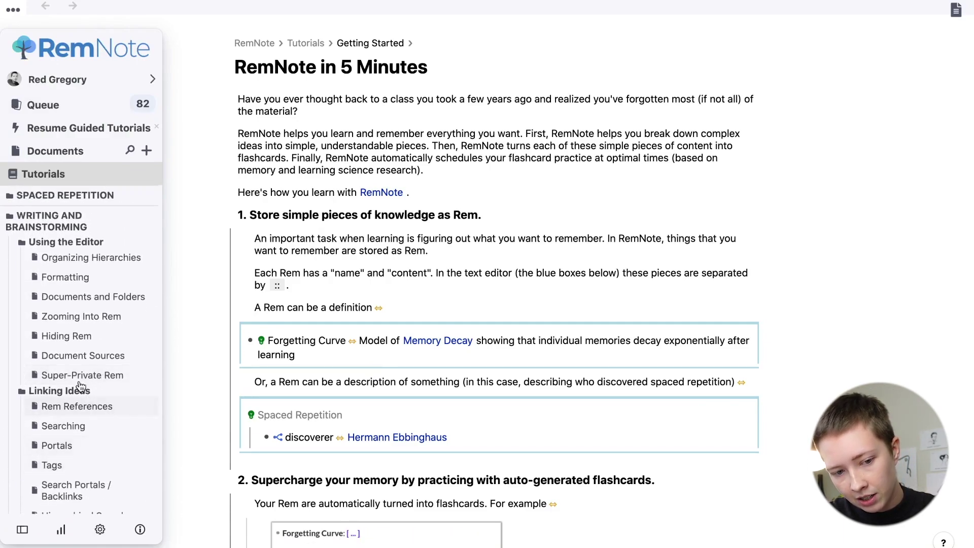
{"action": "scroll", "coordinate": [86, 456], "scroll_direction": "down", "scroll_amount": 2}
{"action": "left_click", "coordinate": [87, 468]}
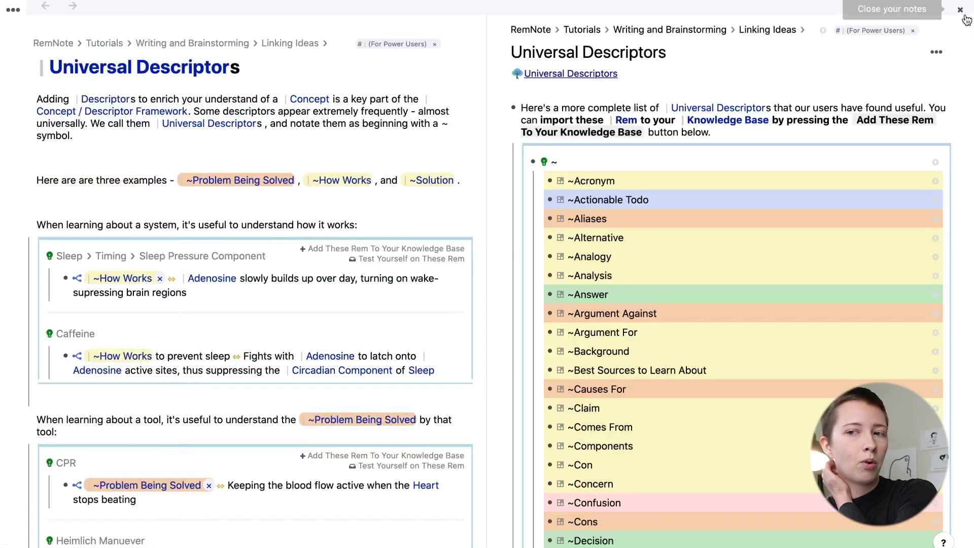
Close the side notes on the Universal Descriptors tutorial and examine its complete list of importable descriptors.
{"action": "left_click", "coordinate": [962, 12]}
{"action": "scroll", "coordinate": [163, 254], "scroll_direction": "down", "scroll_amount": 5}
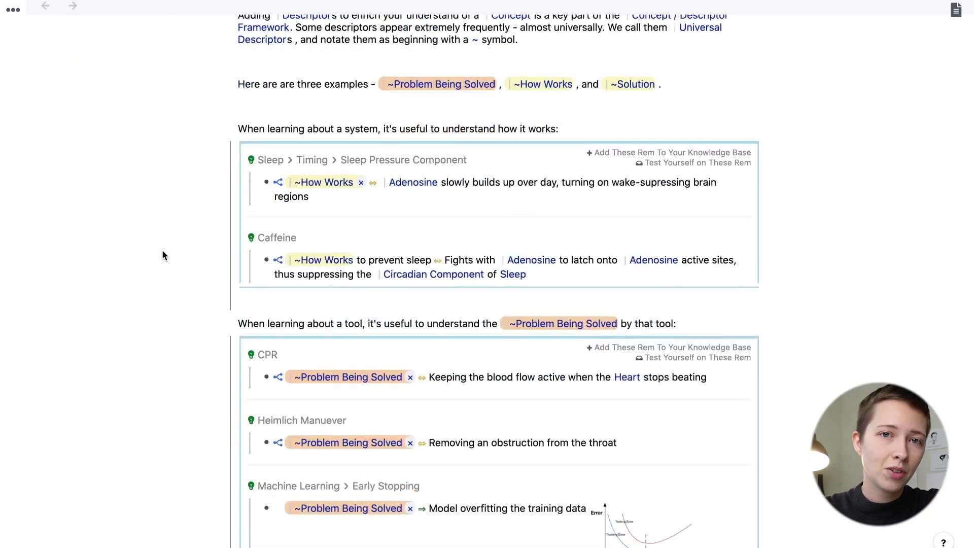
{"action": "scroll", "coordinate": [163, 250], "scroll_direction": "down", "scroll_amount": 15}
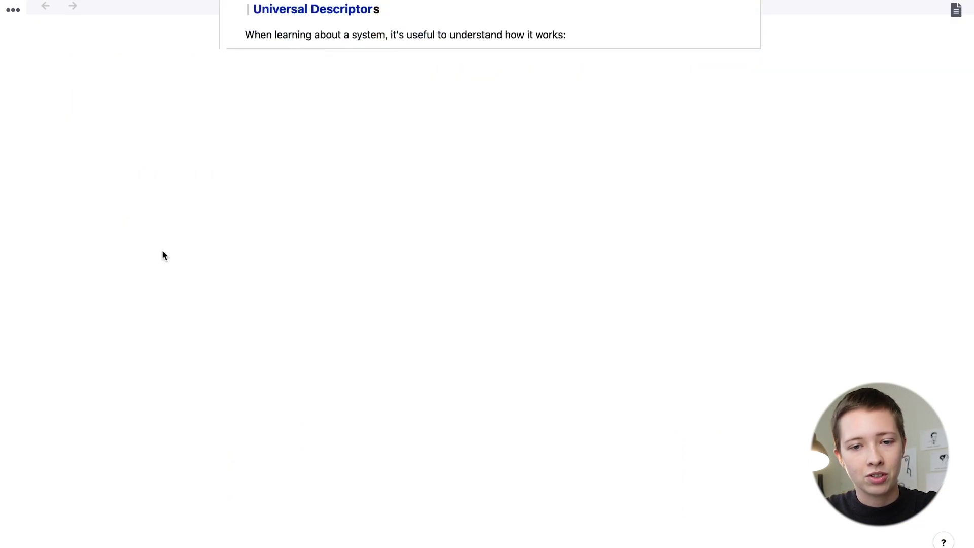
{"action": "scroll", "coordinate": [163, 266], "scroll_direction": "up", "scroll_amount": 1}
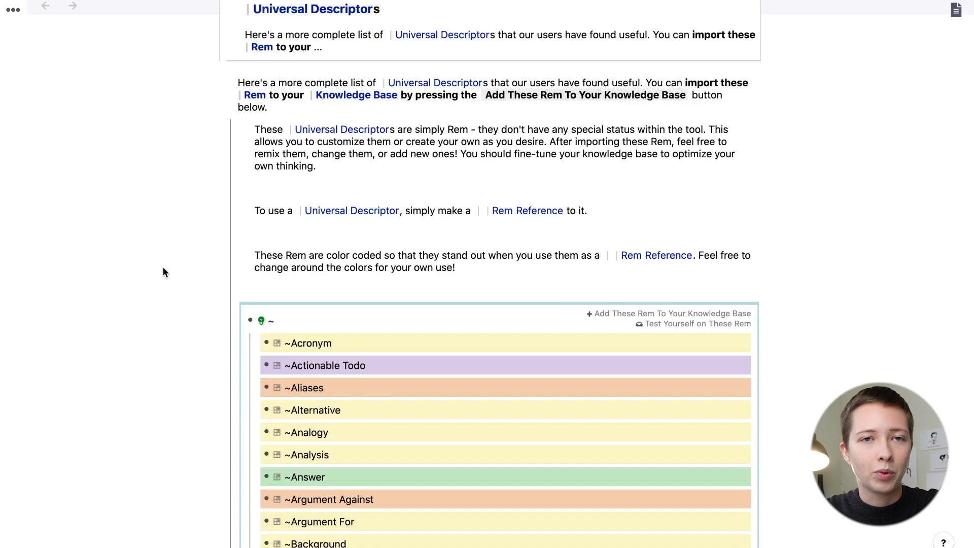
{"action": "scroll", "coordinate": [163, 268], "scroll_direction": "down", "scroll_amount": 4}
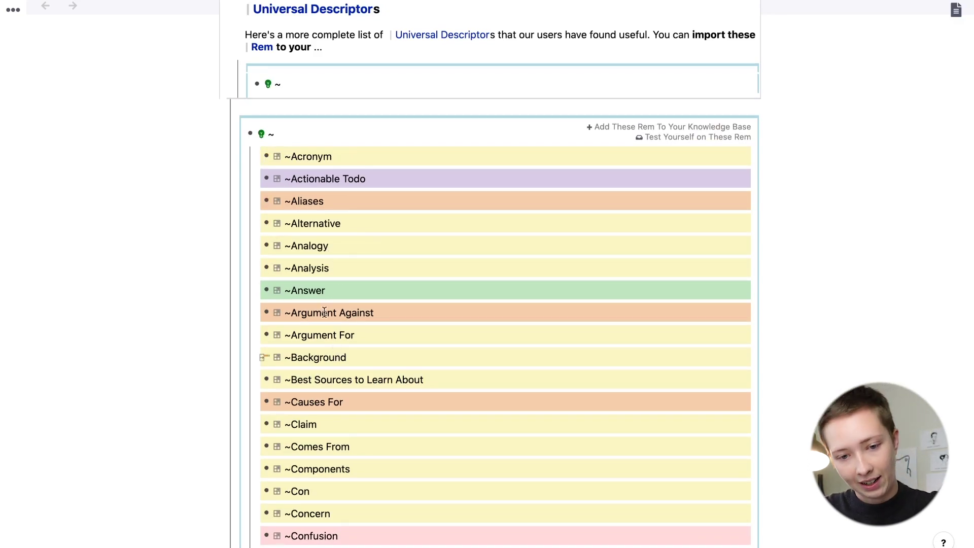
{"action": "scroll", "coordinate": [350, 314], "scroll_direction": "down", "scroll_amount": 15}
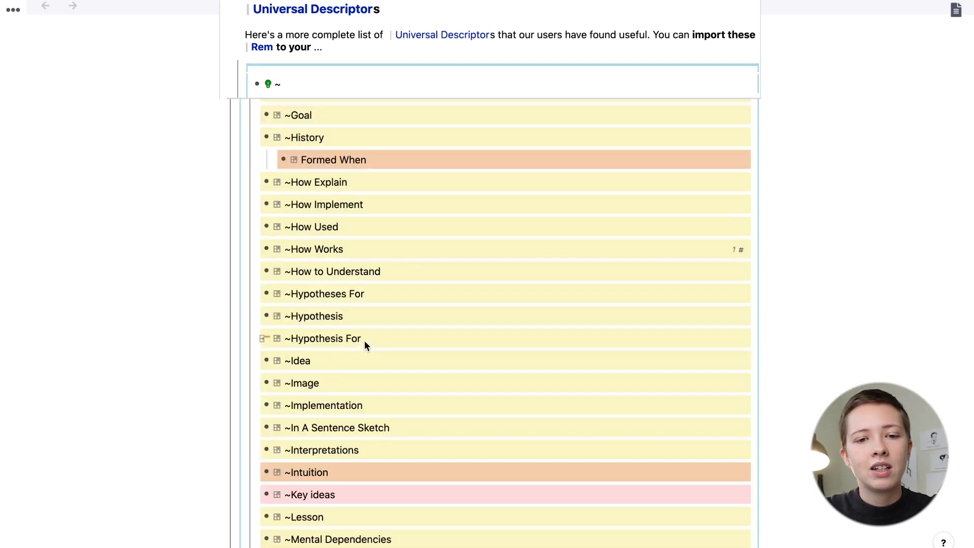
{"action": "scroll", "coordinate": [364, 340], "scroll_direction": "up", "scroll_amount": 15}
{"action": "scroll", "coordinate": [364, 340], "scroll_direction": "up", "scroll_amount": 3}
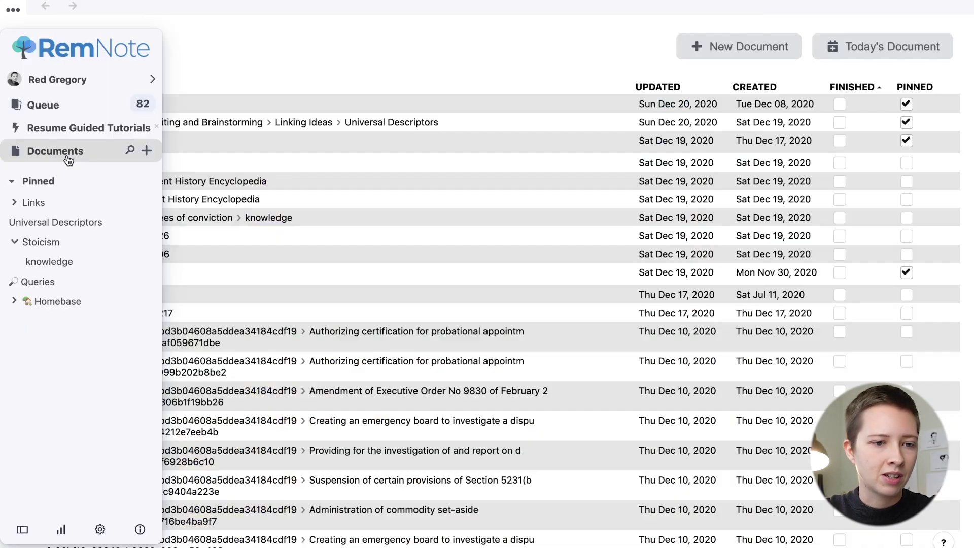
Open the pinned Universal Descriptors document and examine the options for changing its document status.
{"action": "left_click", "coordinate": [69, 227]}
{"action": "left_click", "coordinate": [761, 55]}
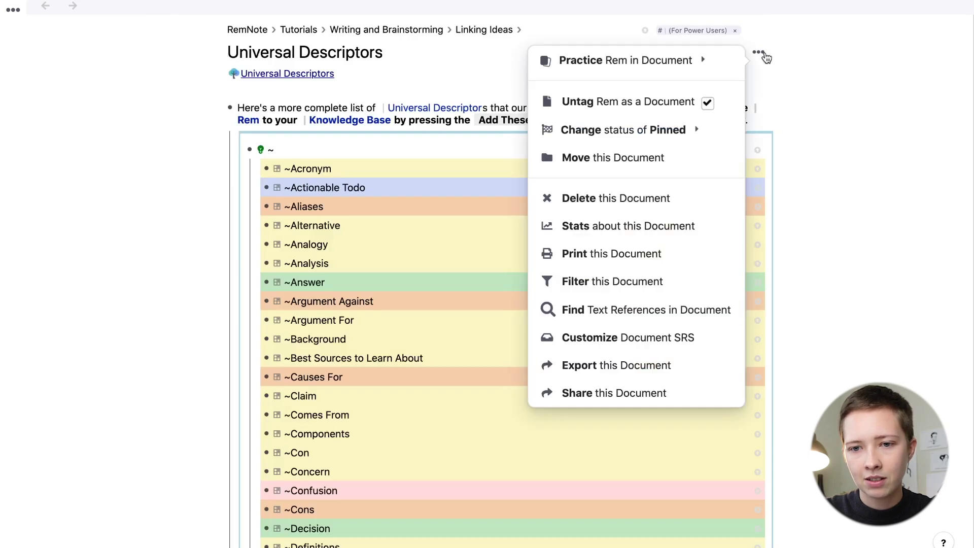
{"action": "mouse_move", "coordinate": [669, 135]}
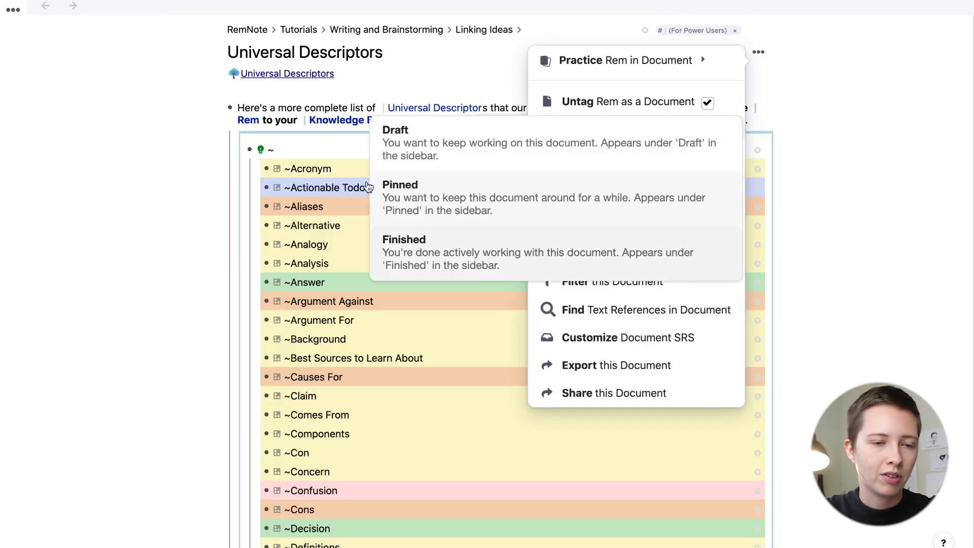
{"action": "left_click", "coordinate": [144, 57]}
Collapse and re-expand the list of pinned documents.
{"action": "mouse_move", "coordinate": [14, 20]}
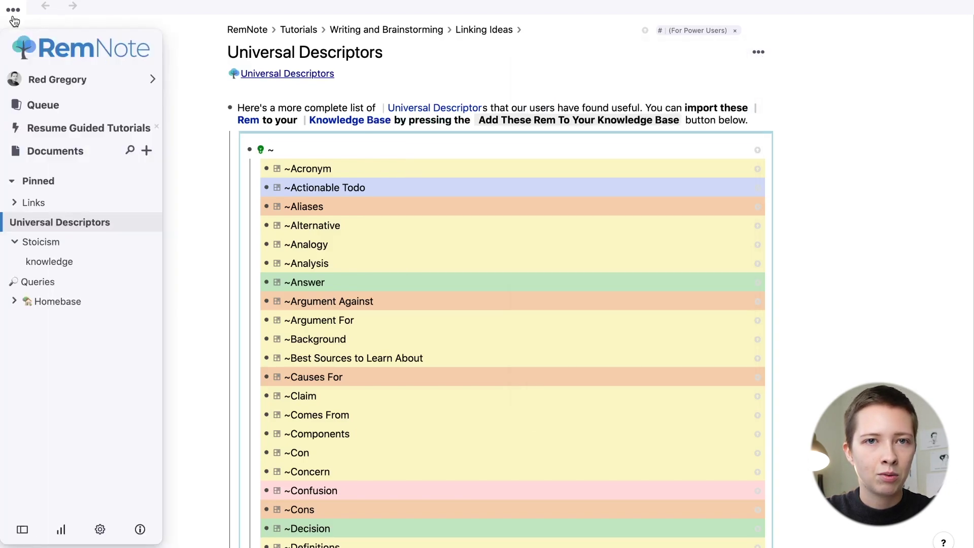
{"action": "mouse_move", "coordinate": [43, 192]}
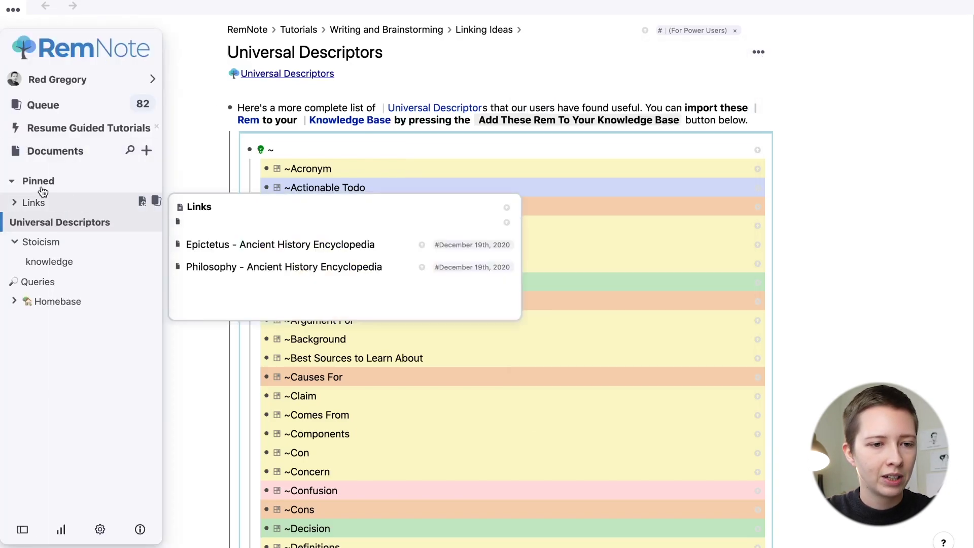
{"action": "left_click", "coordinate": [11, 184]}
{"action": "left_click", "coordinate": [12, 184]}
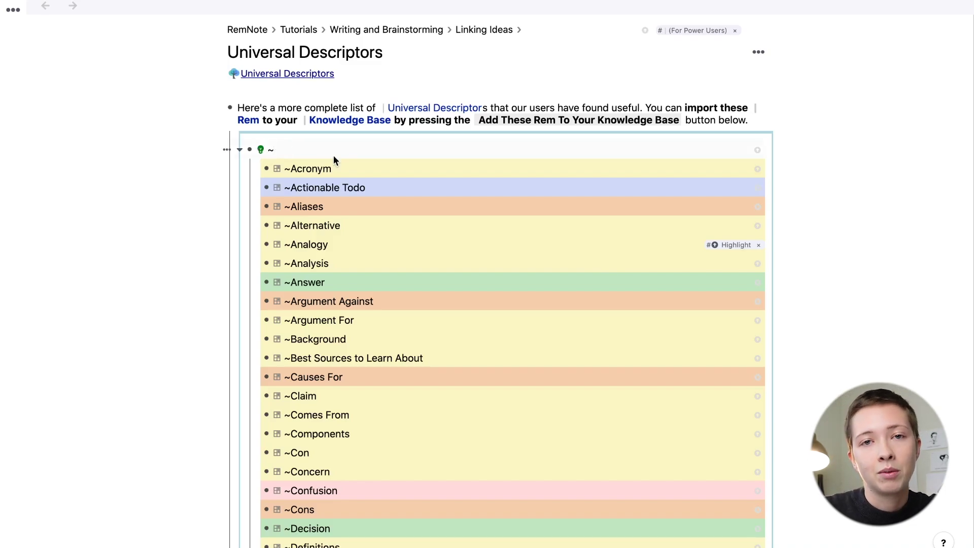
Open the Stoicism document and tag the knowledge Rem under Zeno's 4 degrees of conviction with Key Concept.
{"action": "mouse_move", "coordinate": [20, 19]}
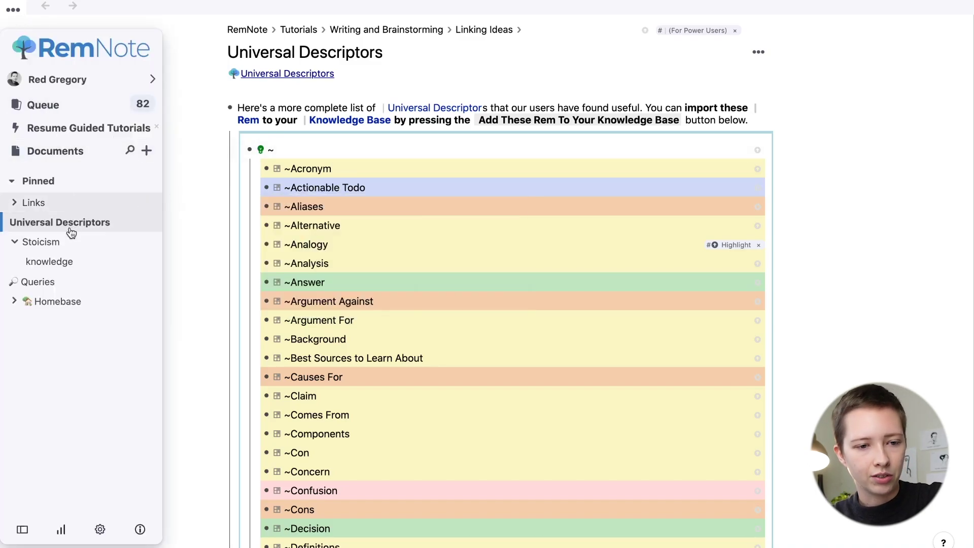
{"action": "left_click", "coordinate": [70, 244]}
{"action": "scroll", "coordinate": [225, 226], "scroll_direction": "down", "scroll_amount": 3}
{"action": "scroll", "coordinate": [223, 220], "scroll_direction": "down", "scroll_amount": 2}
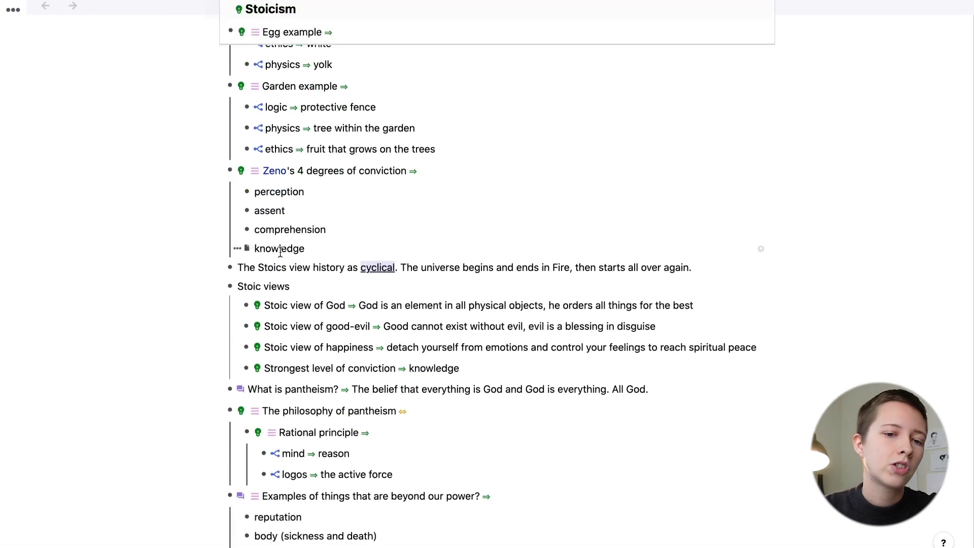
{"action": "left_click", "coordinate": [335, 254]}
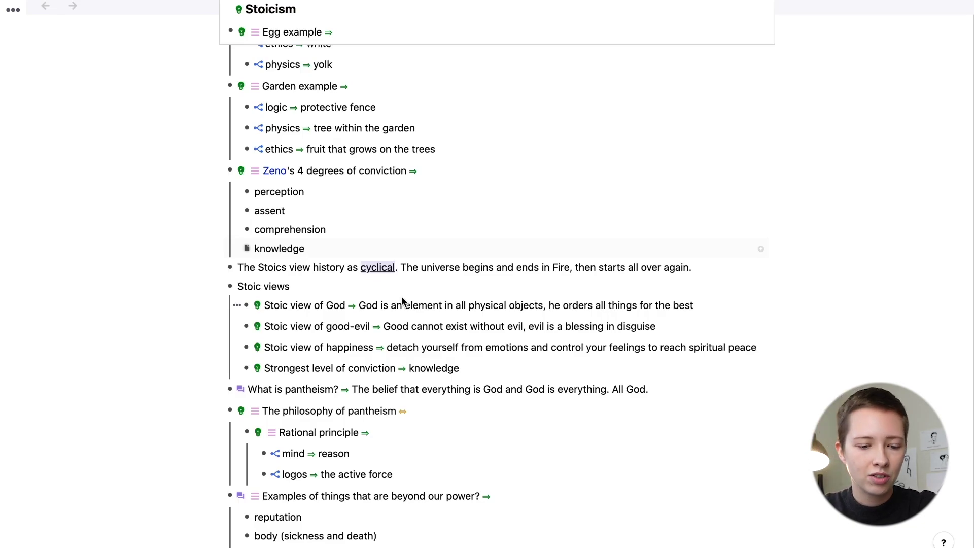
{"action": "type", "text": "#"}
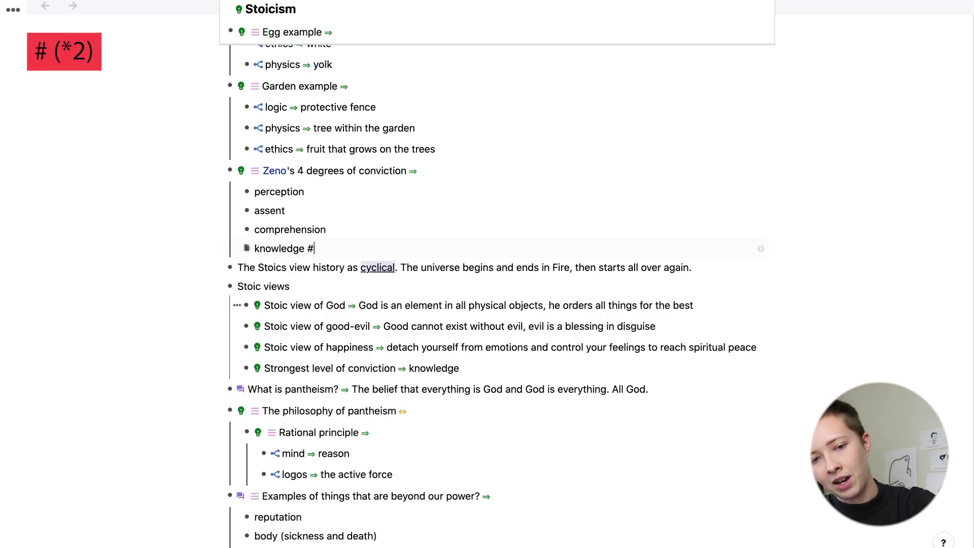
{"action": "type", "text": "#Key Co"}
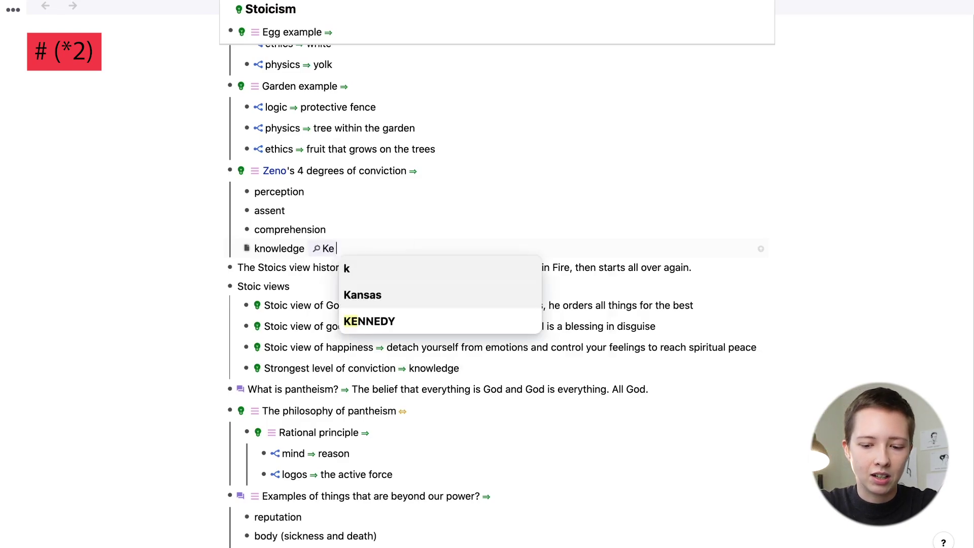
{"action": "type", "text": "nc"}
{"action": "key", "text": "Return"}
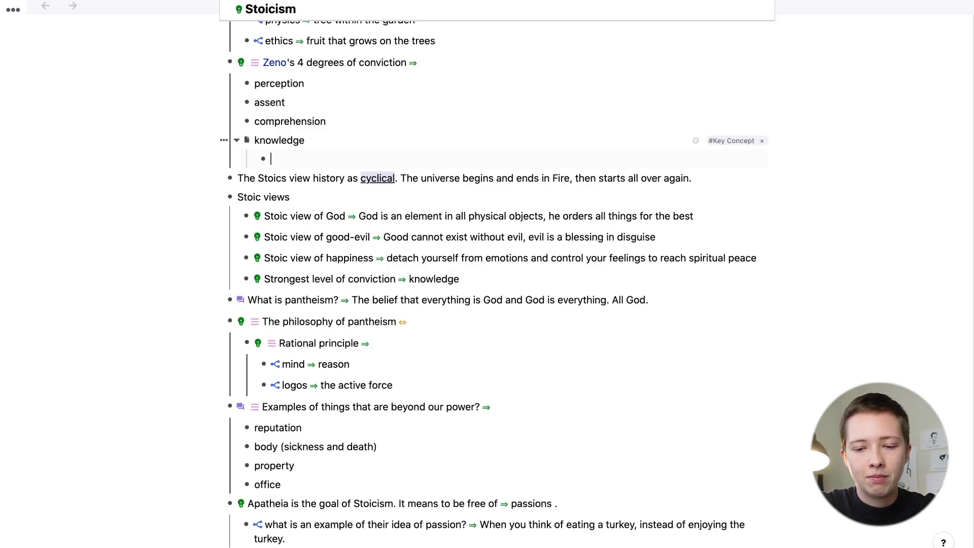
Insert a reference to ~Similar To / Reminds Me Of in the child Rem beneath knowledge.
{"action": "type", "text": "["}
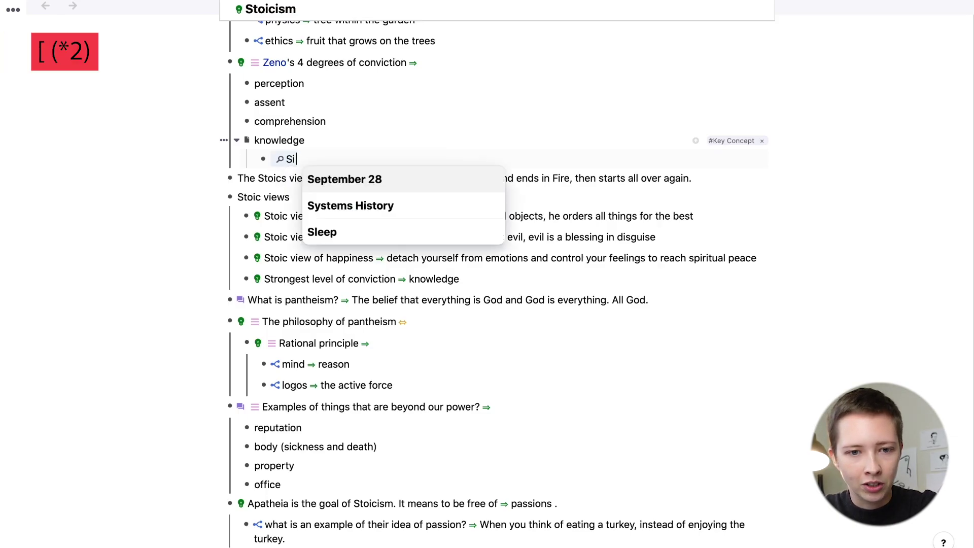
{"action": "type", "text": "imilar"}
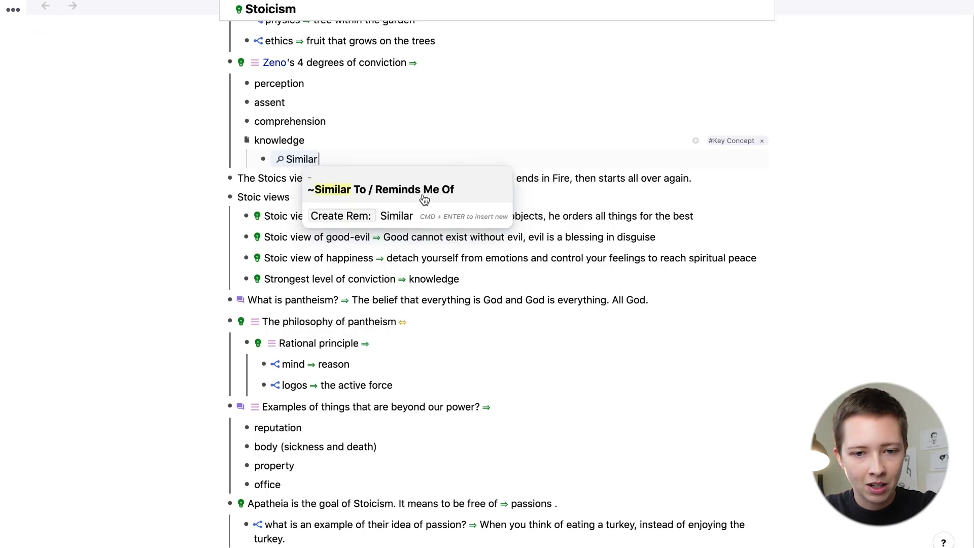
{"action": "left_click", "coordinate": [423, 199]}
Open the descriptor's source document in a second pane, filter it by "simi" and inspect the references to ~Similar To / Reminds Me Of.
{"action": "left_click", "coordinate": [383, 160], "text": "shift"}
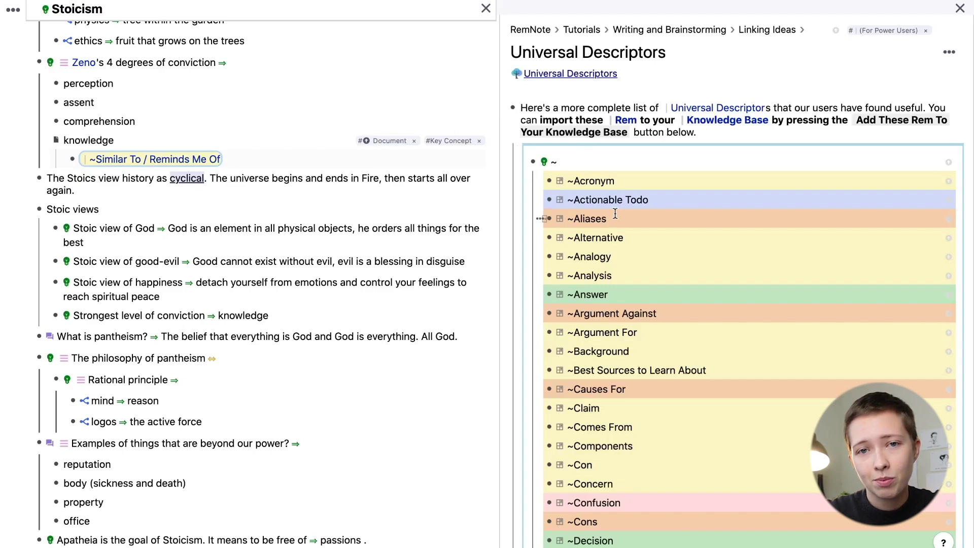
{"action": "key", "text": "ctrl+f"}
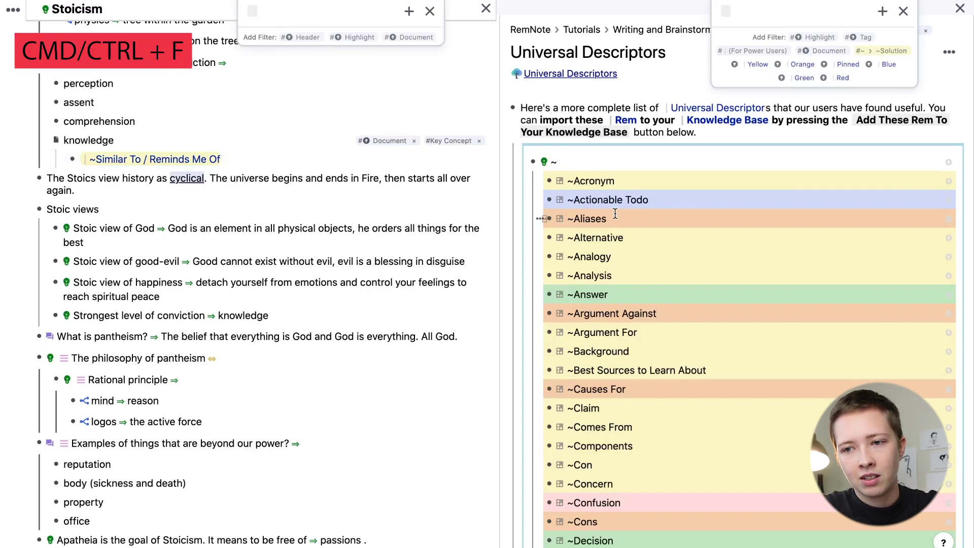
{"action": "type", "text": "simi"}
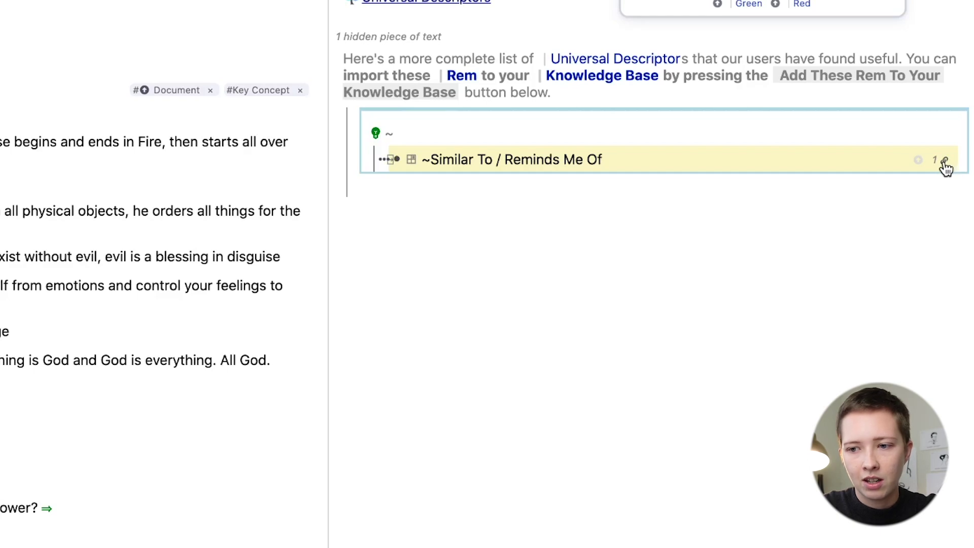
{"action": "left_click", "coordinate": [946, 161]}
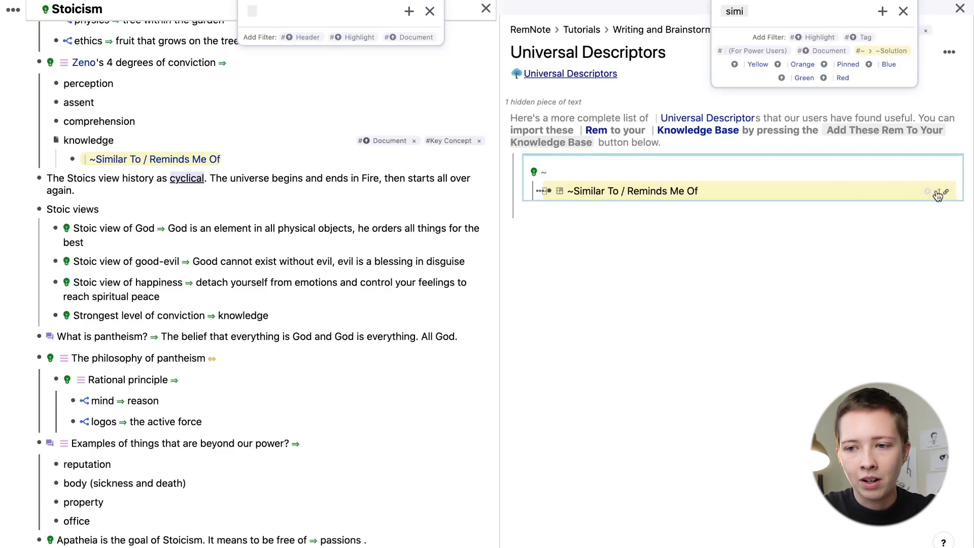
{"action": "mouse_move", "coordinate": [947, 195]}
{"action": "left_click", "coordinate": [686, 232]}
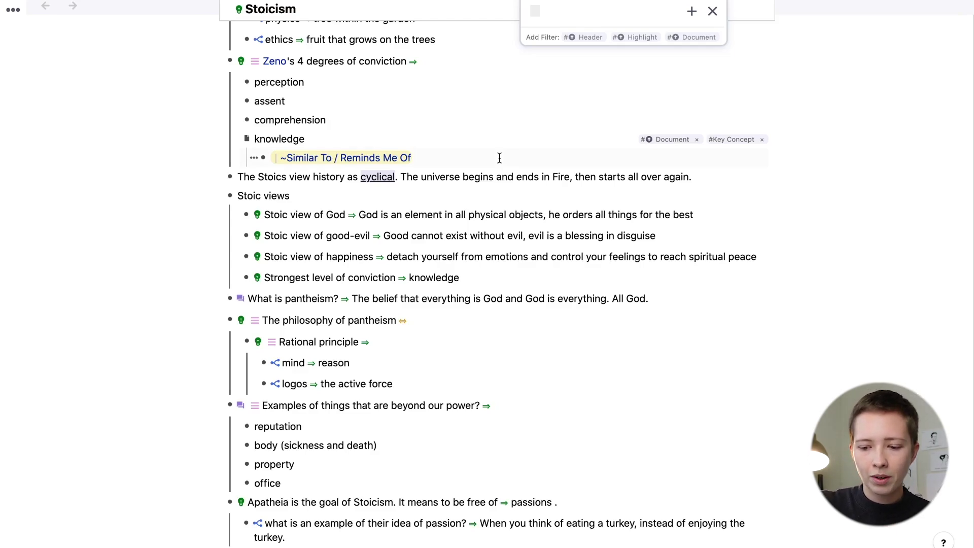
Add a reference to "Being ignorant of one's own ability and/or knowledge results in:::" after ~Similar To / Reminds Me Of beneath knowledge.
{"action": "type", "text": "["}
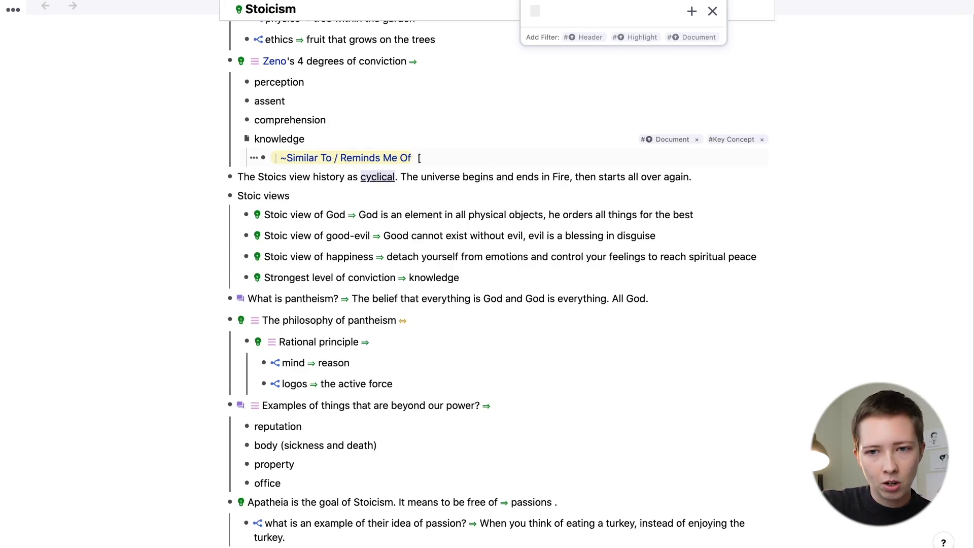
{"action": "type", "text": "["}
{"action": "left_click", "coordinate": [712, 11]}
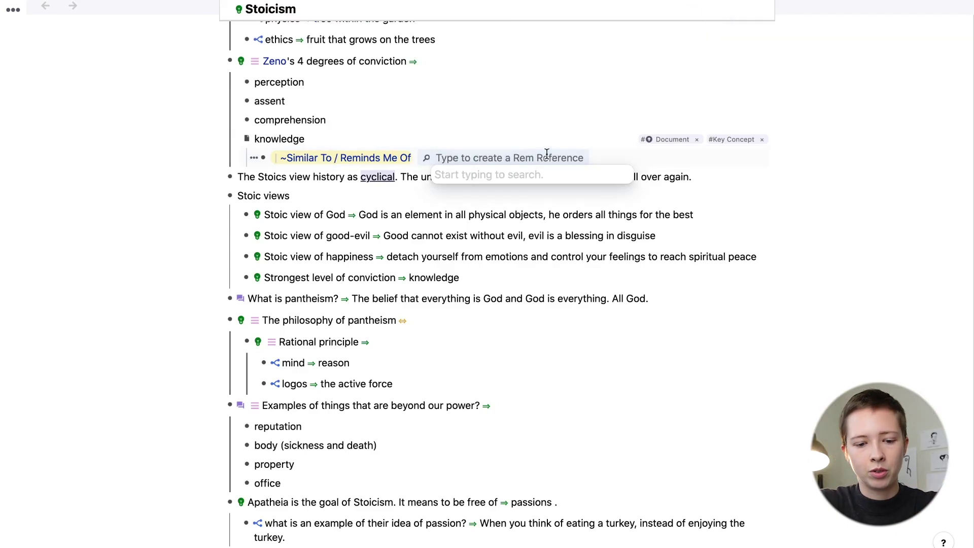
{"action": "type", "text": "knowledge"}
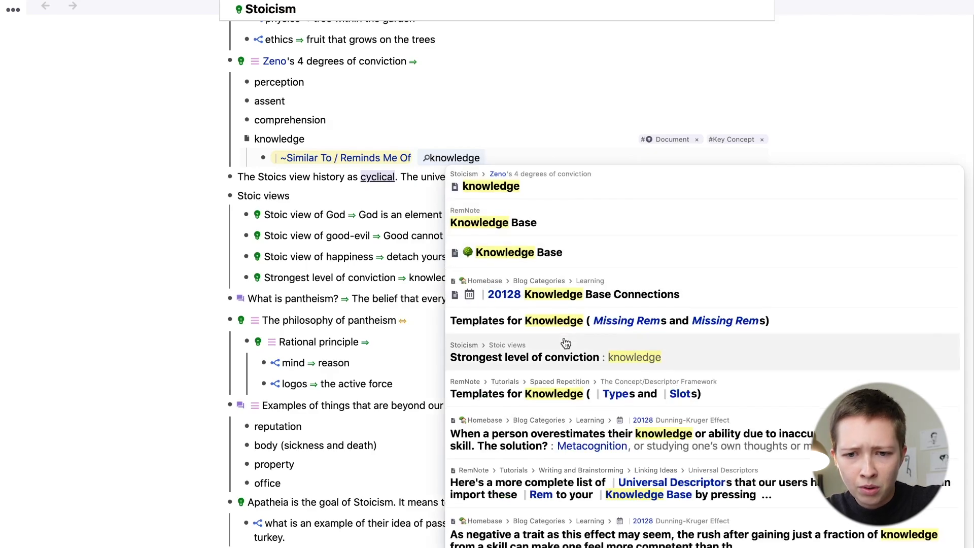
{"action": "scroll", "coordinate": [565, 343], "scroll_direction": "down", "scroll_amount": 5}
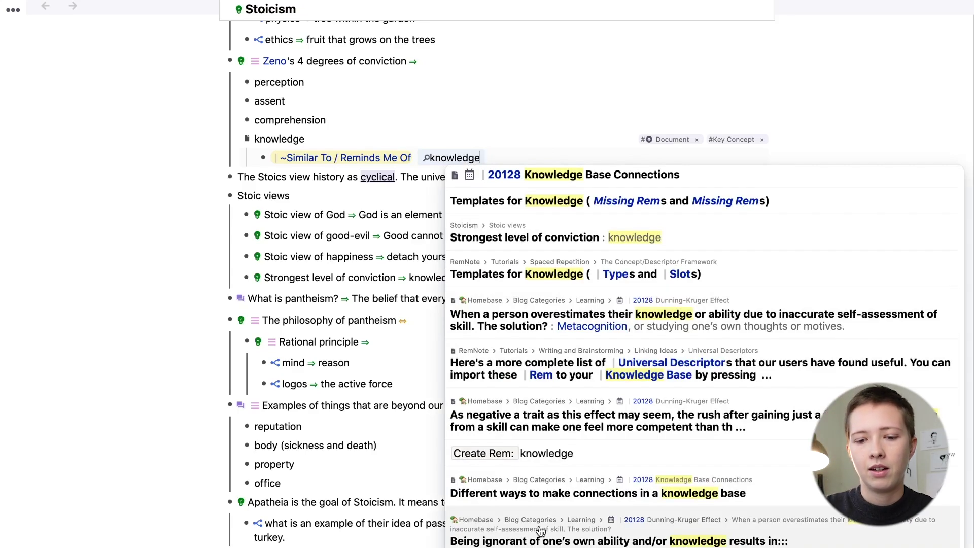
{"action": "left_click", "coordinate": [541, 531]}
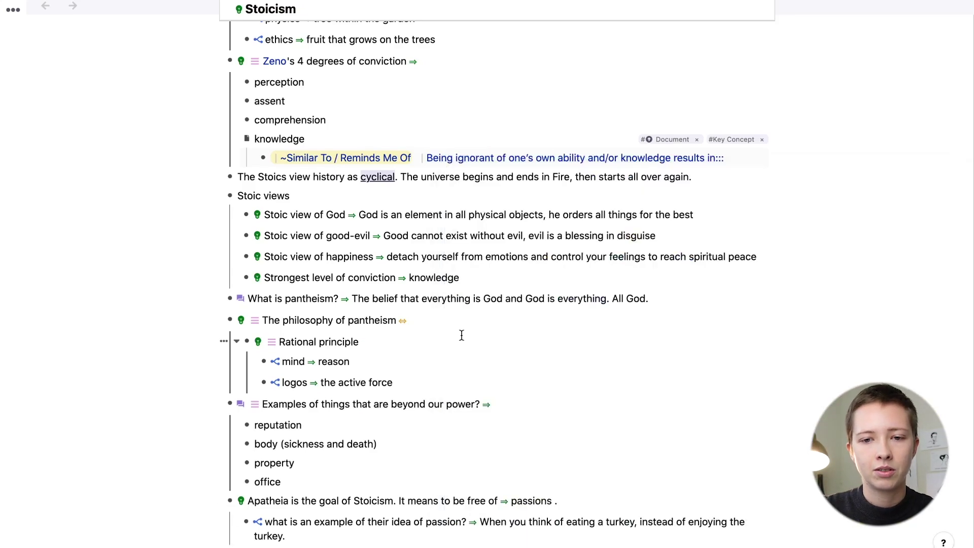
{"action": "scroll", "coordinate": [461, 336], "scroll_direction": "up", "scroll_amount": 2}
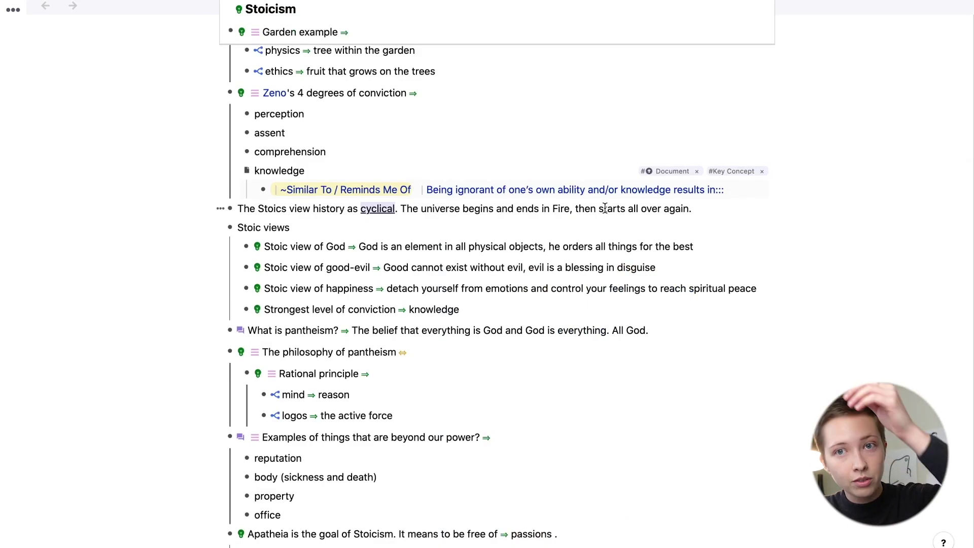
Preview the reference about being ignorant of one's own ability, insert that Rem as a portal beneath it and expand its children.
{"action": "mouse_move", "coordinate": [597, 195]}
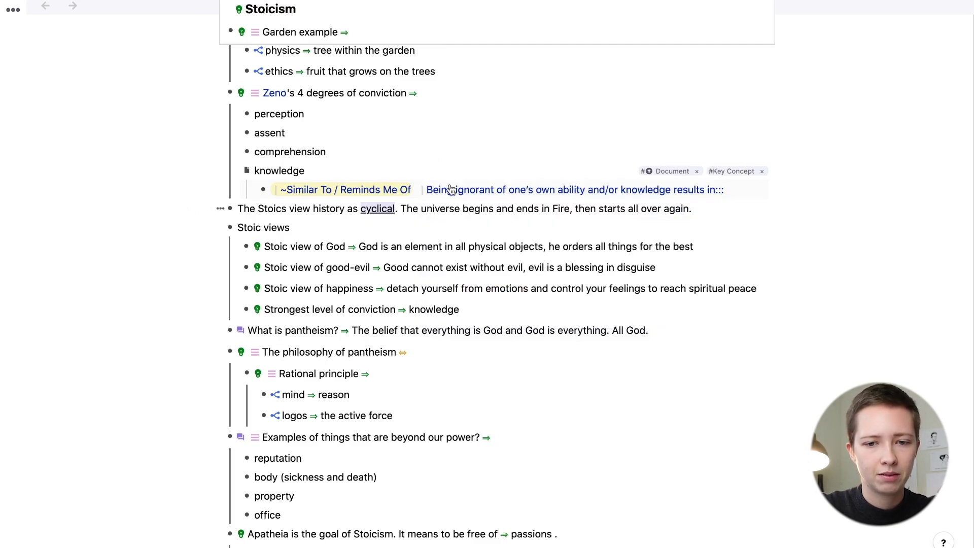
{"action": "mouse_move", "coordinate": [503, 189]}
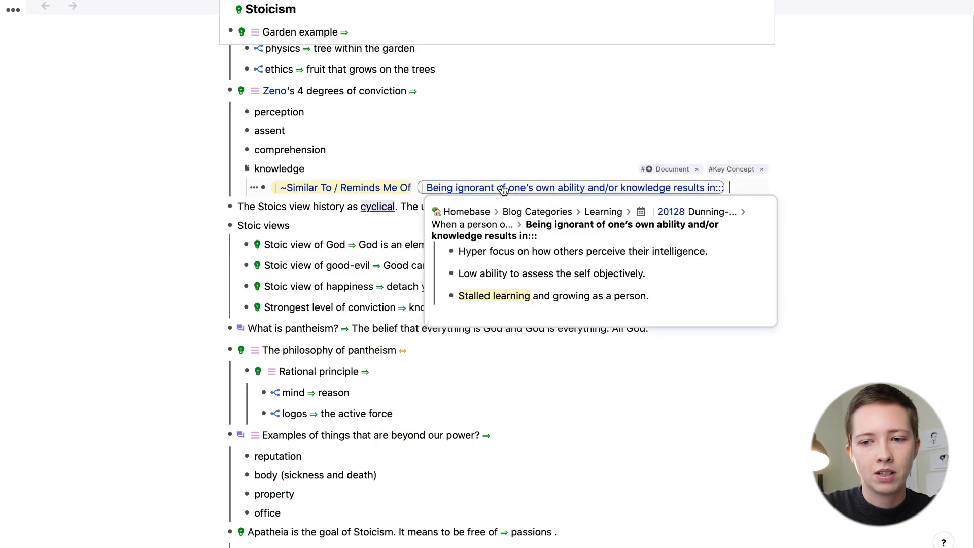
{"action": "right_click", "coordinate": [503, 189]}
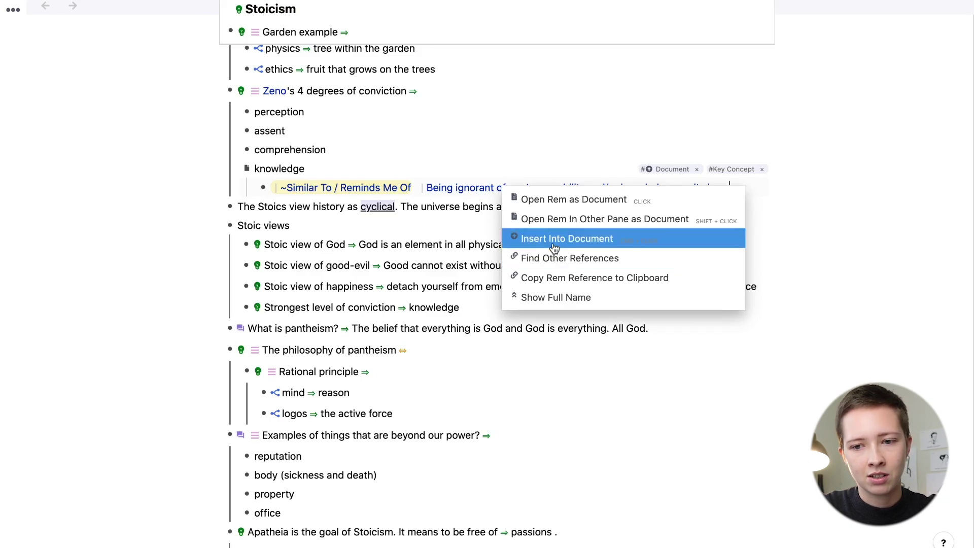
{"action": "left_click", "coordinate": [165, 236]}
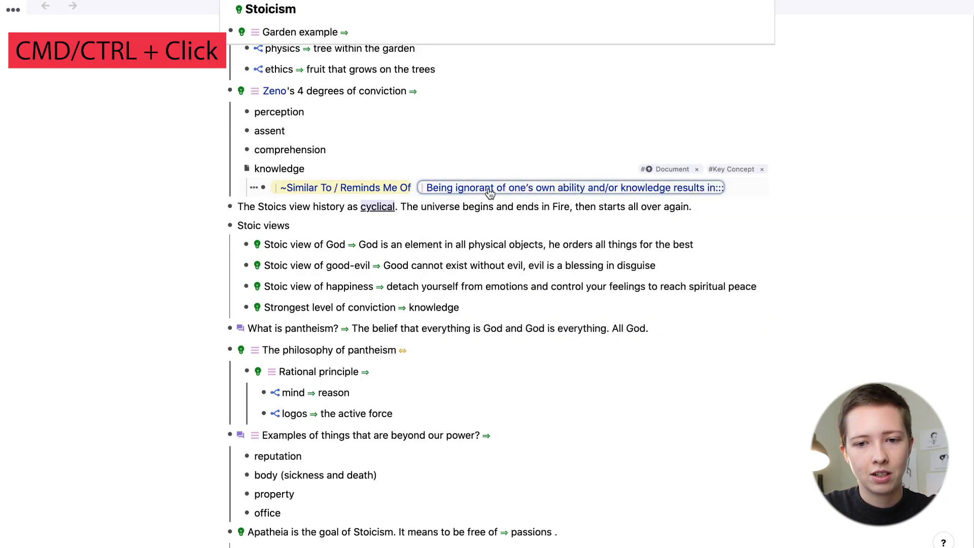
{"action": "left_click", "coordinate": [488, 193], "text": "super"}
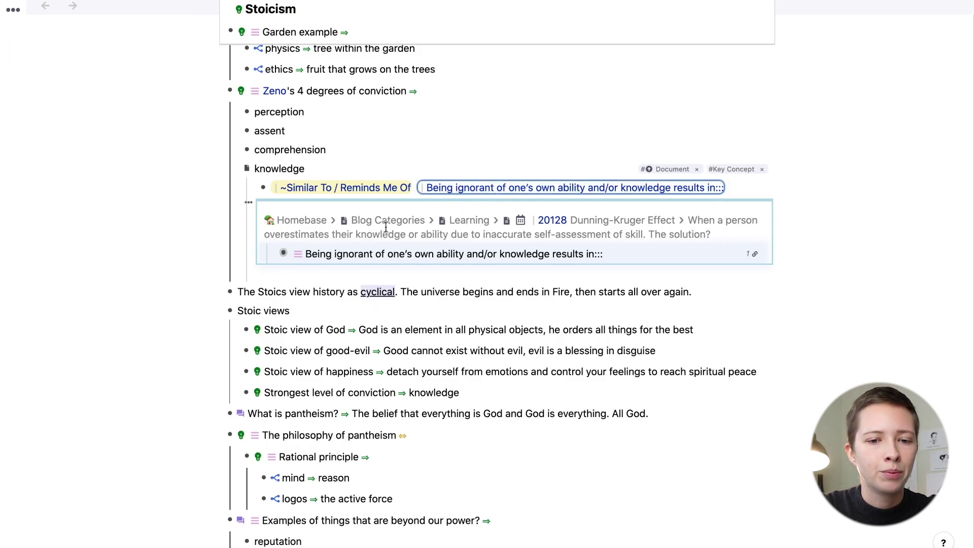
{"action": "left_click", "coordinate": [273, 253]}
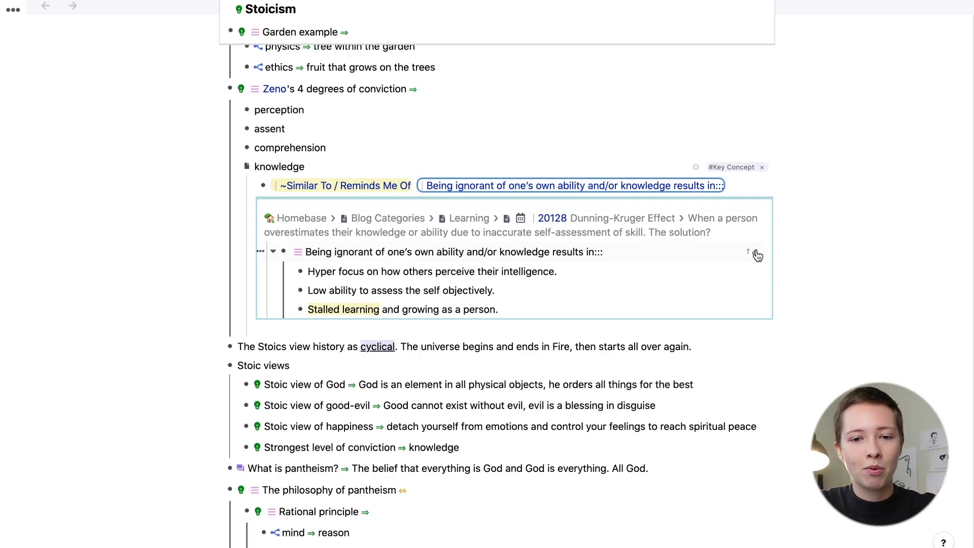
Append "Start making edits" to the Hyper focus Rem inside the portal and delete that text again.
{"action": "left_click", "coordinate": [572, 270]}
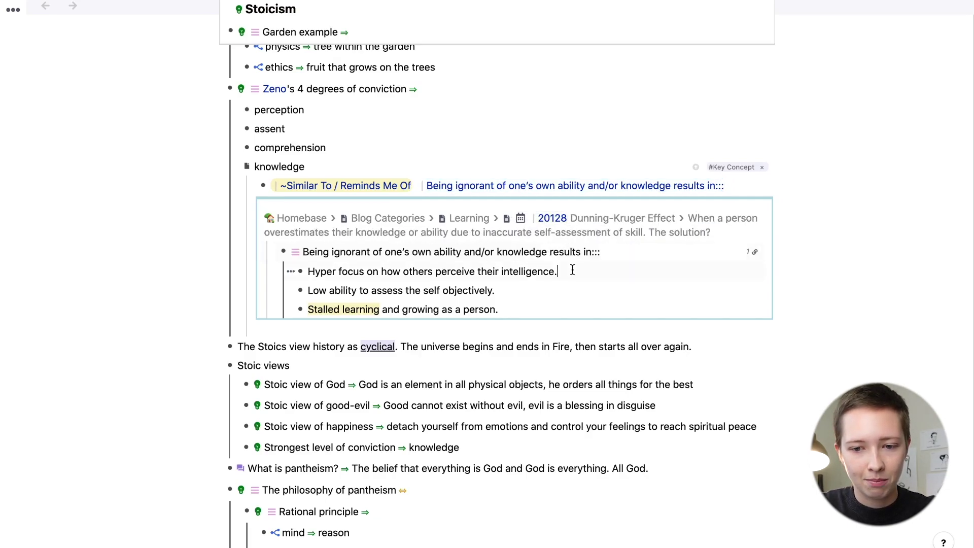
{"action": "type", "text": "Start making edits"}
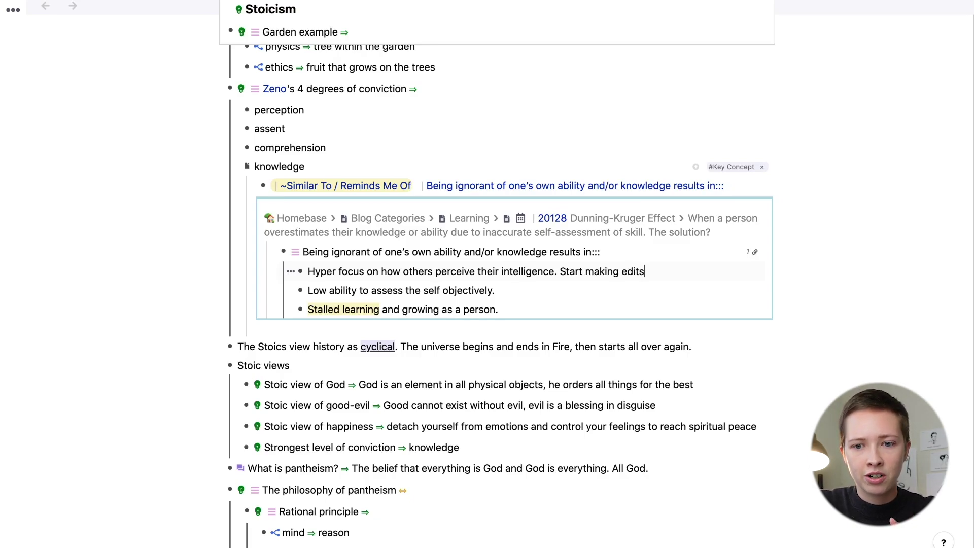
{"action": "key", "text": "BackSpace"}
{"action": "key", "text": "BackSpace"}
{"action": "key", "text": "BackSpace"}
{"action": "key", "text": "BackSpace"}
{"action": "key", "text": "BackSpace"}
{"action": "key", "text": "BackSpace"}
{"action": "key", "text": "BackSpace"}
{"action": "key", "text": "BackSpace"}
{"action": "key", "text": "BackSpace"}
{"action": "key", "text": "BackSpace"}
{"action": "key", "text": "BackSpace"}
{"action": "key", "text": "BackSpace"}
{"action": "key", "text": "BackSpace"}
{"action": "key", "text": "BackSpace"}
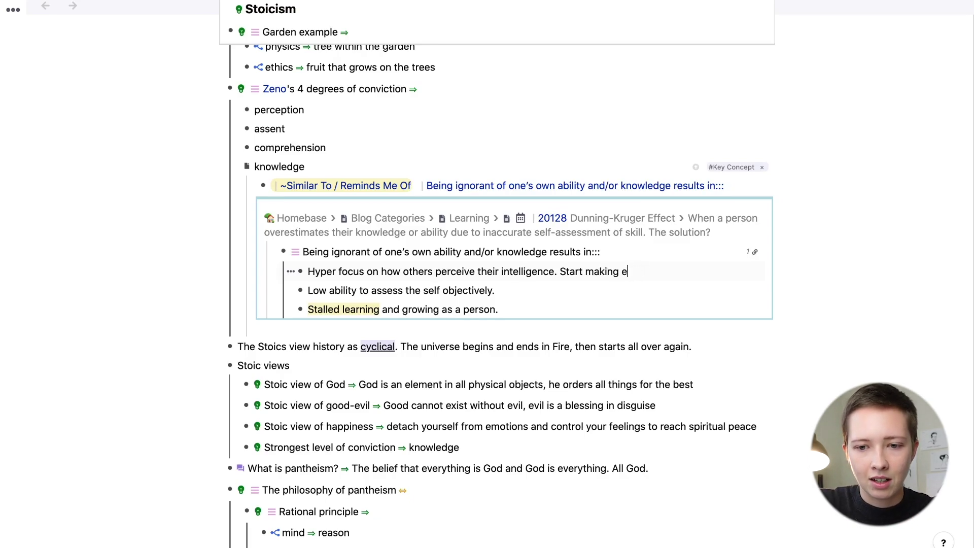
{"action": "key", "text": "BackSpace"}
{"action": "key", "text": "BackSpace"}
{"action": "key", "text": "BackSpace"}
{"action": "key", "text": "BackSpace"}
{"action": "key", "text": "BackSpace"}
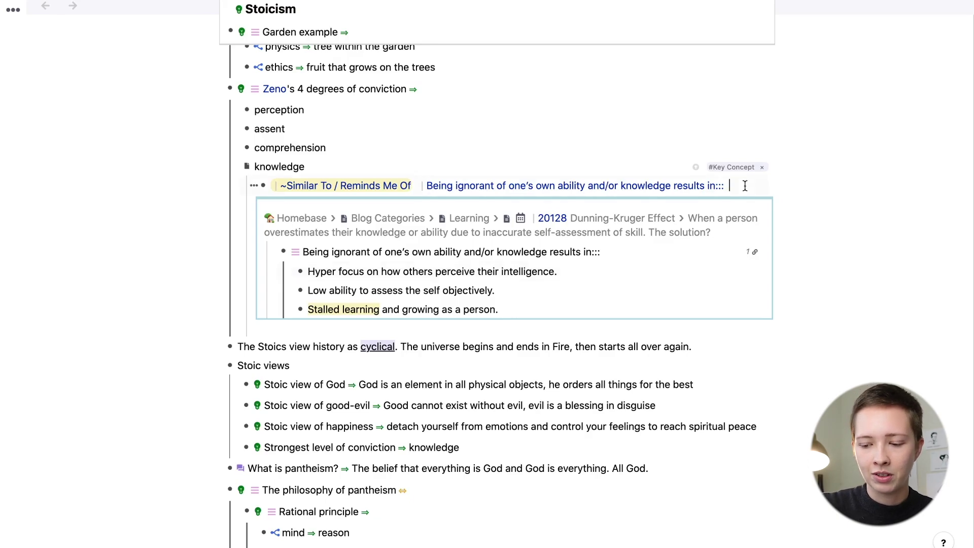
Remove the inline reference after ~Similar To / Reminds Me Of and extend the portal up to its parent Rem about overestimating knowledge.
{"action": "key", "text": "BackSpace"}
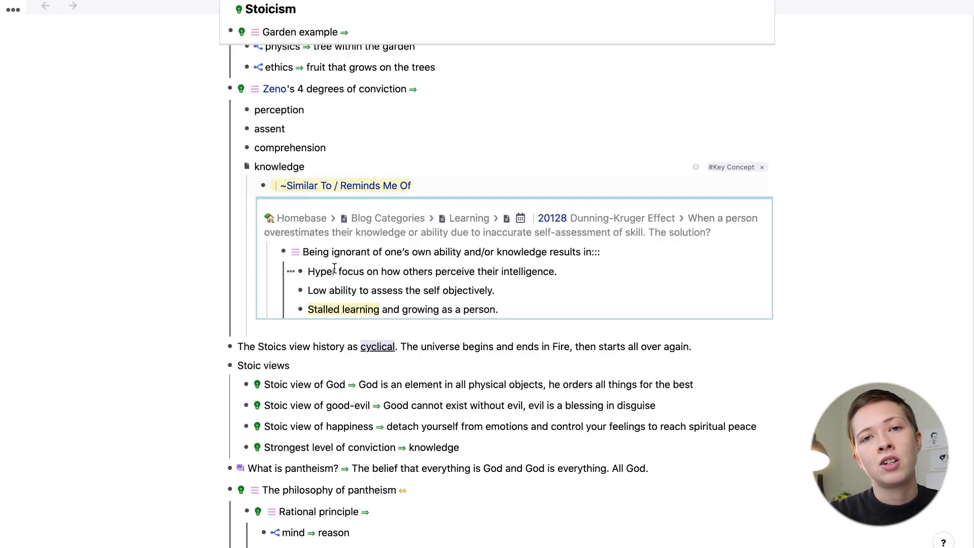
{"action": "left_click", "coordinate": [568, 235]}
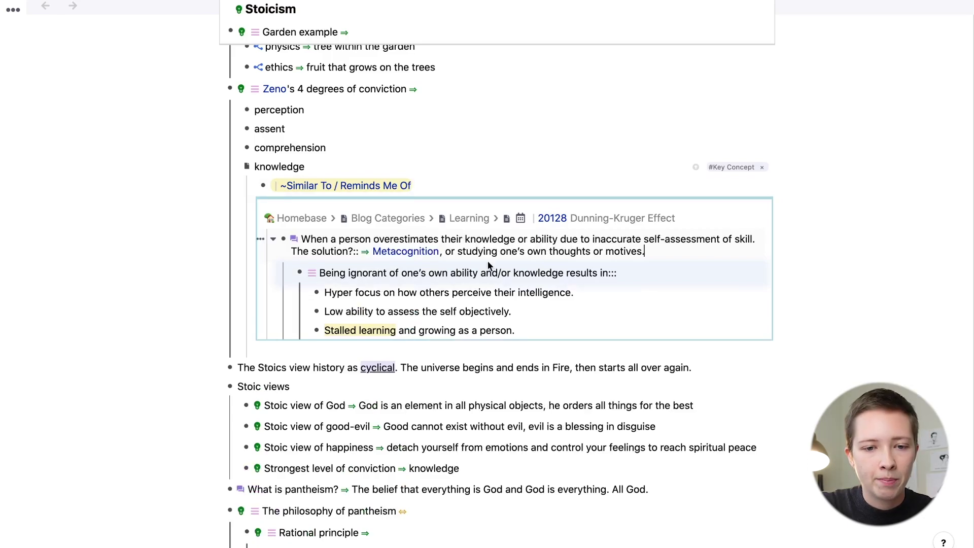
{"action": "right_click", "coordinate": [283, 240]}
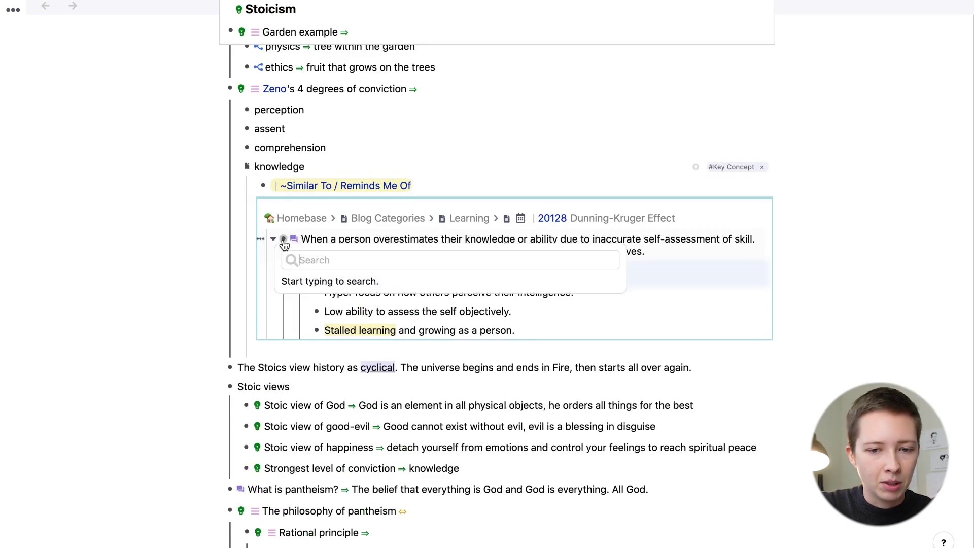
{"action": "left_click", "coordinate": [270, 243]}
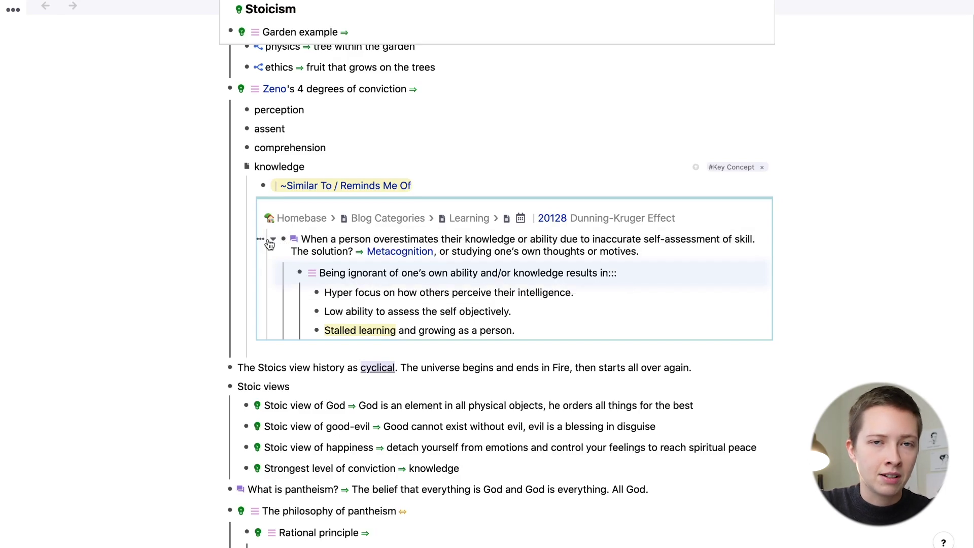
{"action": "left_click", "coordinate": [473, 233]}
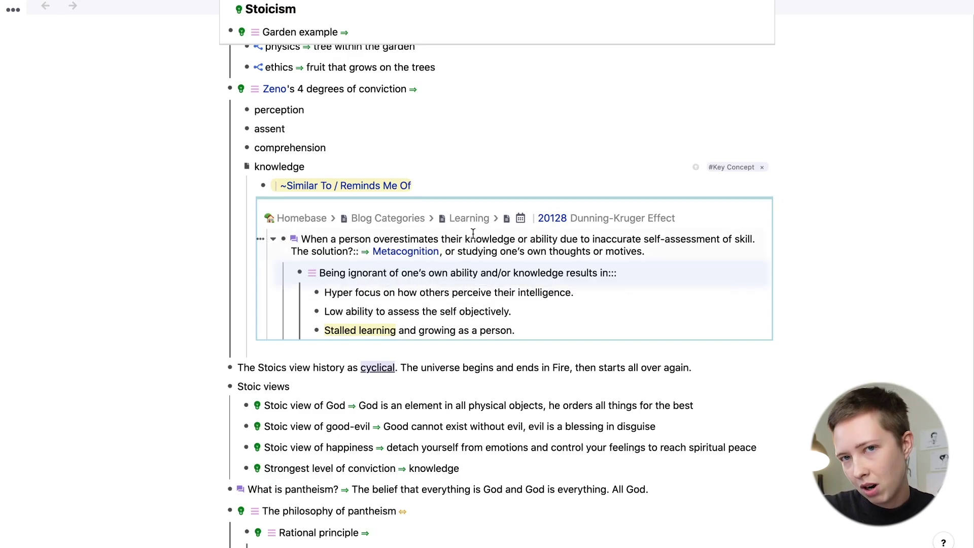
Extend the portal up to the 20128 Dunning-Kruger Effect document and expand its contents, including Media.
{"action": "left_click", "coordinate": [572, 217]}
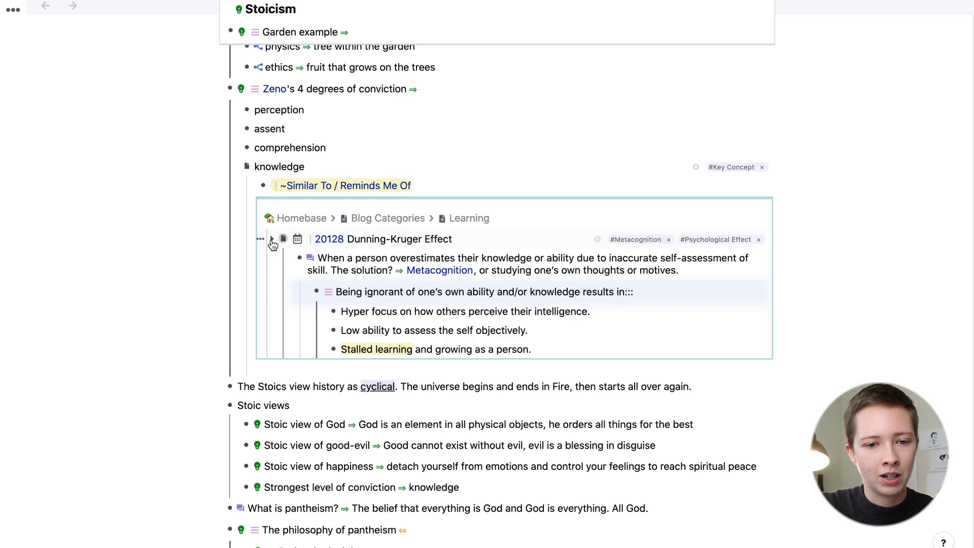
{"action": "left_click", "coordinate": [289, 258]}
{"action": "left_click", "coordinate": [289, 342]}
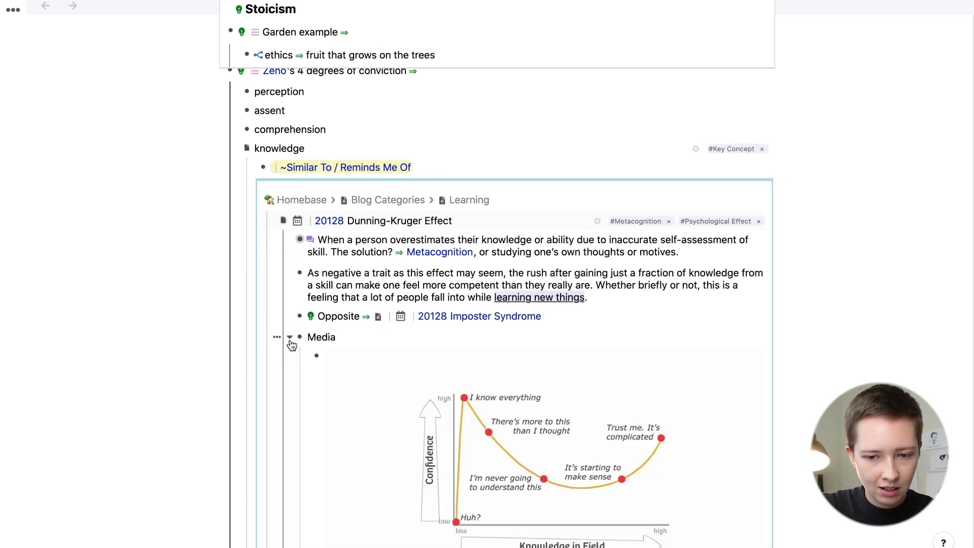
{"action": "scroll", "coordinate": [291, 345], "scroll_direction": "down", "scroll_amount": 2}
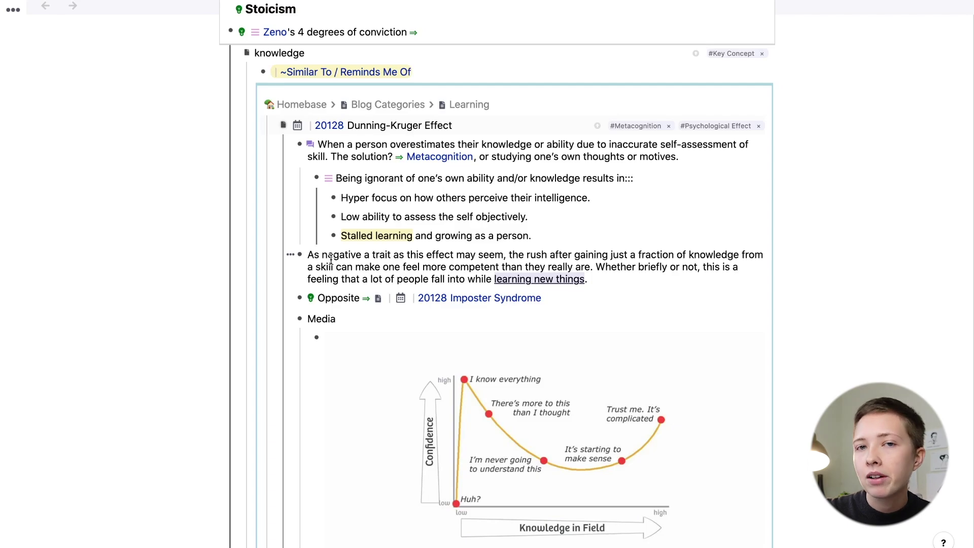
Nest the Dunning-Kruger Effect portal beneath ~Similar To / Reminds Me Of and collapse that Rem.
{"action": "scroll", "coordinate": [331, 259], "scroll_direction": "up", "scroll_amount": 3}
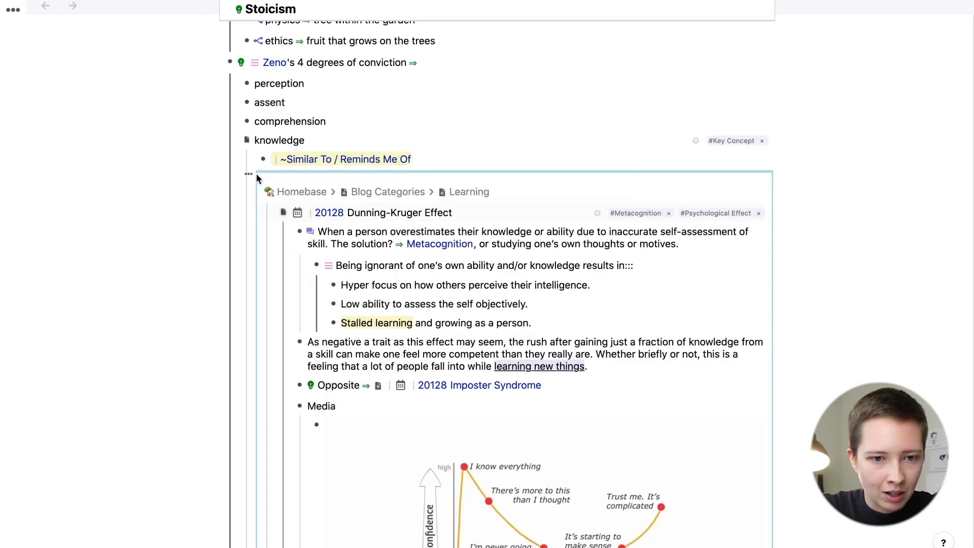
{"action": "left_click", "coordinate": [424, 172]}
{"action": "key", "text": "Tab"}
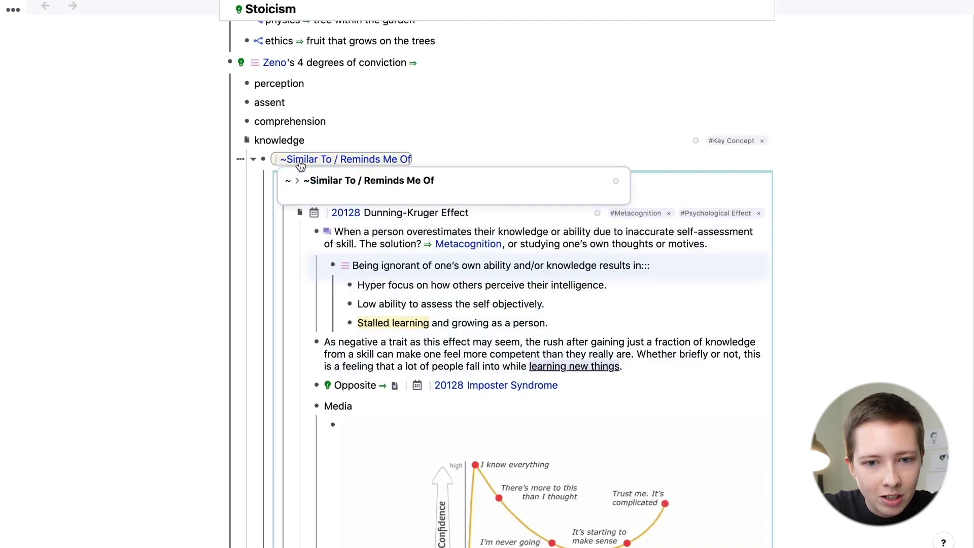
{"action": "left_click", "coordinate": [253, 161]}
{"action": "scroll", "coordinate": [330, 152], "scroll_direction": "up", "scroll_amount": 5}
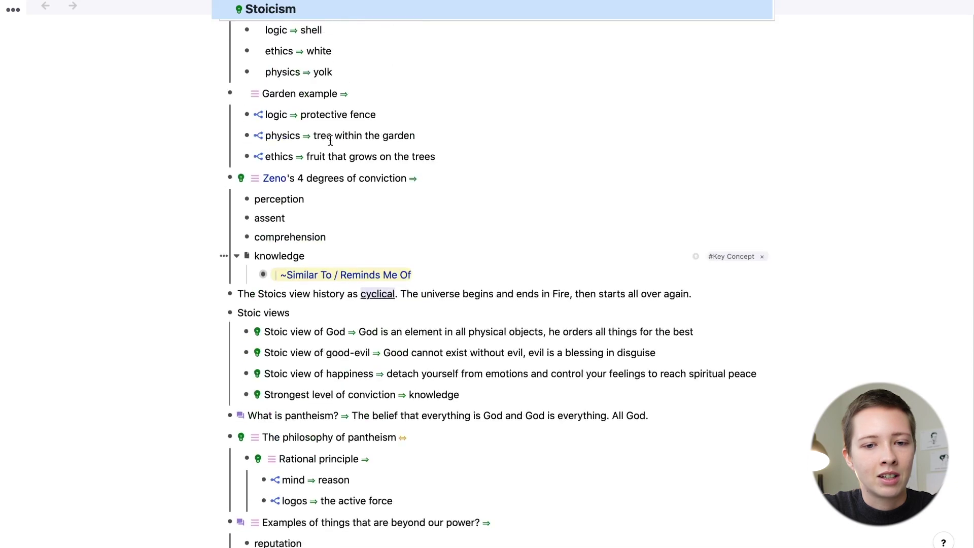
Look up the document commands available for the knowledge Rem by searching for "docum".
{"action": "scroll", "coordinate": [325, 258], "scroll_direction": "down", "scroll_amount": 1}
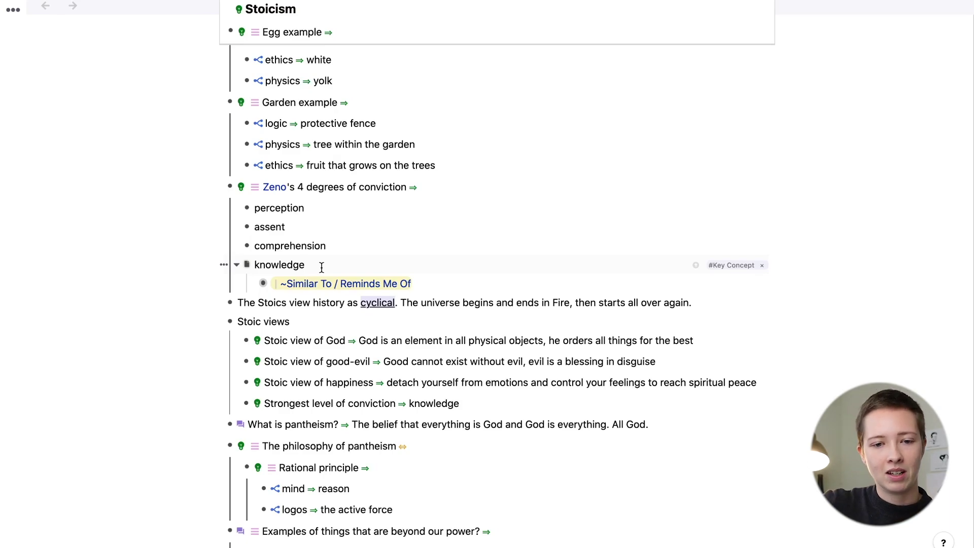
{"action": "left_click", "coordinate": [316, 266]}
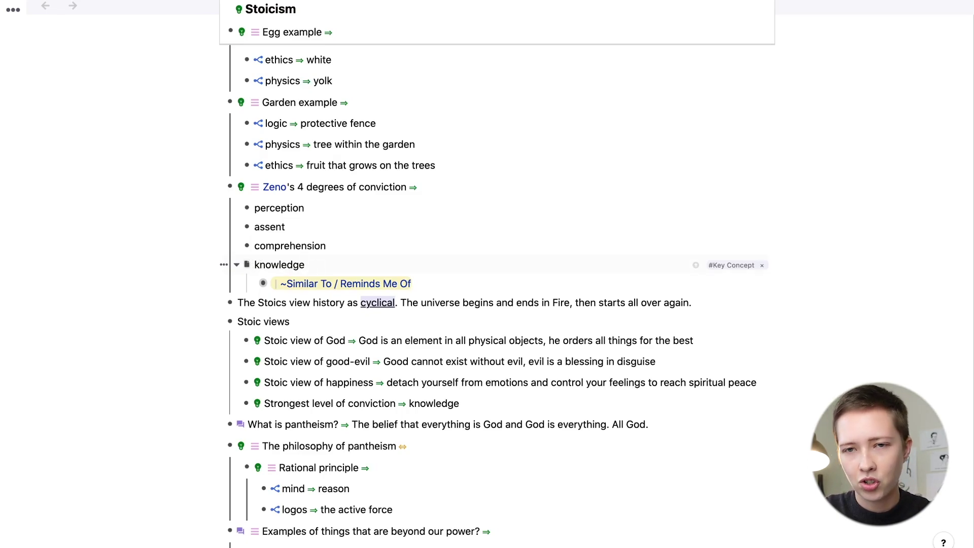
{"action": "key", "text": "BackSpace"}
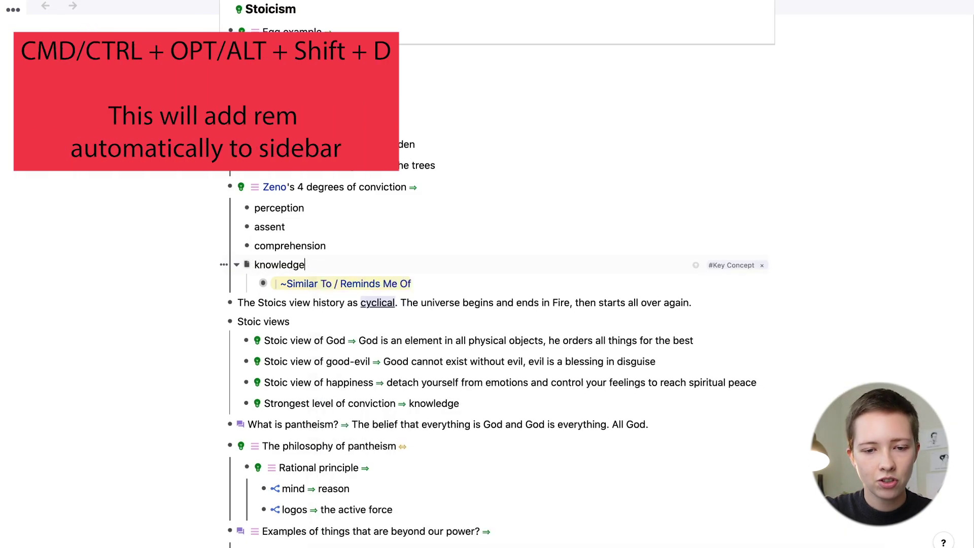
{"action": "type", "text": "/docum"}
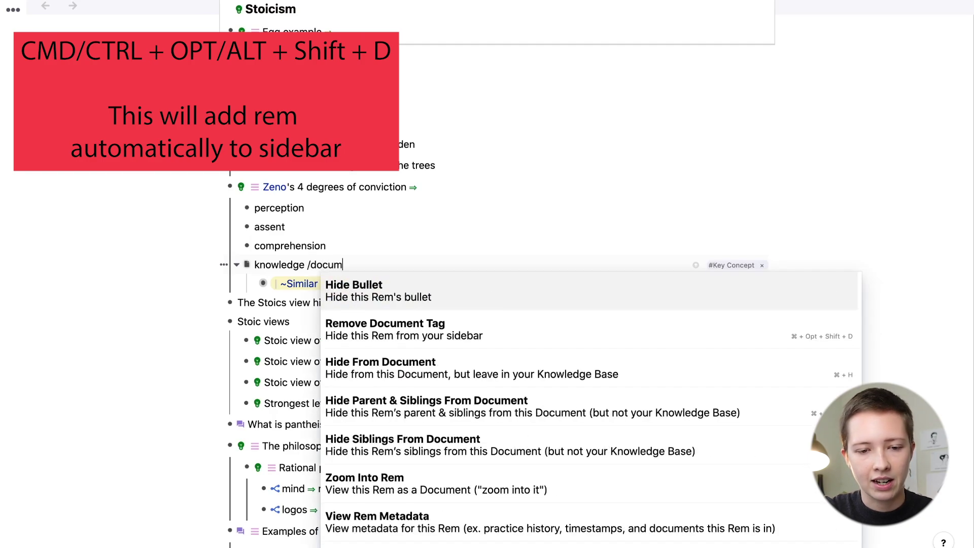
{"action": "key", "text": "Return"}
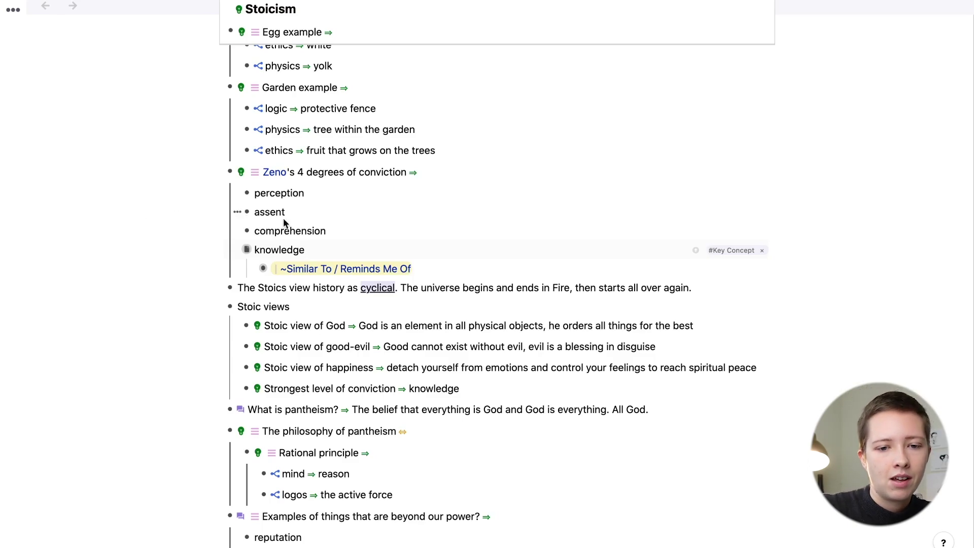
Select the word knowledge under Zeno's 4 degrees of conviction and browse the suggested matching Rems.
{"action": "double_click", "coordinate": [287, 248]}
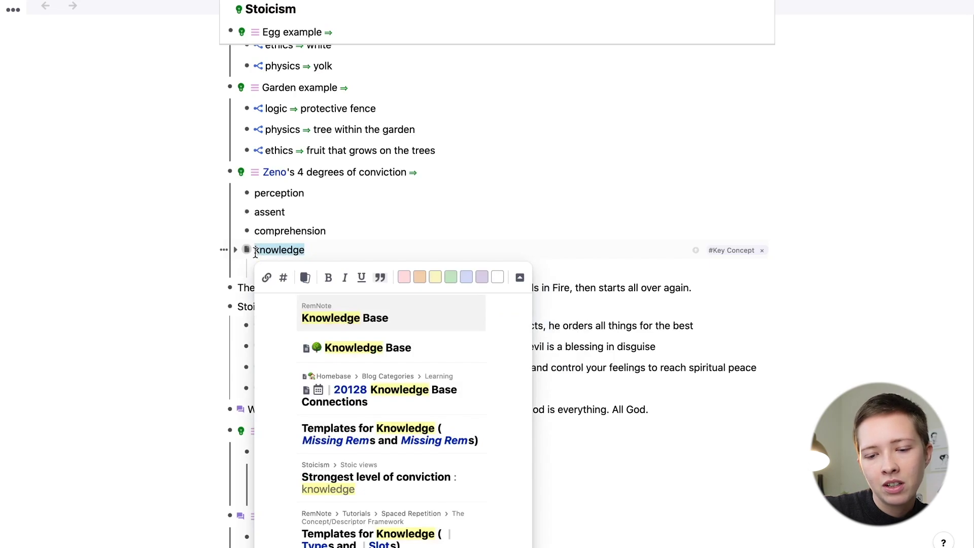
{"action": "left_click", "coordinate": [520, 278]}
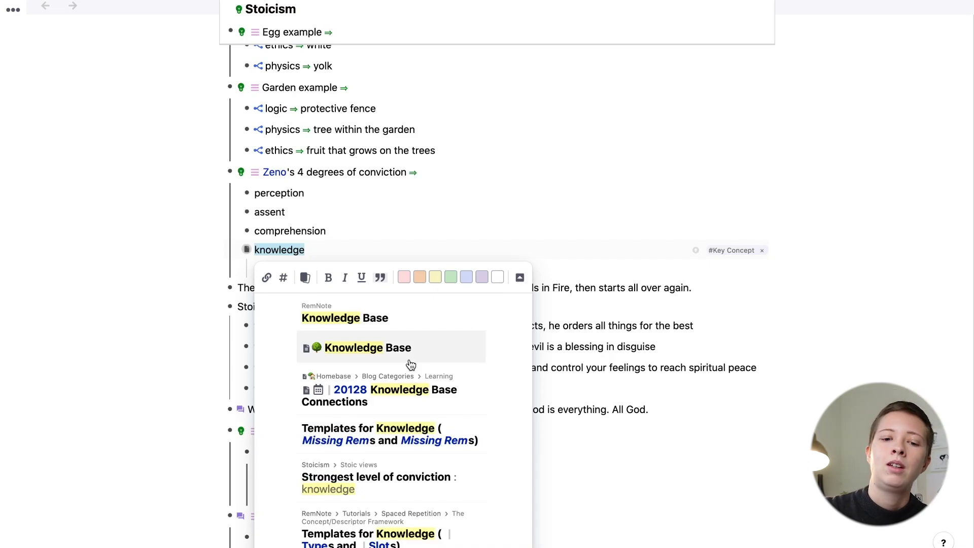
{"action": "scroll", "coordinate": [411, 365], "scroll_direction": "down", "scroll_amount": 5}
{"action": "scroll", "coordinate": [411, 364], "scroll_direction": "down", "scroll_amount": 1}
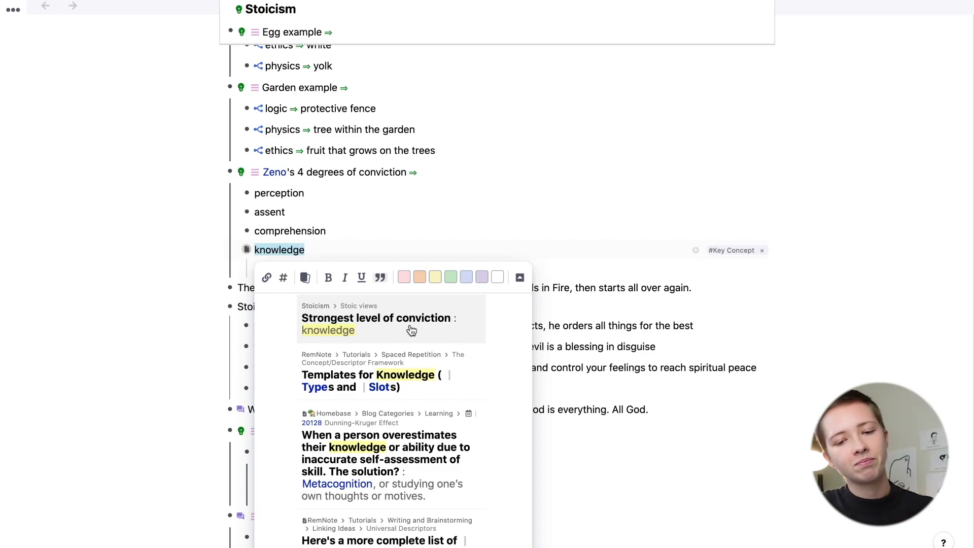
Add a new Rem under knowledge, below ~Similar To / Reminds Me Of, that references the ~Answer descriptor.
{"action": "left_click", "coordinate": [411, 331]}
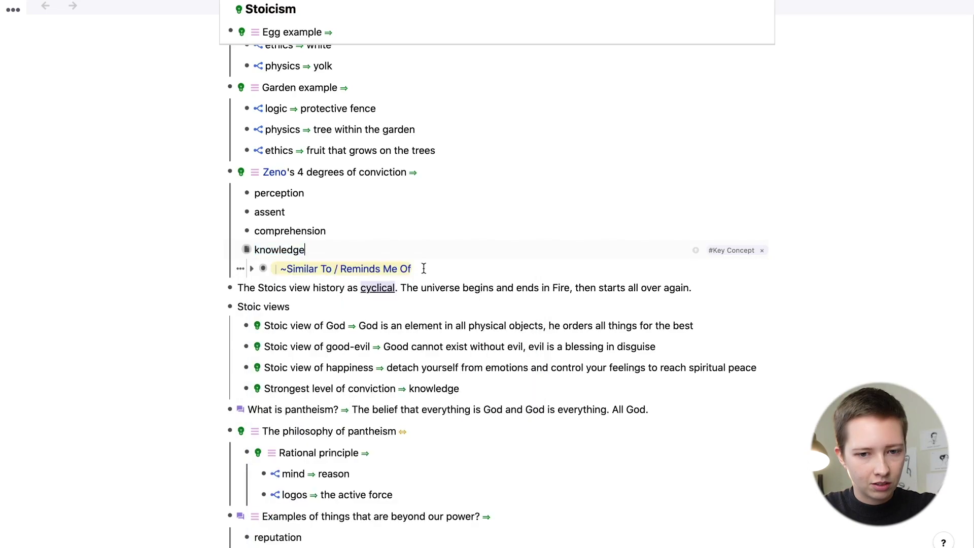
{"action": "key", "text": "Return"}
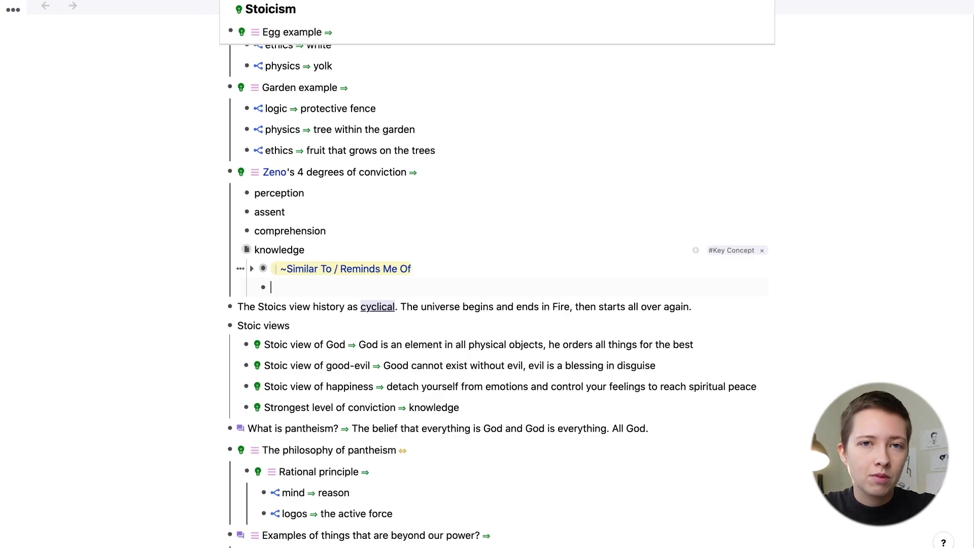
{"action": "type", "text": "[["}
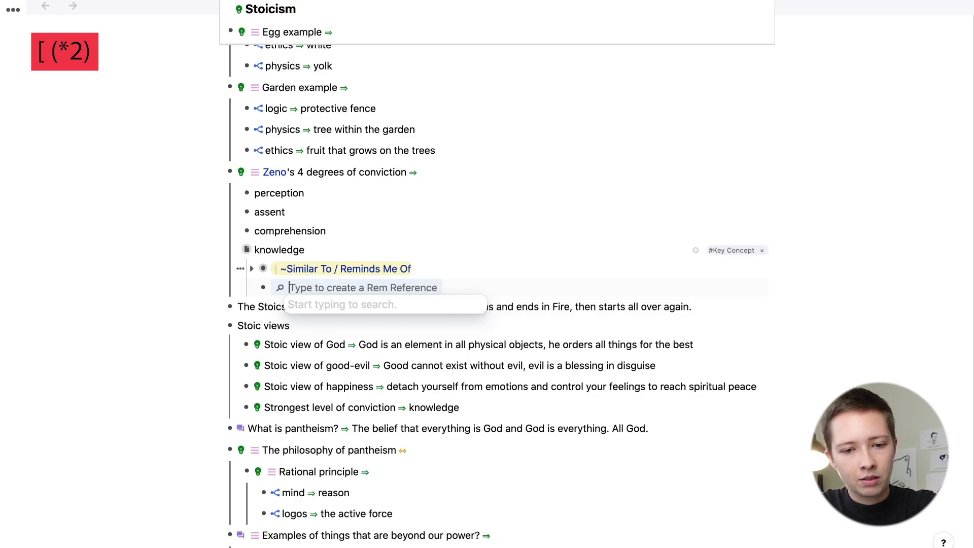
{"action": "type", "text": "~Answer"}
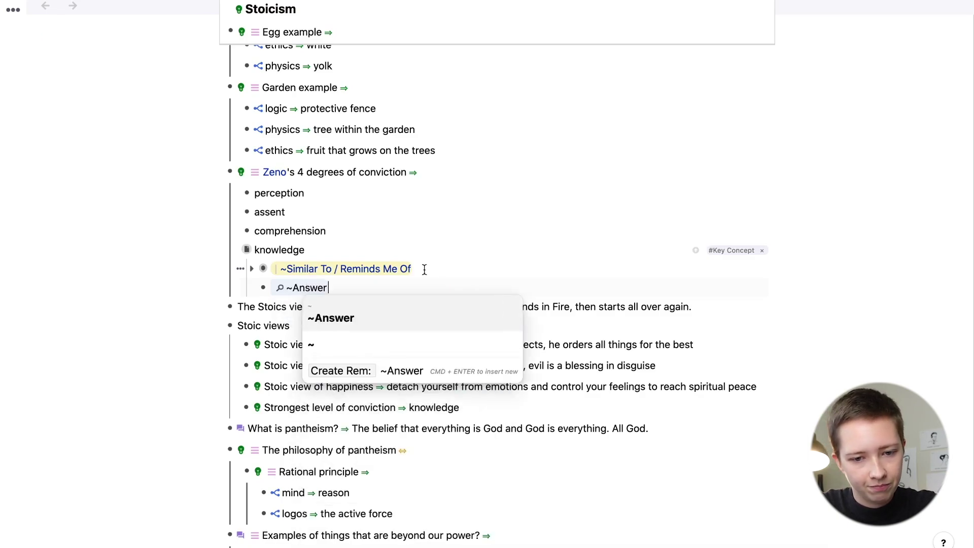
{"action": "key", "text": "Return"}
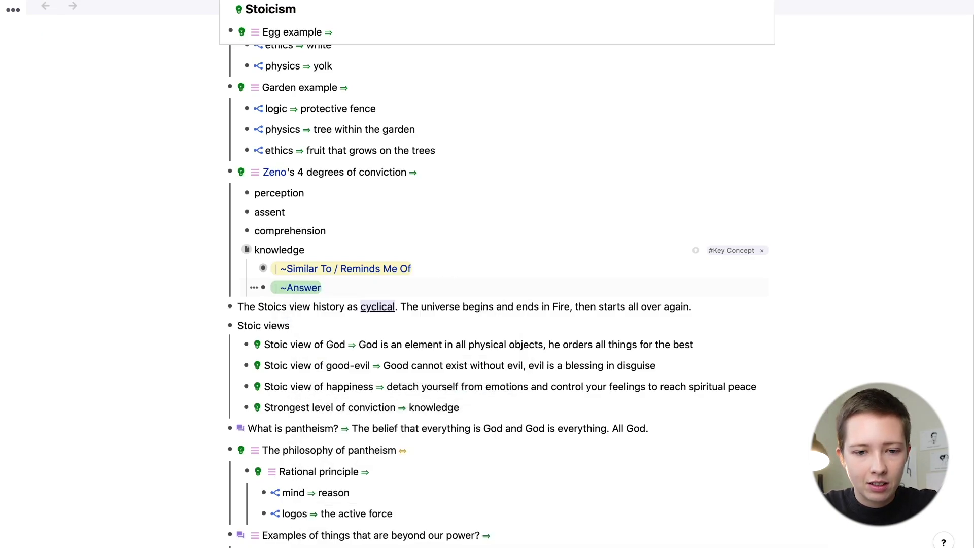
Reference Strongest level of conviction after ~Answer, and collapse the knowledge Rem.
{"action": "type", "text": "[["}
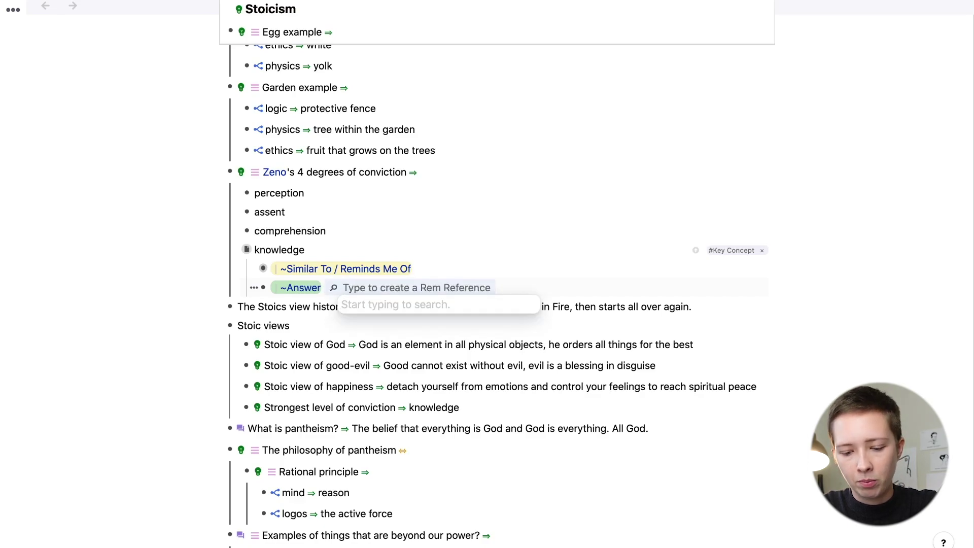
{"action": "type", "text": "knowledge"}
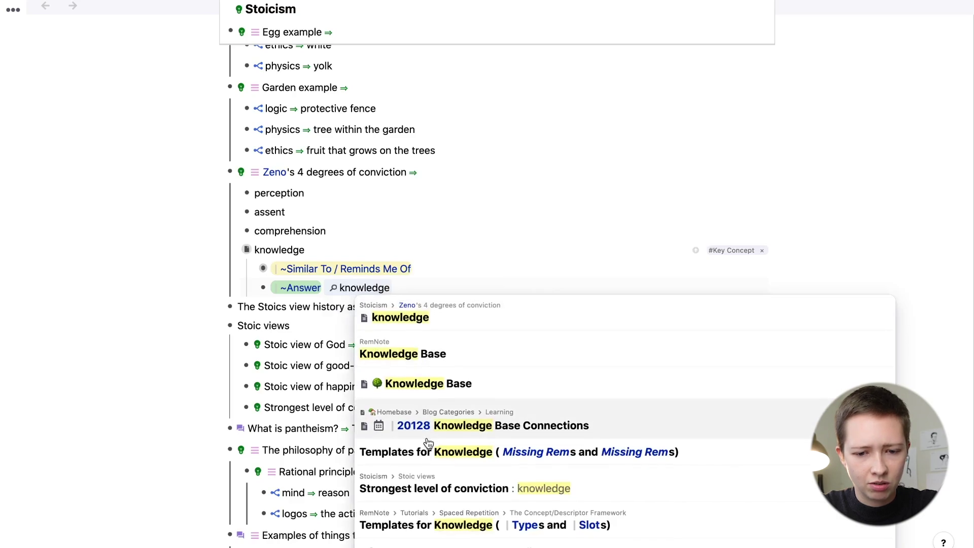
{"action": "scroll", "coordinate": [428, 443], "scroll_direction": "down", "scroll_amount": 2}
{"action": "left_click", "coordinate": [420, 440]}
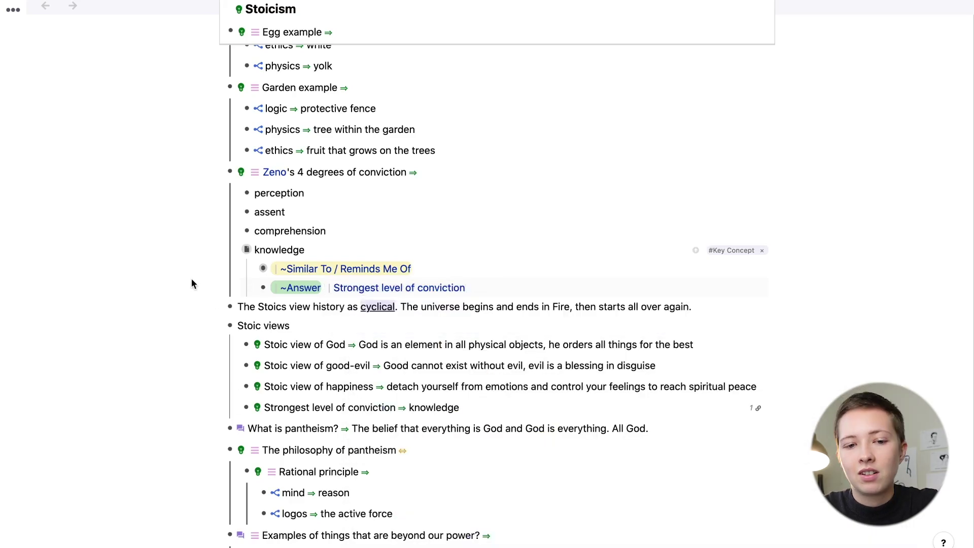
{"action": "mouse_move", "coordinate": [320, 287]}
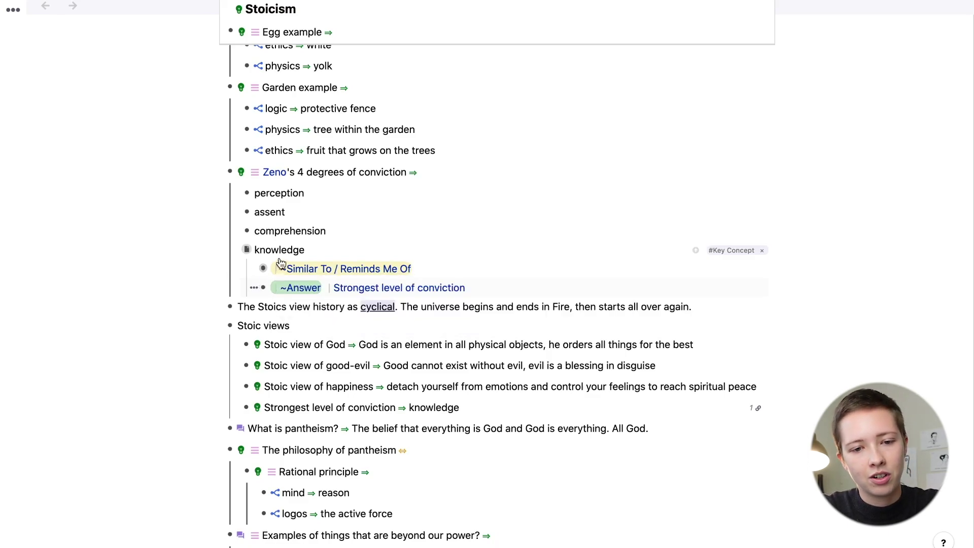
{"action": "mouse_move", "coordinate": [440, 296]}
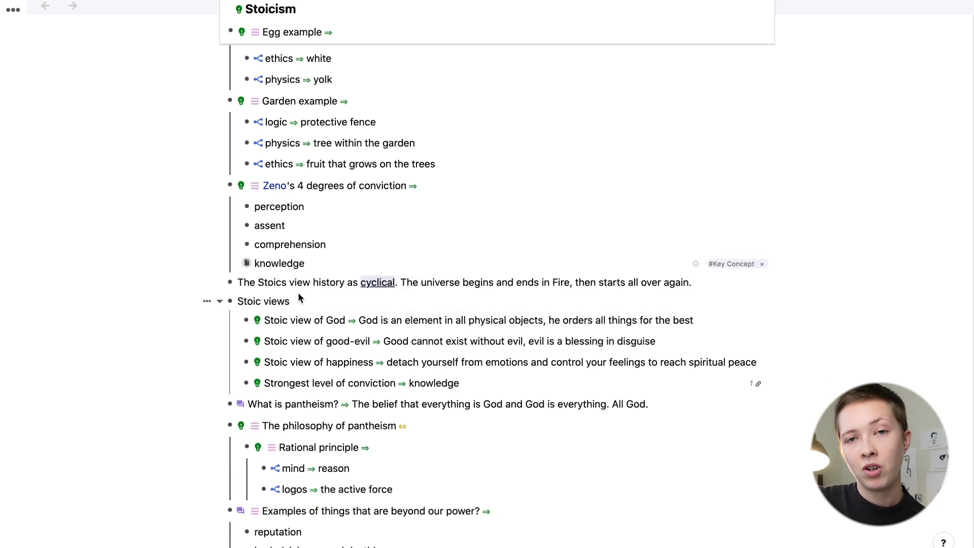
Nest a new Rem referencing ~Related to under the statement that the Stoics view history as cyclical.
{"action": "scroll", "coordinate": [297, 292], "scroll_direction": "down", "scroll_amount": 2}
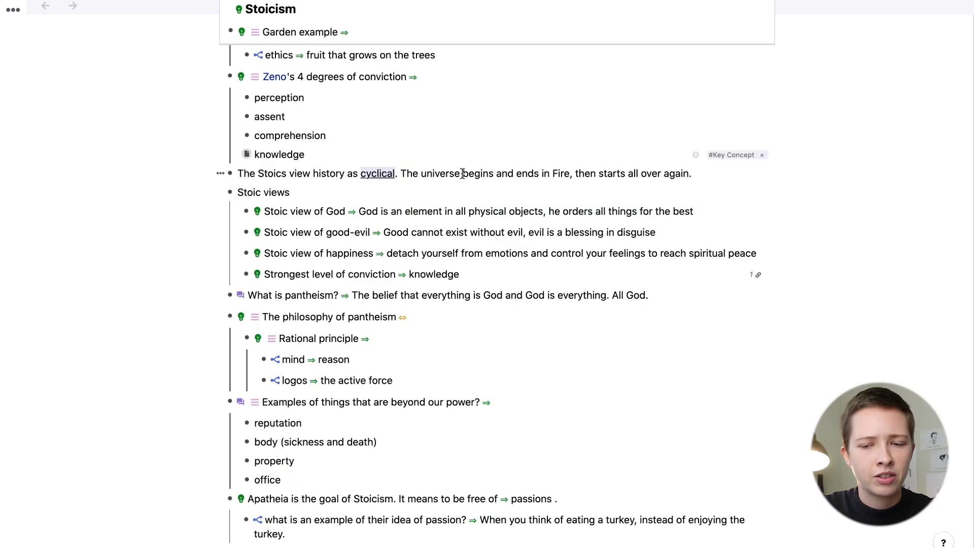
{"action": "left_click", "coordinate": [704, 174]}
{"action": "key", "text": "Return"}
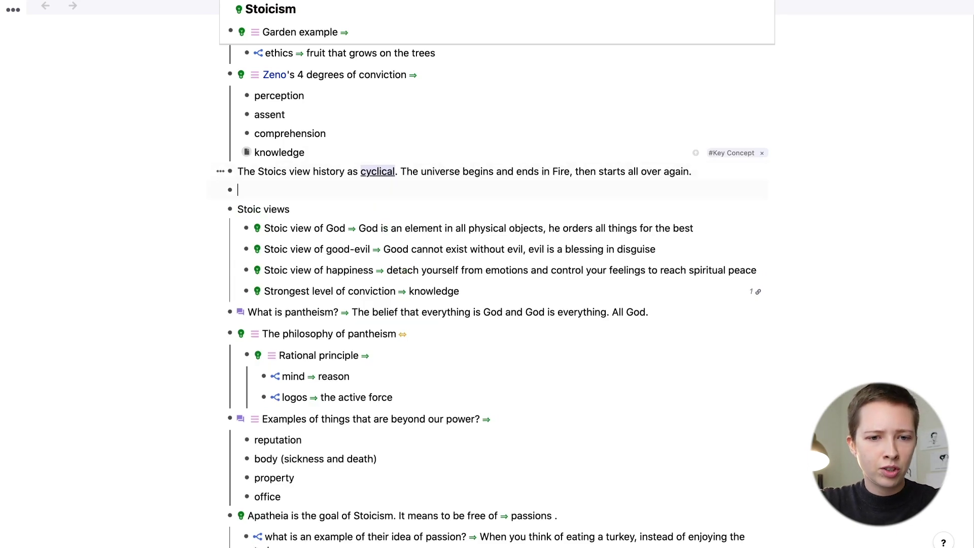
{"action": "key", "text": "Tab"}
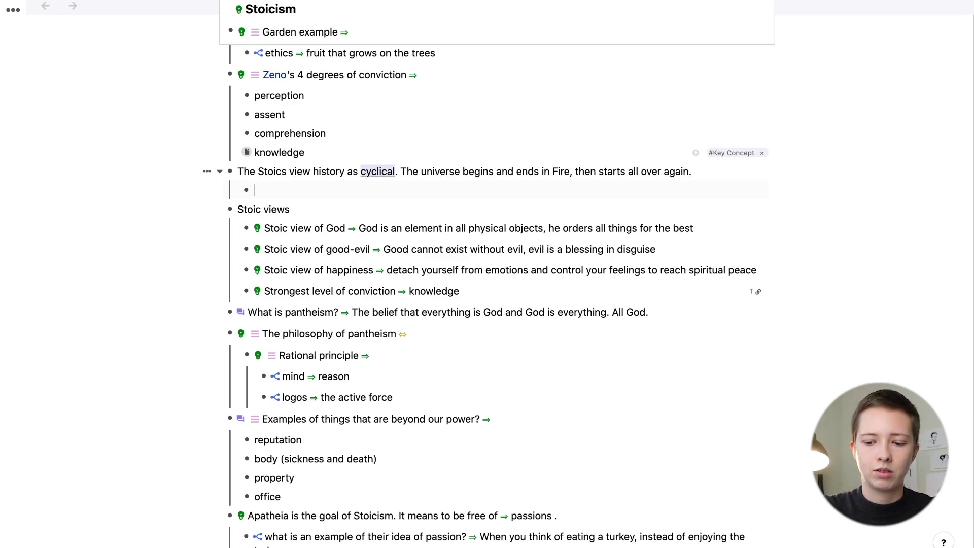
{"action": "type", "text": "["}
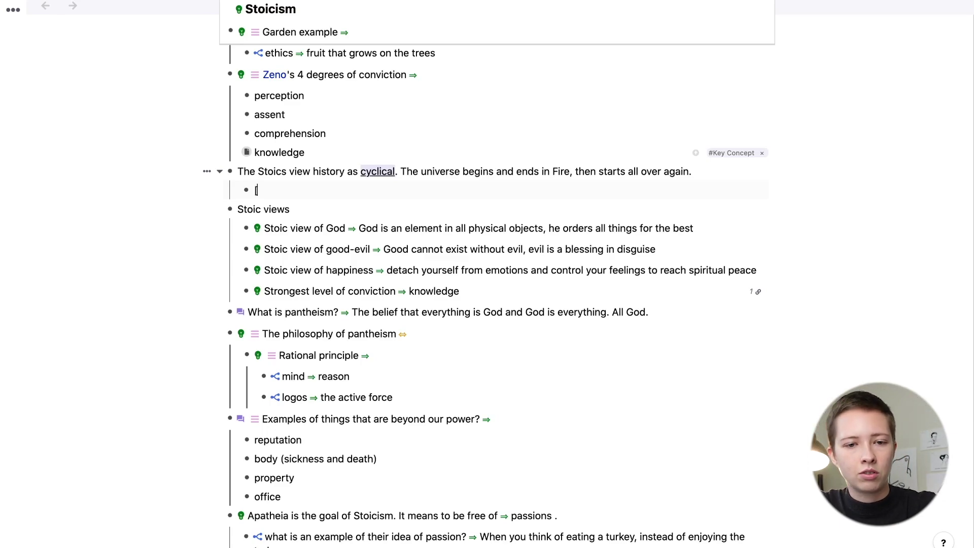
{"action": "type", "text": "["}
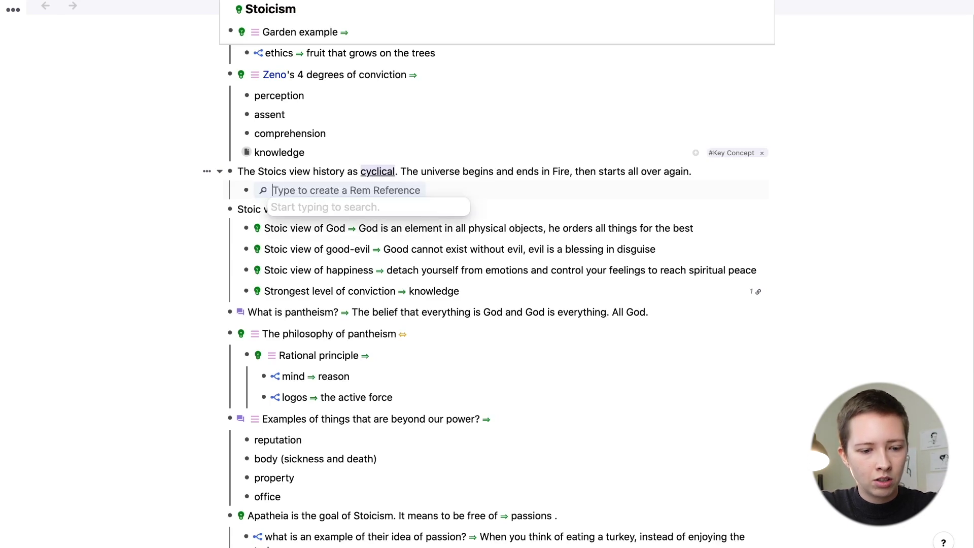
{"action": "type", "text": "~"}
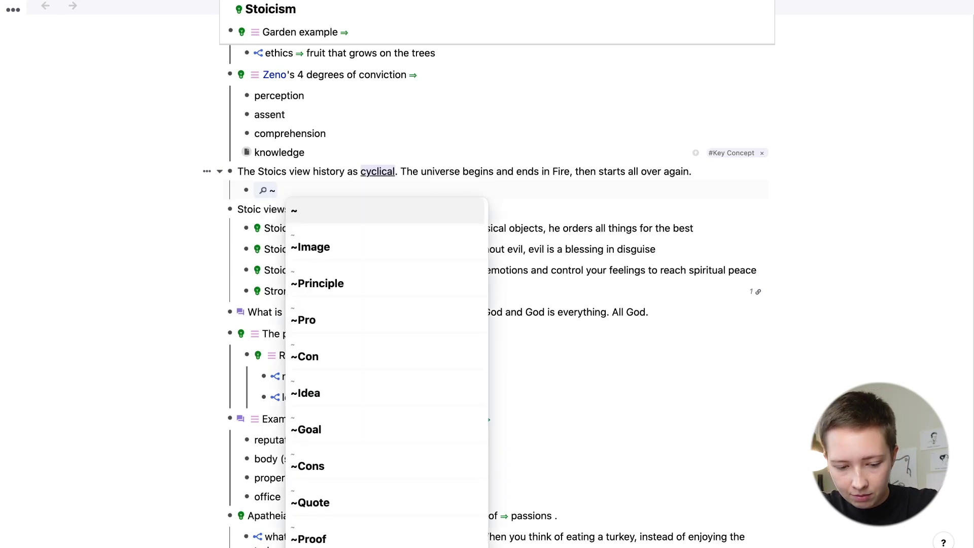
{"action": "type", "text": "Related"}
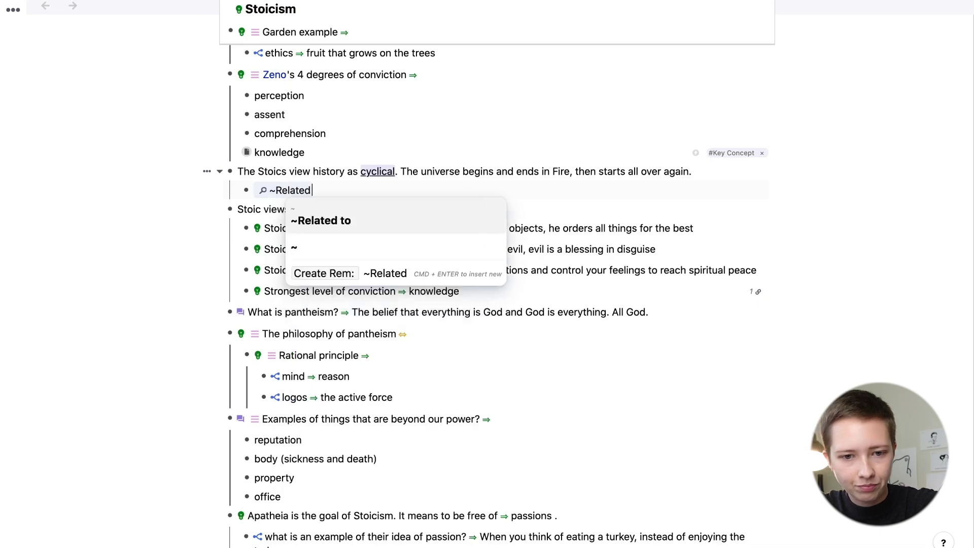
{"action": "key", "text": "Return"}
Reference Little Universe after ~Related to and set that reference to show its content.
{"action": "type", "text": "[["}
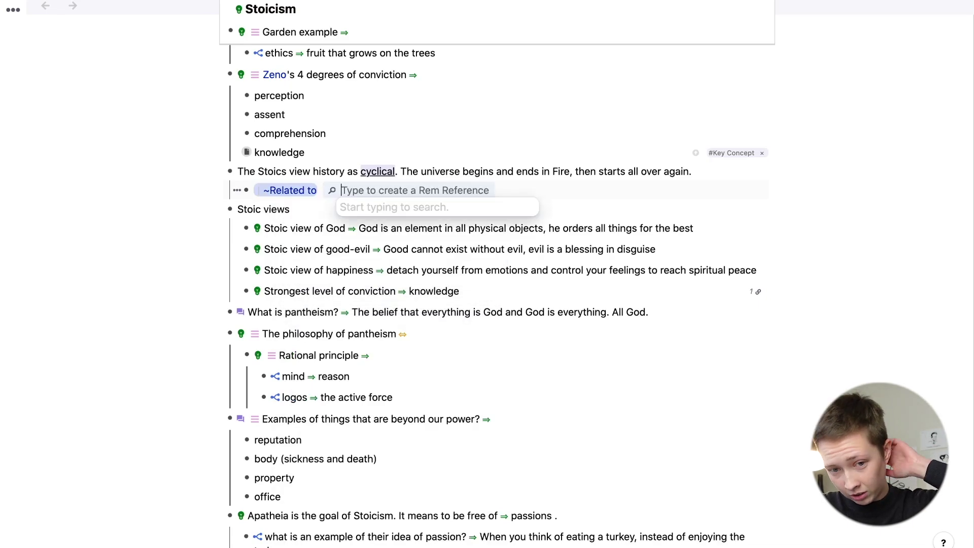
{"action": "type", "text": "little"}
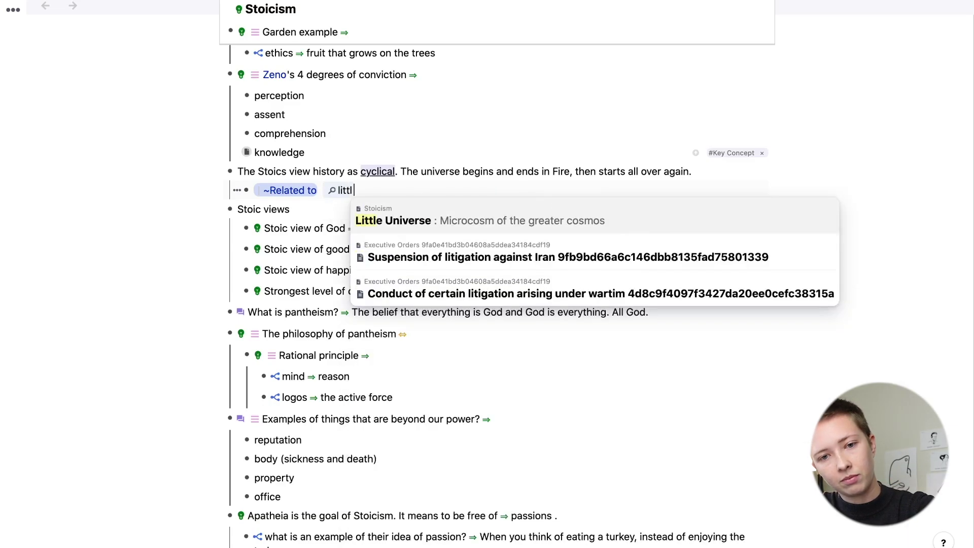
{"action": "left_click", "coordinate": [394, 219]}
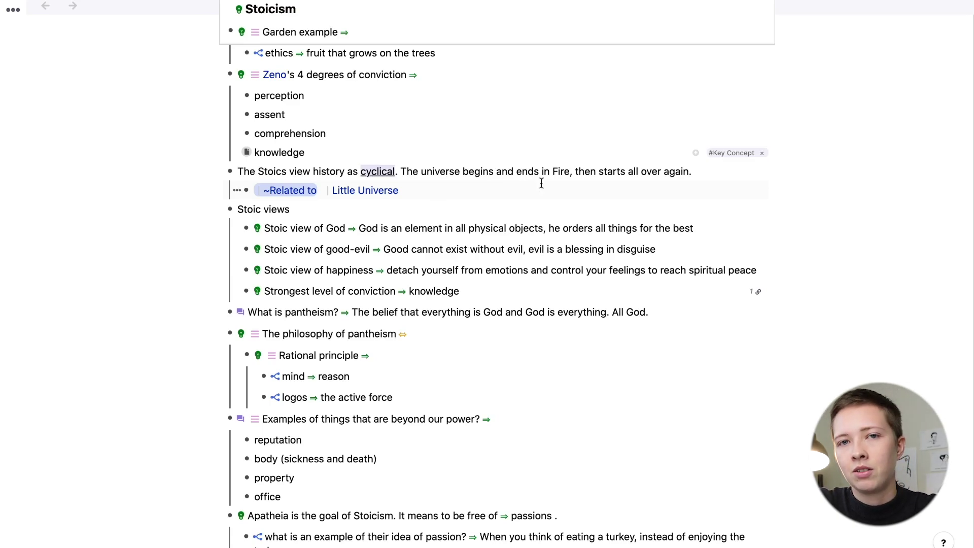
{"action": "mouse_move", "coordinate": [362, 196]}
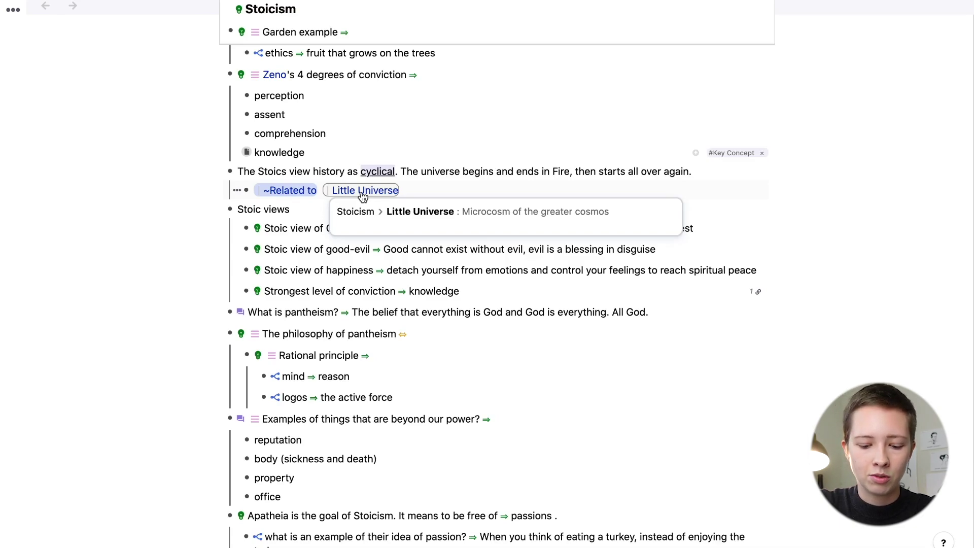
{"action": "right_click", "coordinate": [363, 195]}
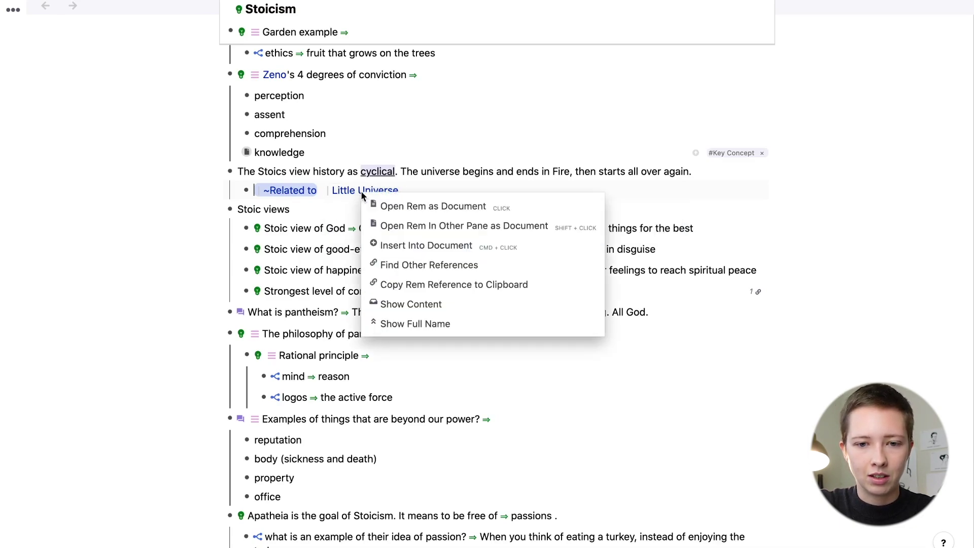
{"action": "left_click", "coordinate": [407, 307]}
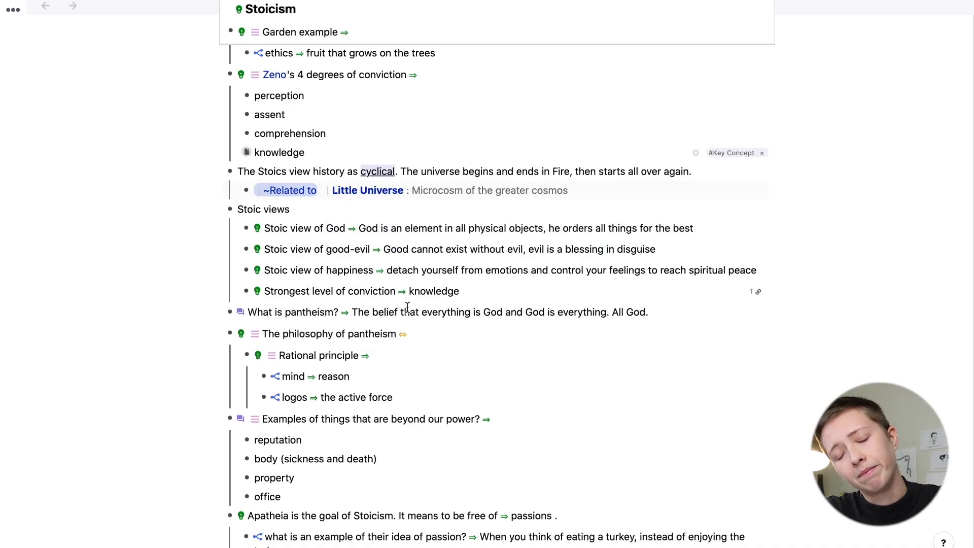
Nest a new Rem referencing the ~Example Of descriptor under Stoic view of God.
{"action": "scroll", "coordinate": [407, 307], "scroll_direction": "down", "scroll_amount": 3}
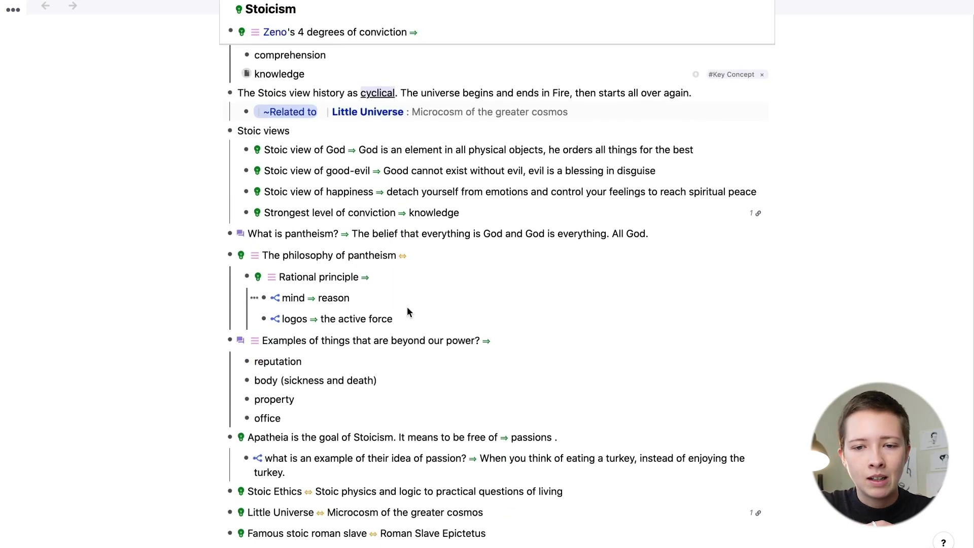
{"action": "left_click", "coordinate": [720, 150]}
{"action": "key", "text": "Return"}
{"action": "key", "text": "Tab"}
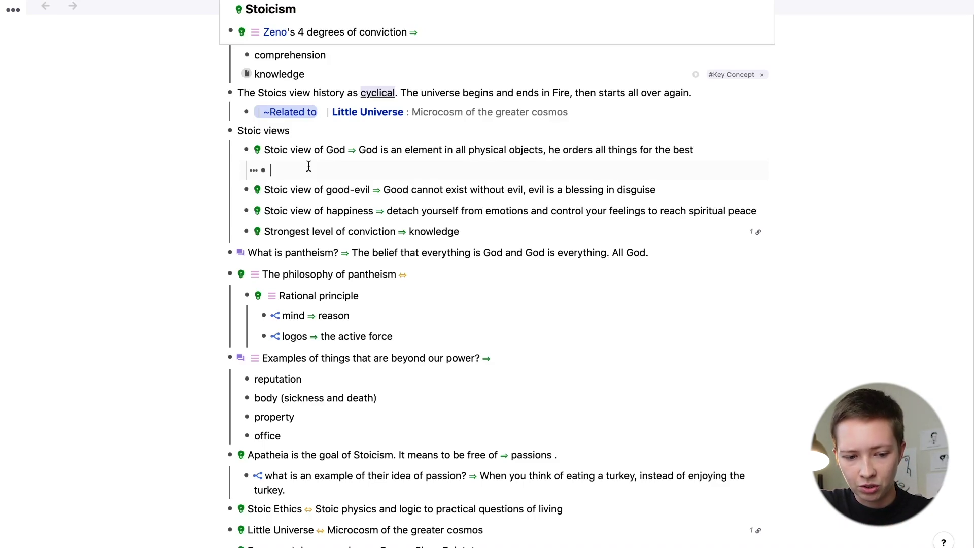
{"action": "type", "text": "[[~"}
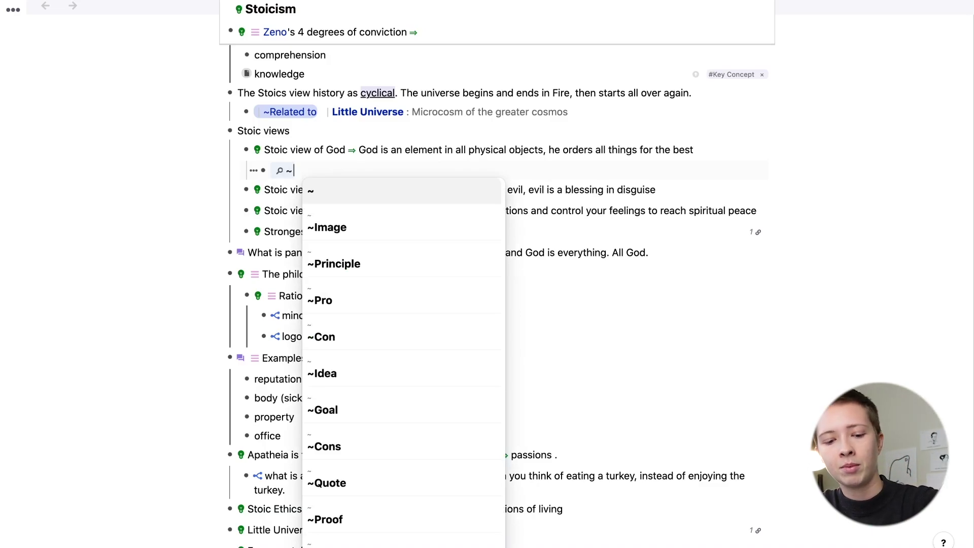
{"action": "type", "text": "Examp"}
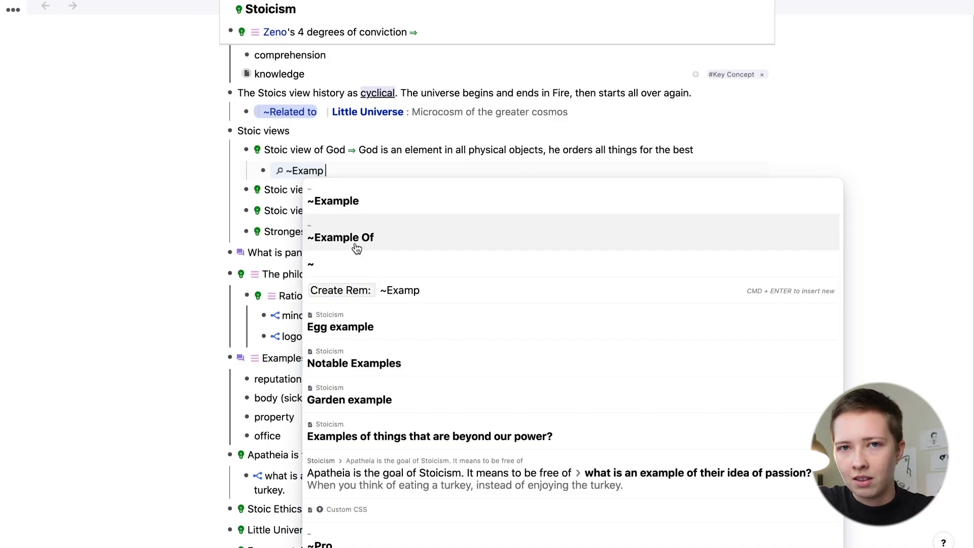
{"action": "left_click", "coordinate": [357, 248]}
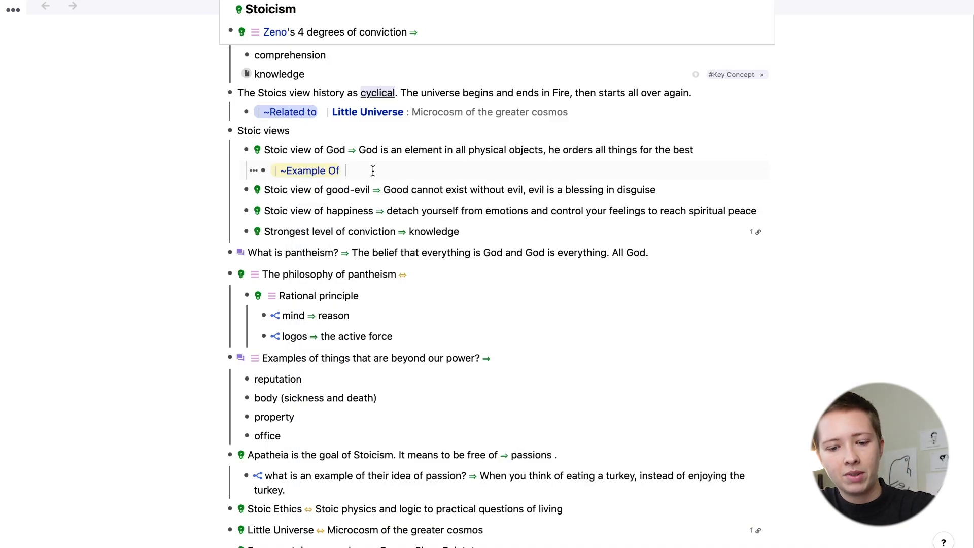
Reference What is pantheism? after ~Example Of and set that reference to show its content.
{"action": "type", "text": "[["}
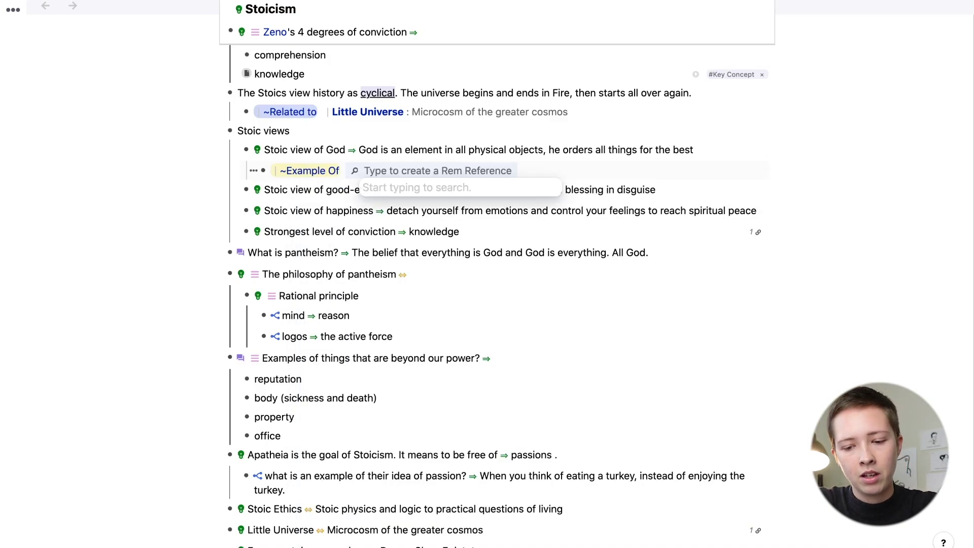
{"action": "type", "text": "pantheis"}
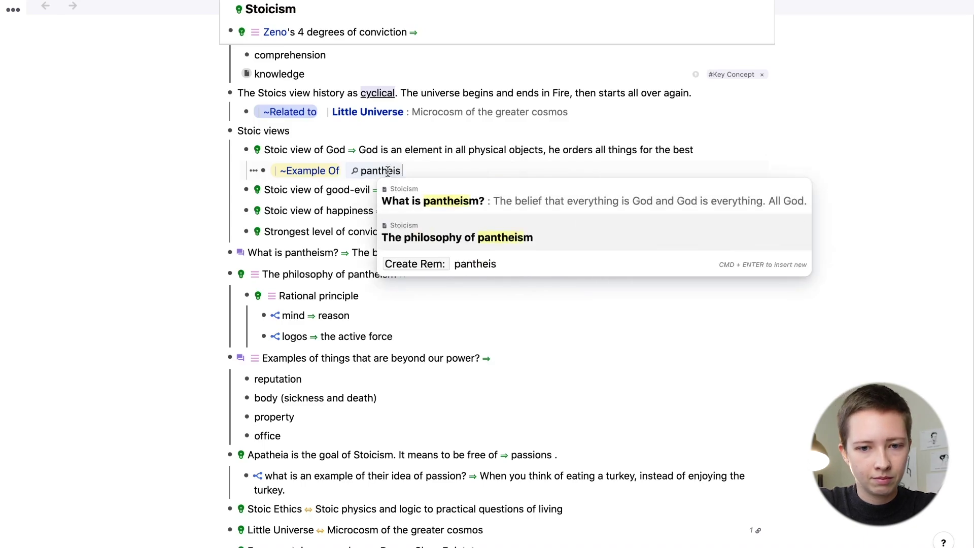
{"action": "left_click", "coordinate": [481, 201]}
{"action": "right_click", "coordinate": [412, 171]}
{"action": "left_click", "coordinate": [451, 283]}
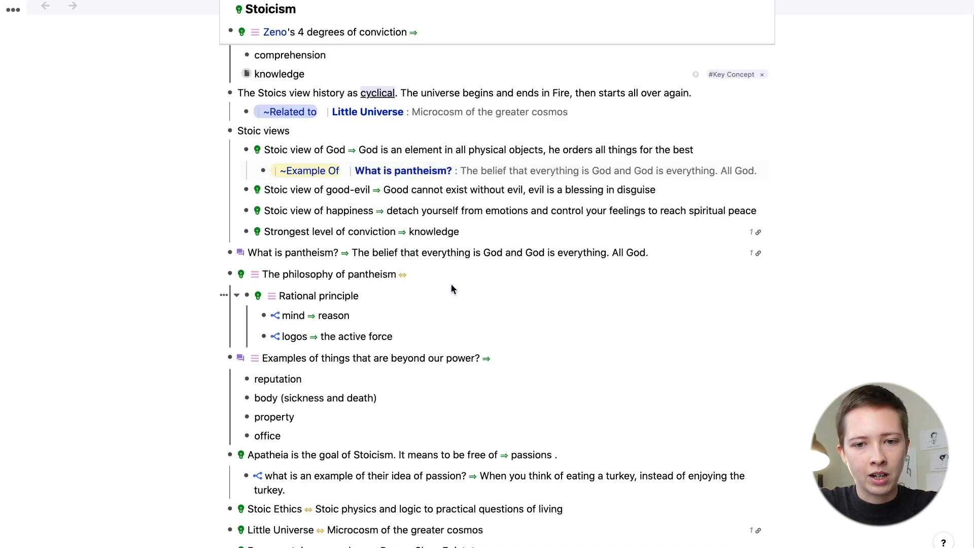
Turn the word principle in Rational principle, under The philosophy of pantheism, into a reference to the ~Principle descriptor.
{"action": "scroll", "coordinate": [387, 254], "scroll_direction": "down", "scroll_amount": 5}
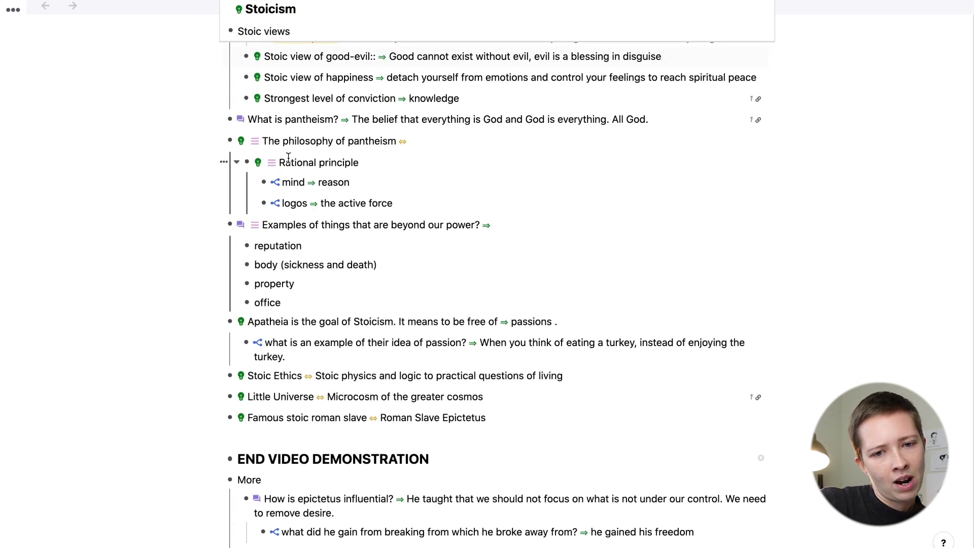
{"action": "left_click", "coordinate": [280, 163]}
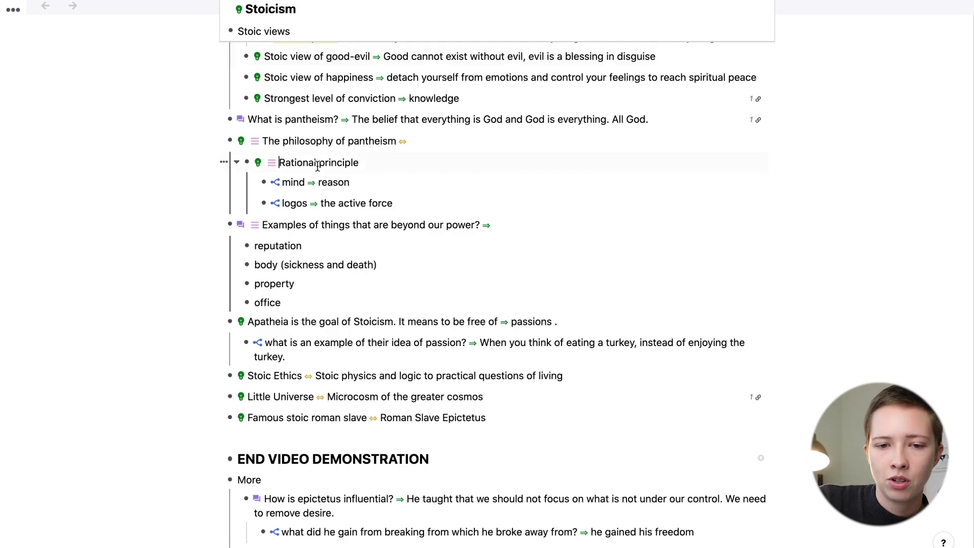
{"action": "left_click_drag", "start_coordinate": [319, 163], "coordinate": [359, 162]}
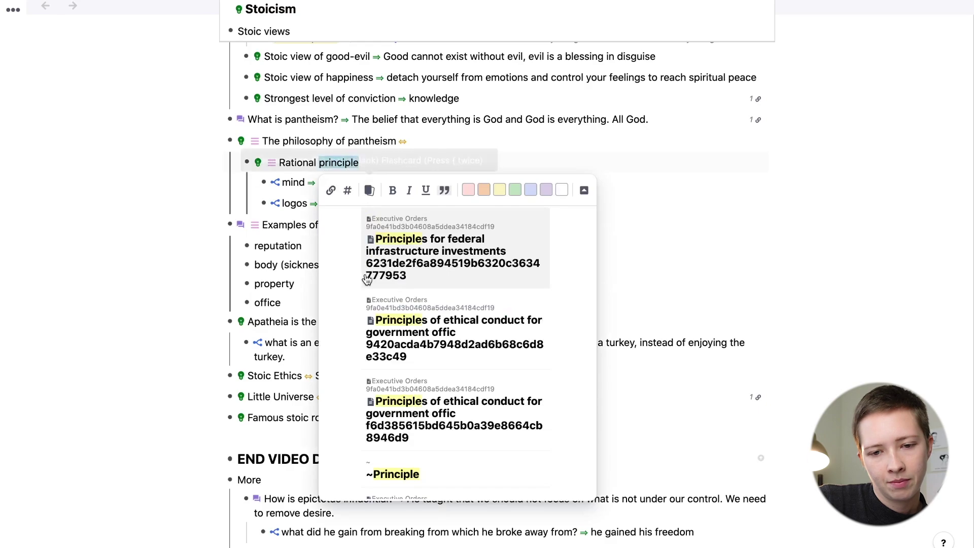
{"action": "type", "text": "[["}
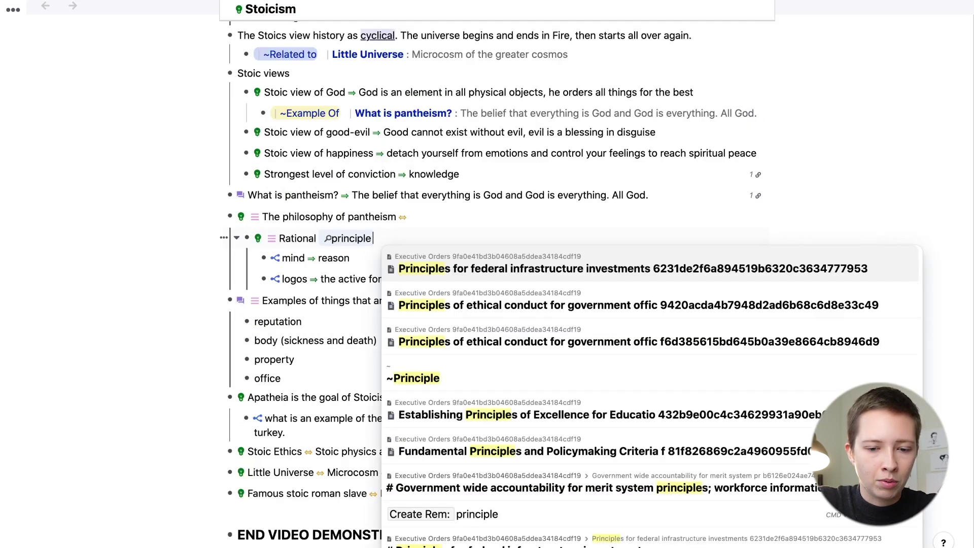
{"action": "left_click", "coordinate": [429, 375]}
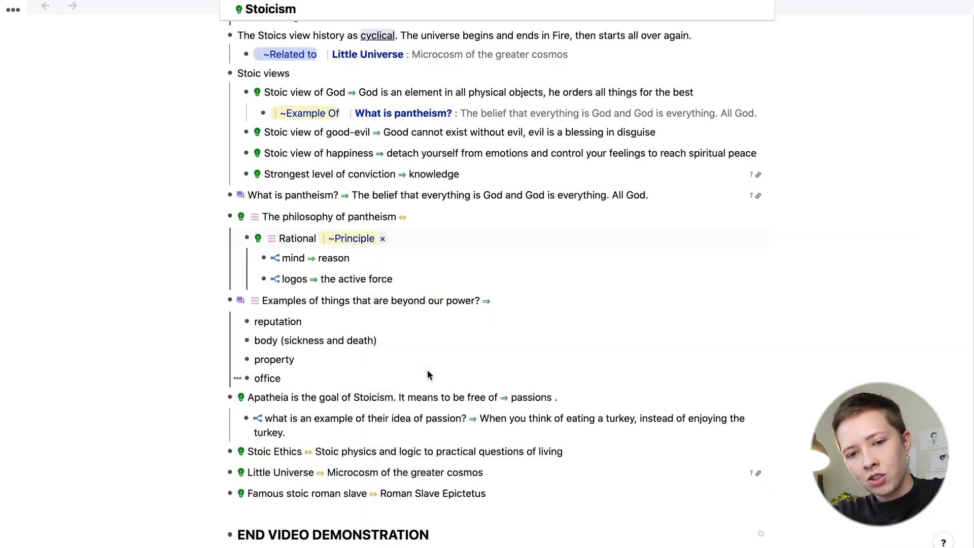
{"action": "left_click", "coordinate": [368, 259]}
{"action": "type", "text": "::"}
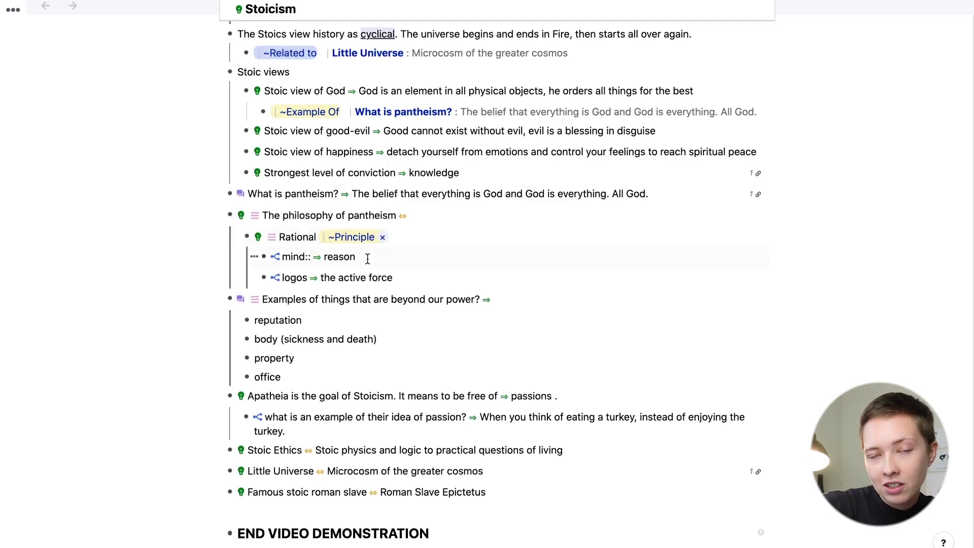
Open the ~Principle reference's Universal Descriptors document beside the notes and search that document for Princ.
{"action": "left_click", "coordinate": [350, 236]}
{"action": "key", "text": "Escape"}
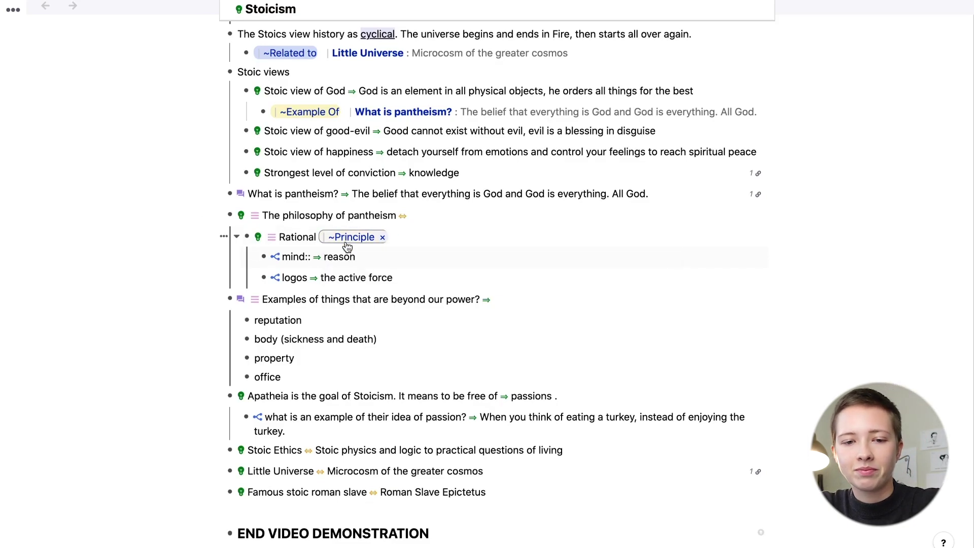
{"action": "left_click", "coordinate": [350, 237], "text": "shift"}
{"action": "scroll", "coordinate": [808, 98], "scroll_direction": "down", "scroll_amount": 2}
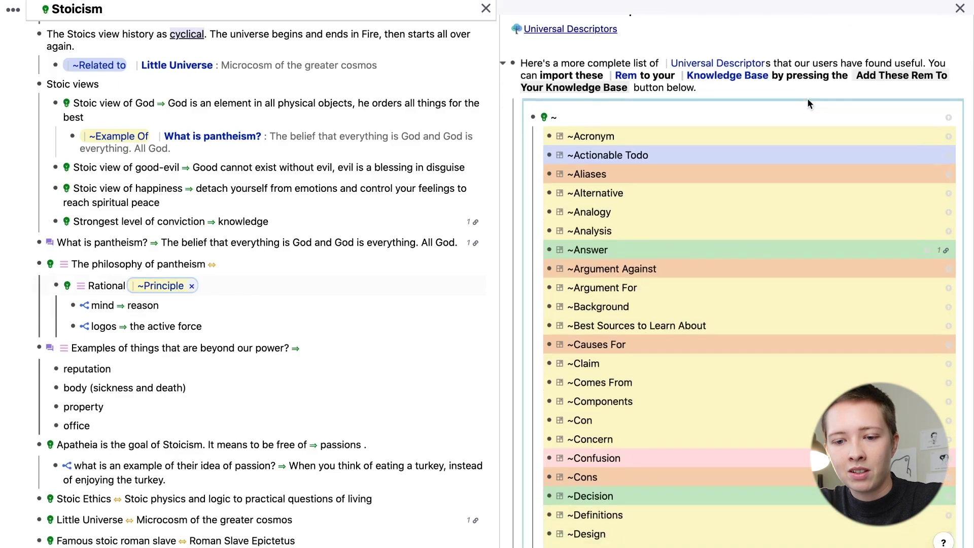
{"action": "scroll", "coordinate": [807, 98], "scroll_direction": "up", "scroll_amount": 2}
{"action": "key", "text": "ctrl+f"}
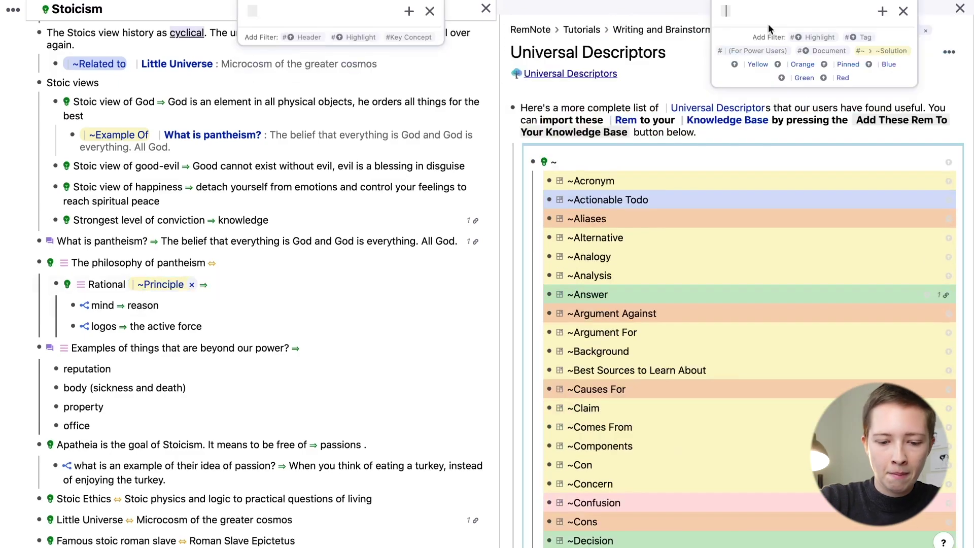
{"action": "type", "text": "Princ"}
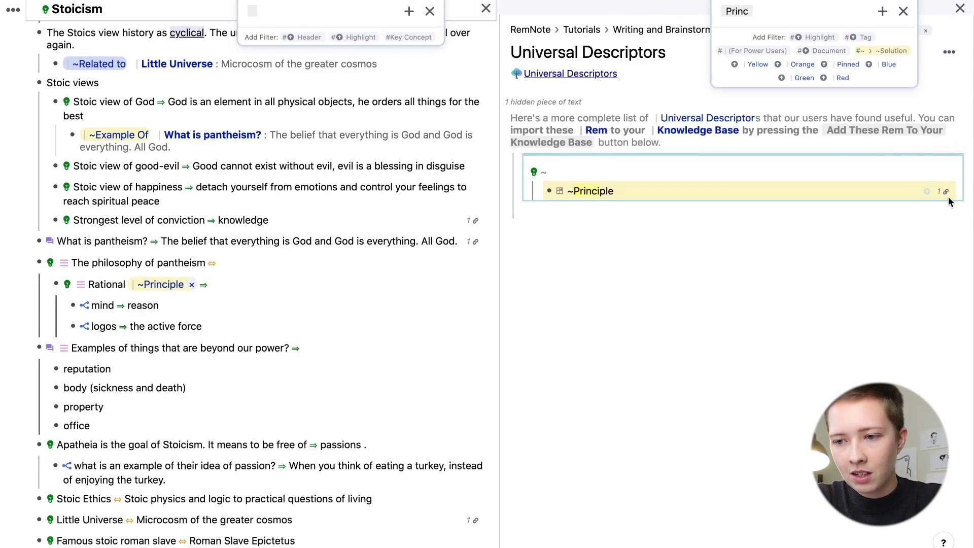
{"action": "mouse_move", "coordinate": [948, 195]}
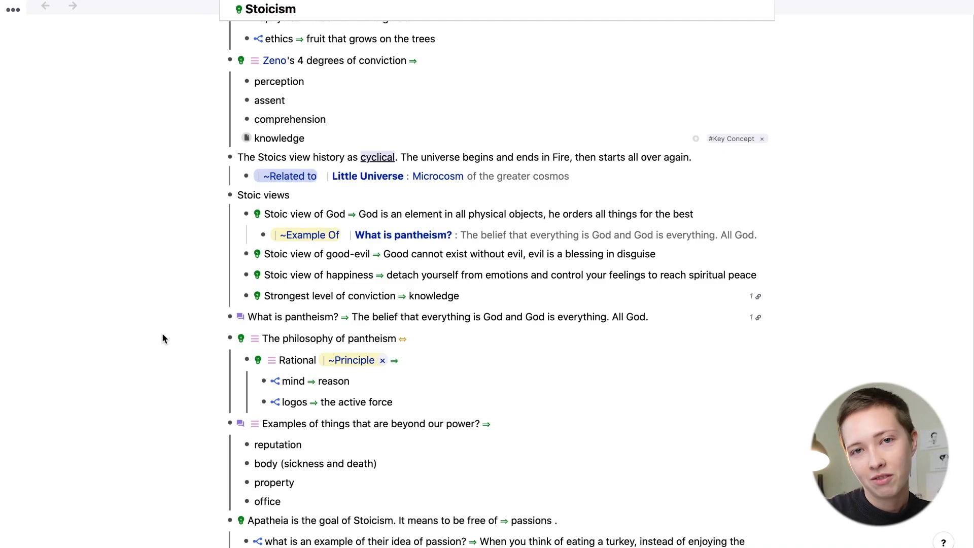
Search the knowledge base for CSS and open the Custom CSS document beside Stoic Ethics.
{"action": "scroll", "coordinate": [162, 338], "scroll_direction": "up", "scroll_amount": 10}
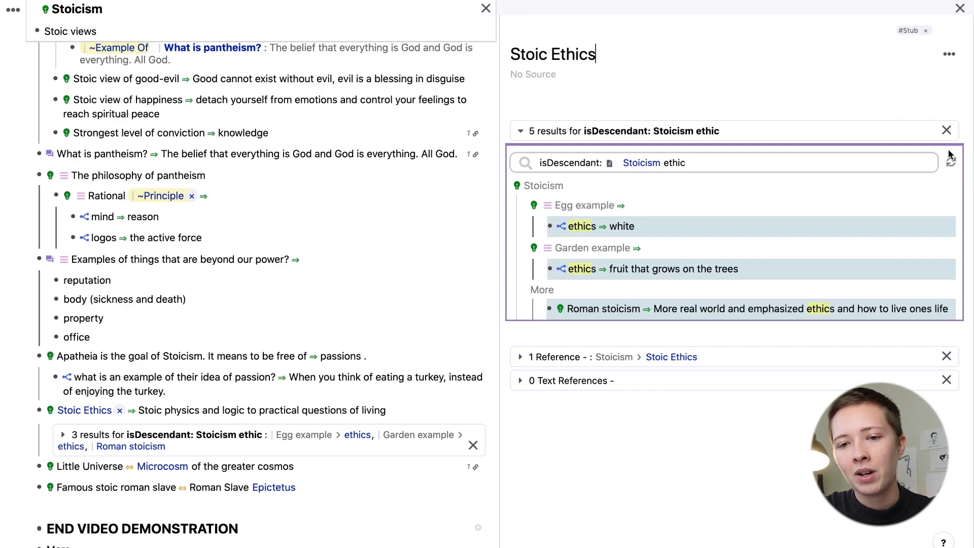
{"action": "left_click", "coordinate": [12, 13]}
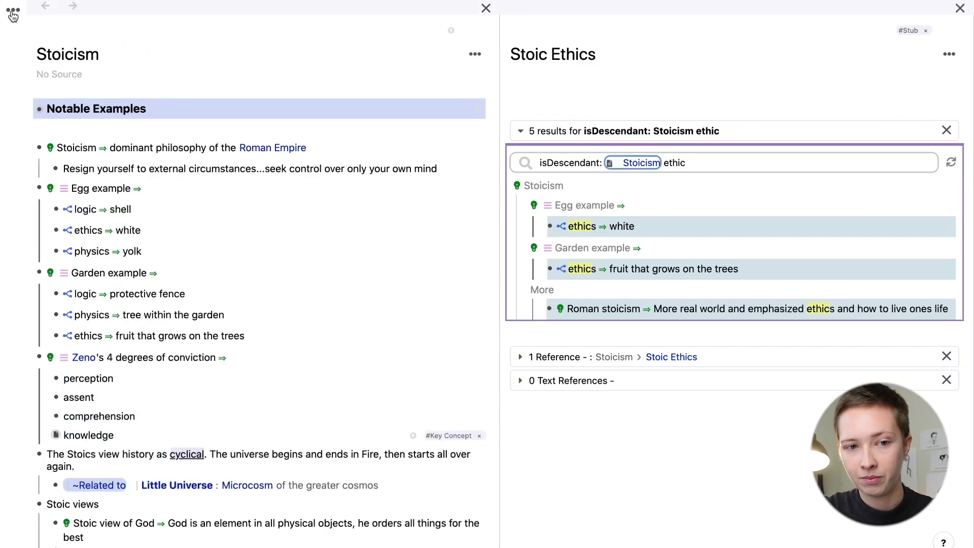
{"action": "mouse_move", "coordinate": [12, 13]}
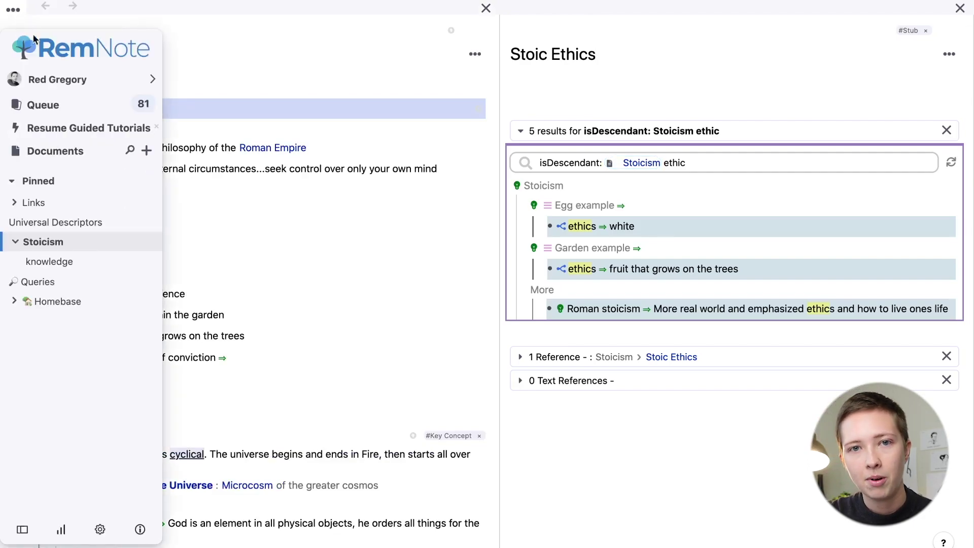
{"action": "left_click", "coordinate": [130, 152]}
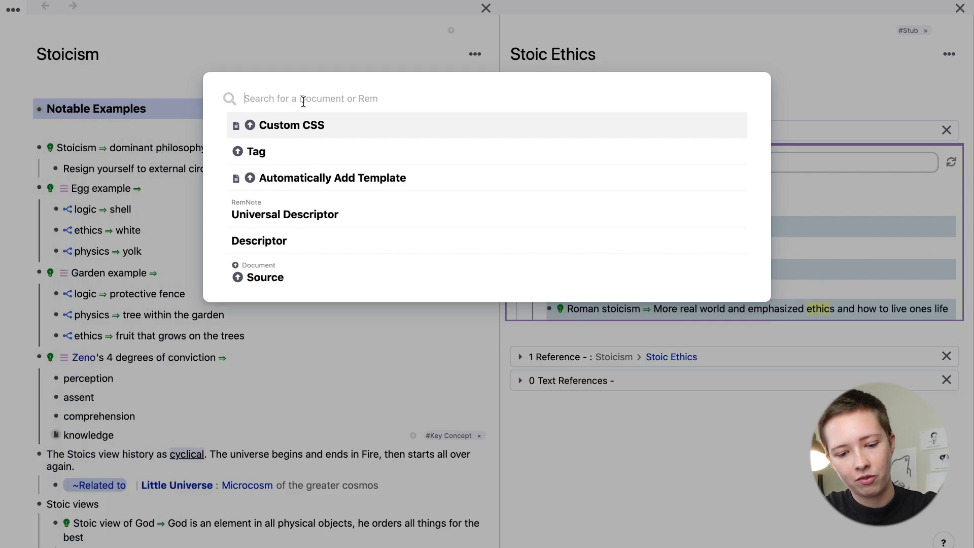
{"action": "type", "text": "CSs"}
{"action": "key", "text": "Return"}
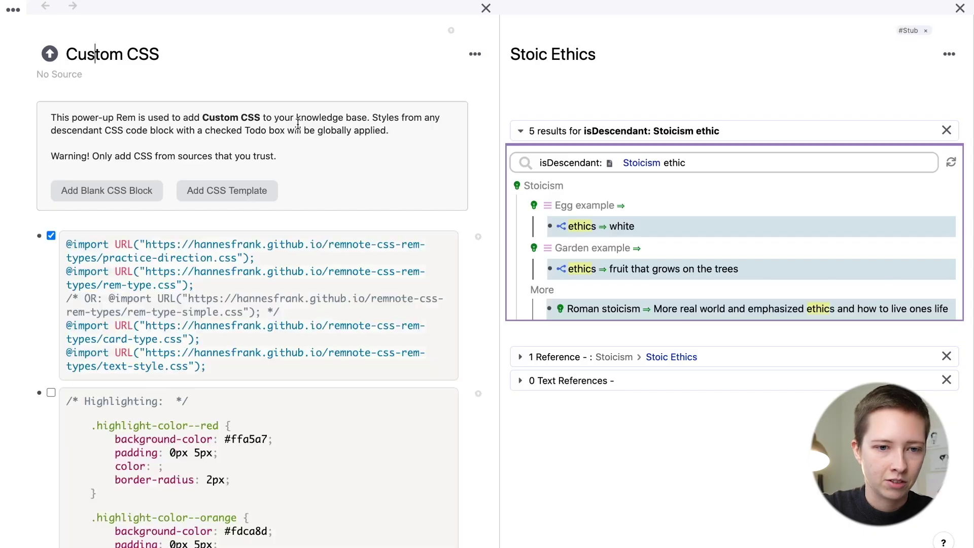
Review the Highlighting CSS block and the highlight colours offered for the empty Rem under Stoic Ethics.
{"action": "scroll", "coordinate": [124, 218], "scroll_direction": "down", "scroll_amount": 5}
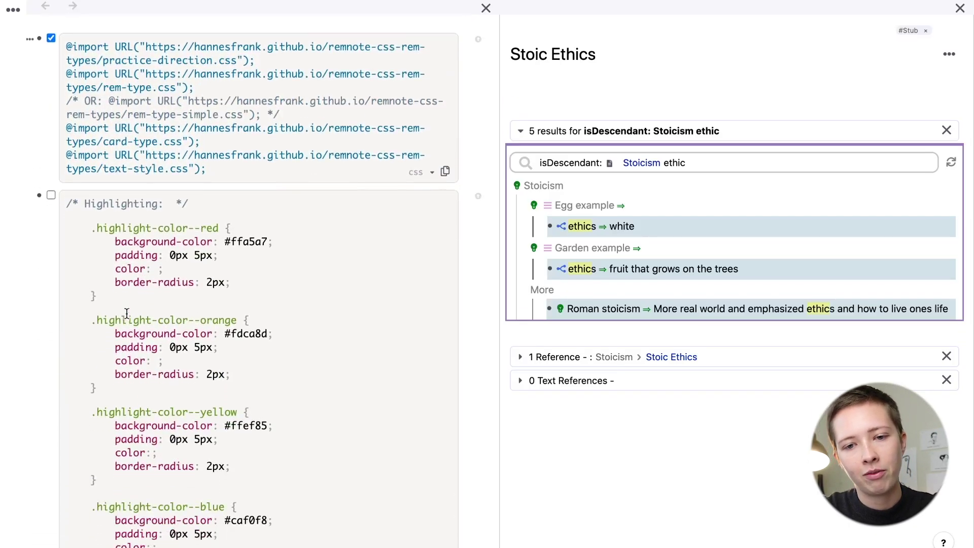
{"action": "scroll", "coordinate": [127, 313], "scroll_direction": "up", "scroll_amount": 2}
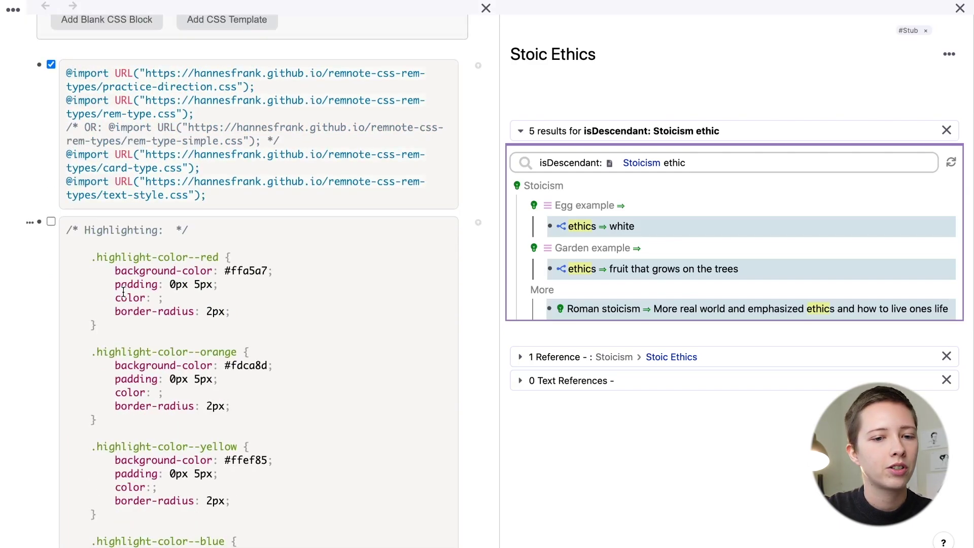
{"action": "scroll", "coordinate": [124, 292], "scroll_direction": "down", "scroll_amount": 1}
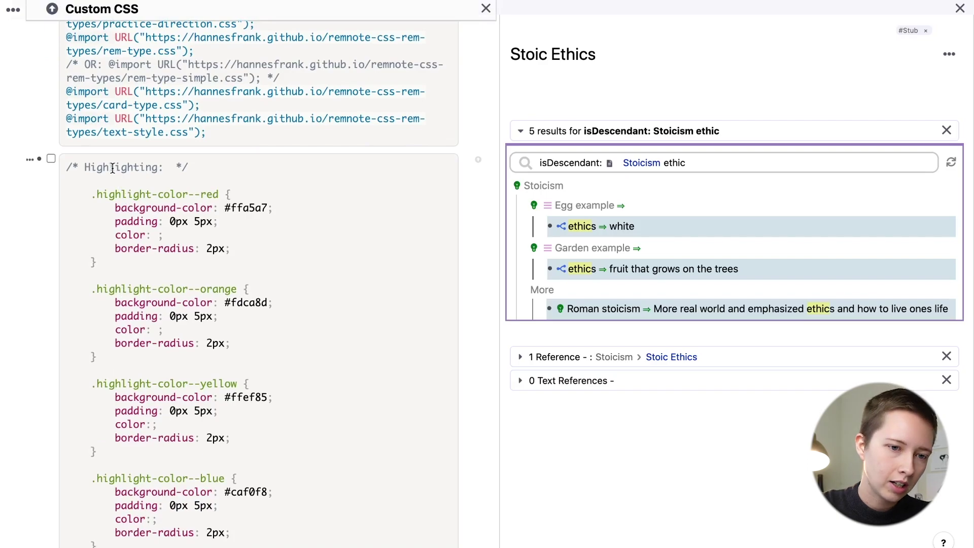
{"action": "left_click", "coordinate": [504, 112]}
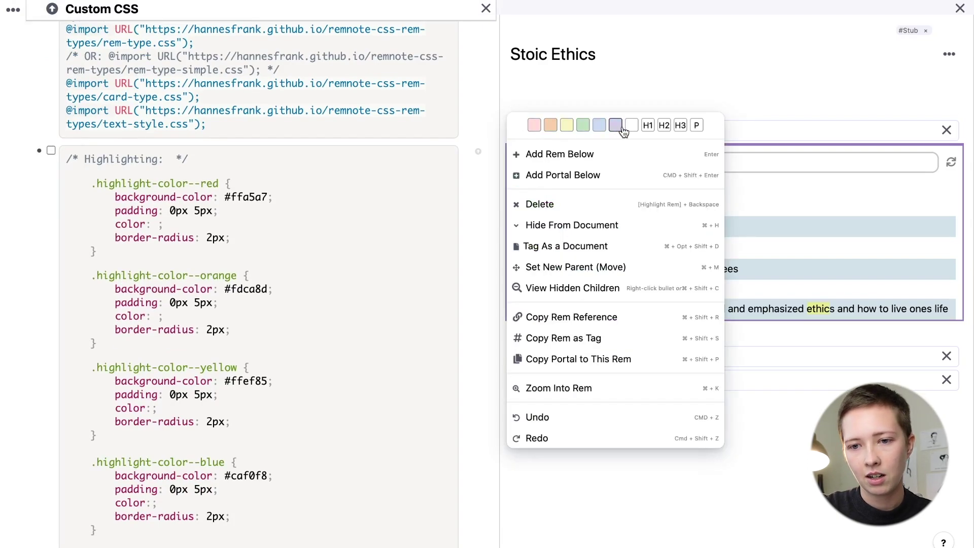
Enable the Highlighting CSS block, check the highlight colours offered in Stoic Ethics, and disable the block again.
{"action": "left_click", "coordinate": [51, 148]}
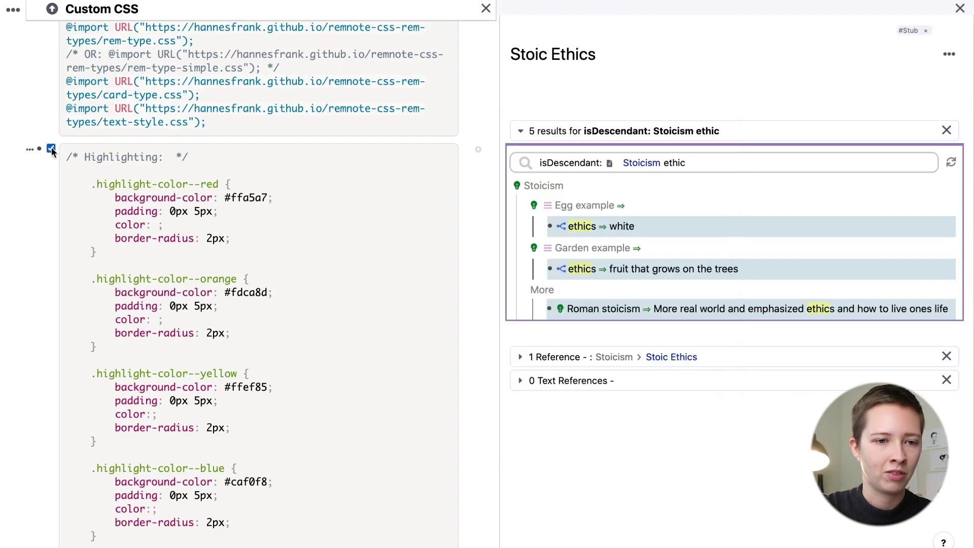
{"action": "left_click", "coordinate": [546, 103]}
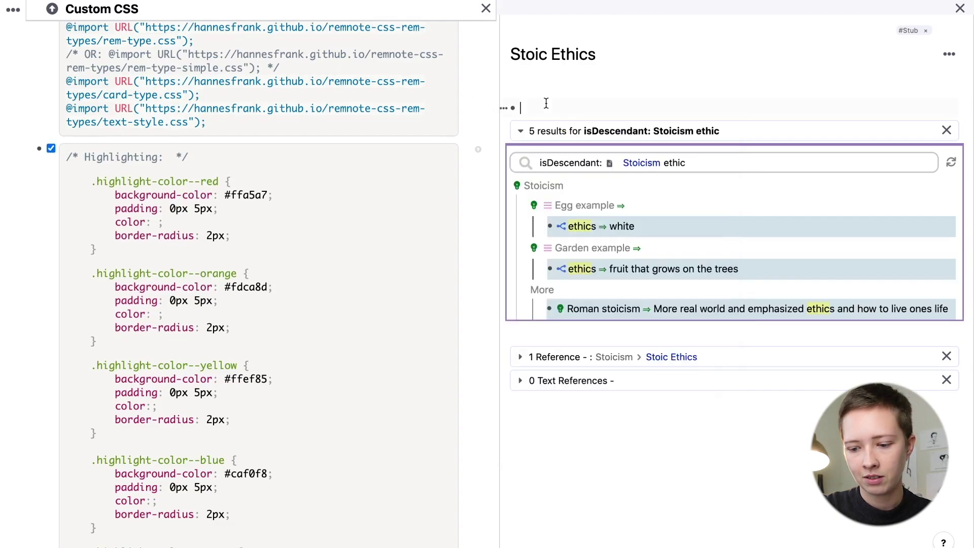
{"action": "left_click", "coordinate": [504, 109]}
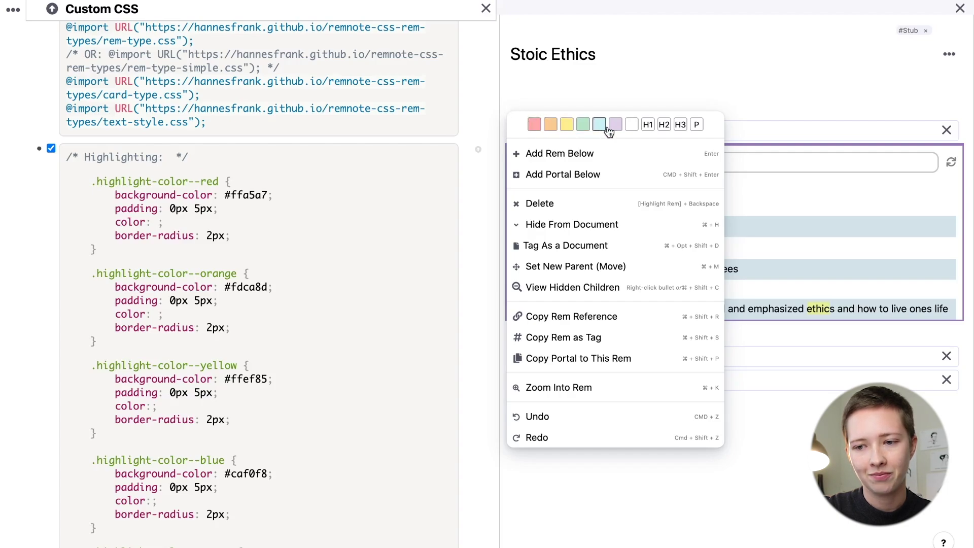
{"action": "scroll", "coordinate": [188, 246], "scroll_direction": "down", "scroll_amount": 2}
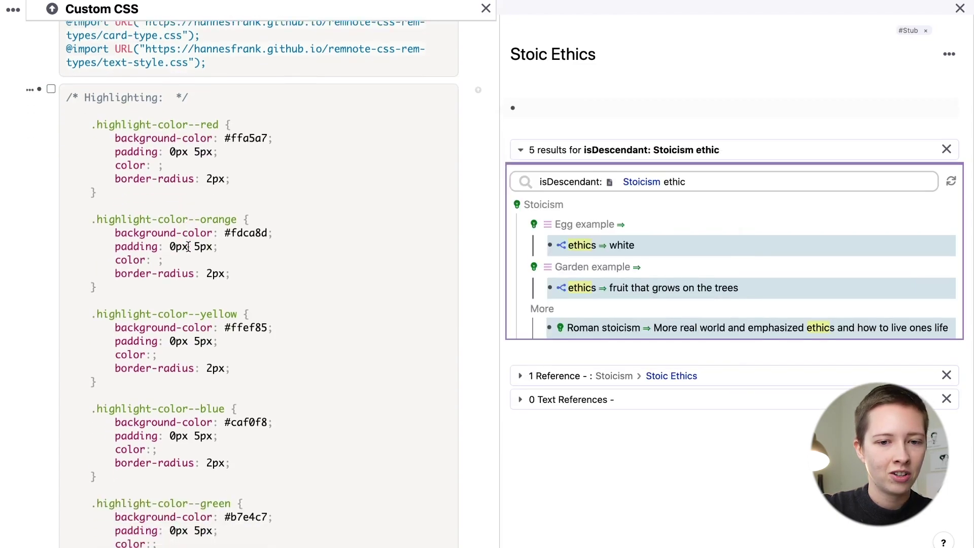
Enable the CSS block that gets rid of the blue highlight in search results, and switch it off again.
{"action": "scroll", "coordinate": [188, 247], "scroll_direction": "down", "scroll_amount": 10}
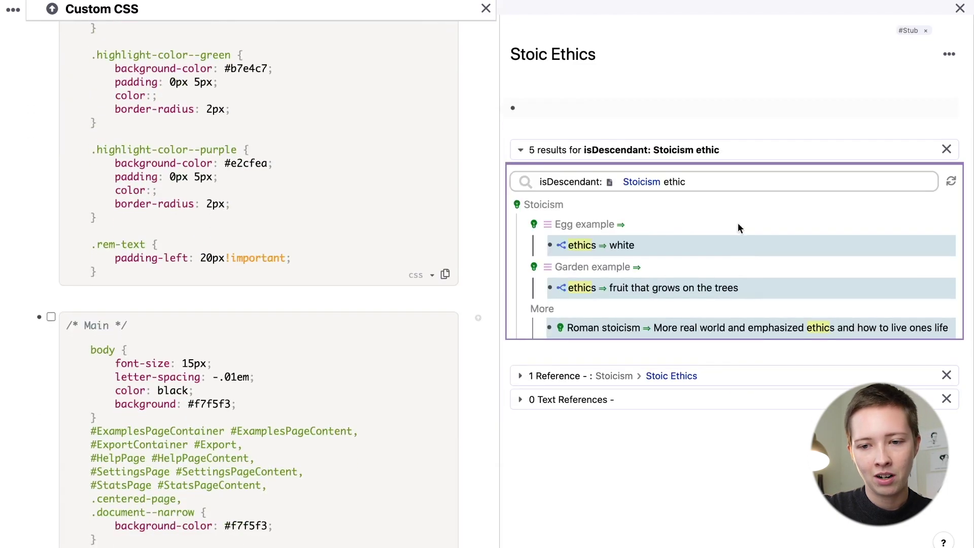
{"action": "scroll", "coordinate": [111, 292], "scroll_direction": "down", "scroll_amount": 10}
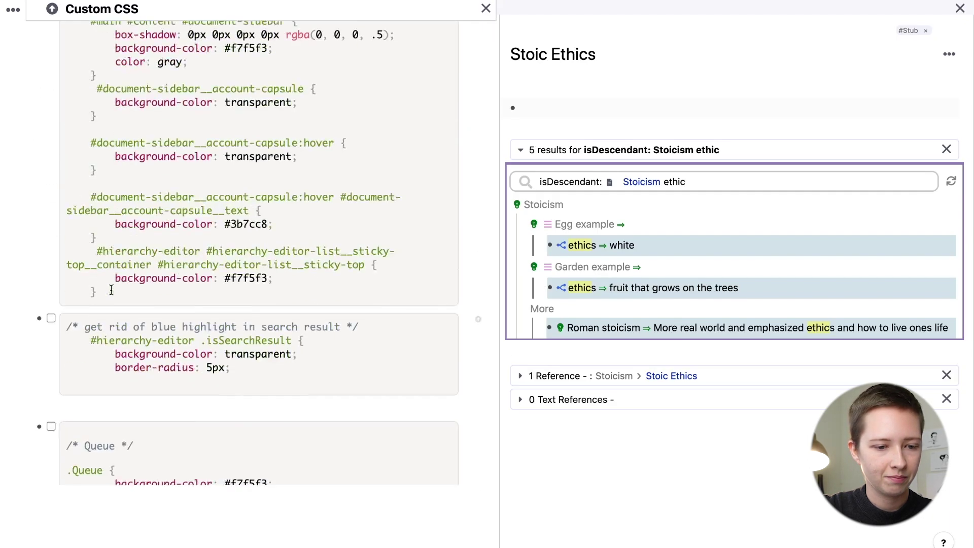
{"action": "left_click_drag", "start_coordinate": [84, 213], "coordinate": [249, 214]}
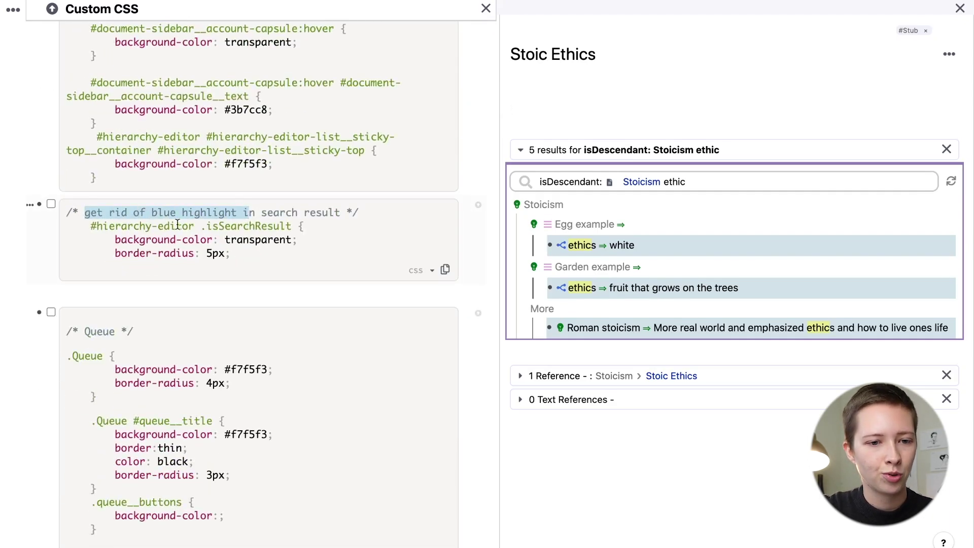
{"action": "left_click", "coordinate": [52, 205]}
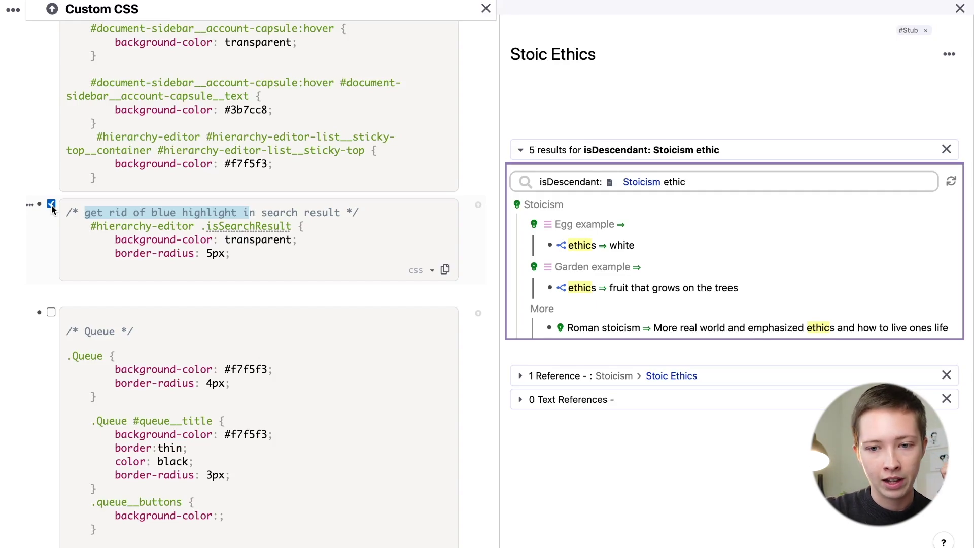
{"action": "left_click", "coordinate": [52, 208]}
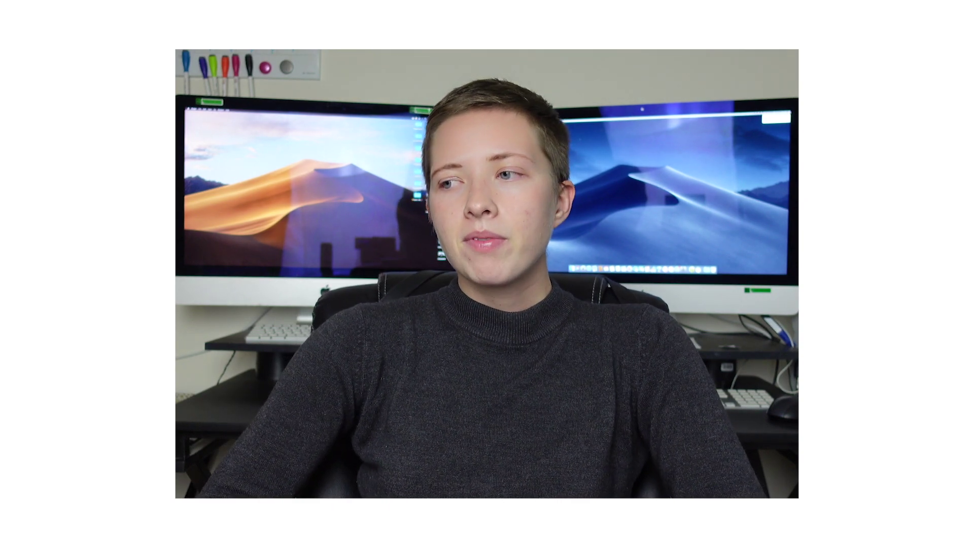